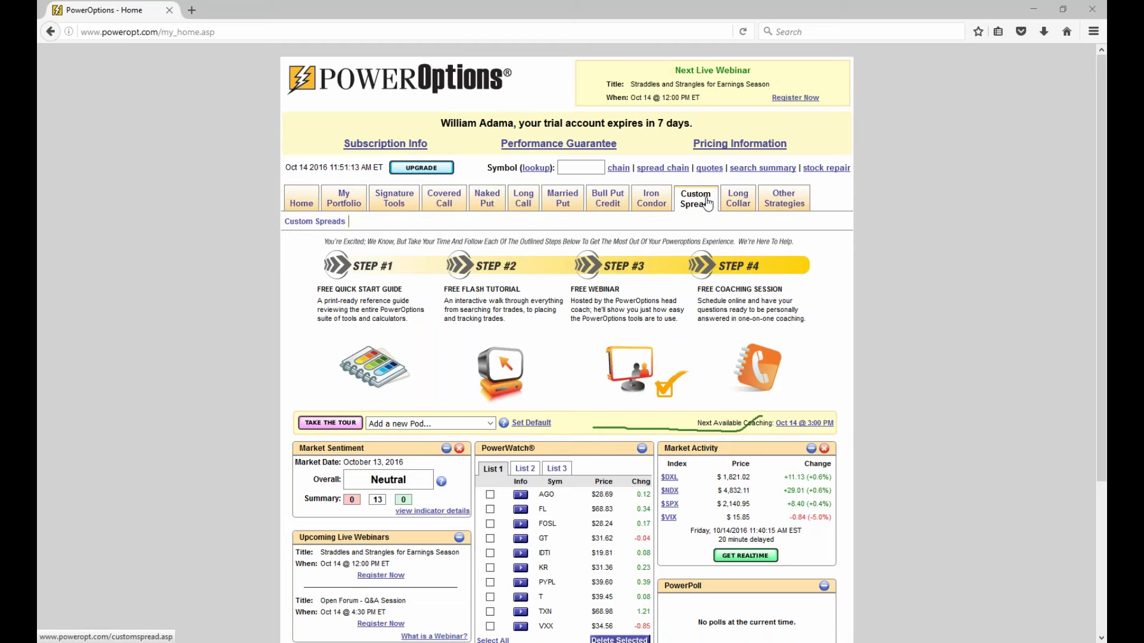
Open the Custom Spread Builder and list the available option expirations for DAL.
click(707, 203)
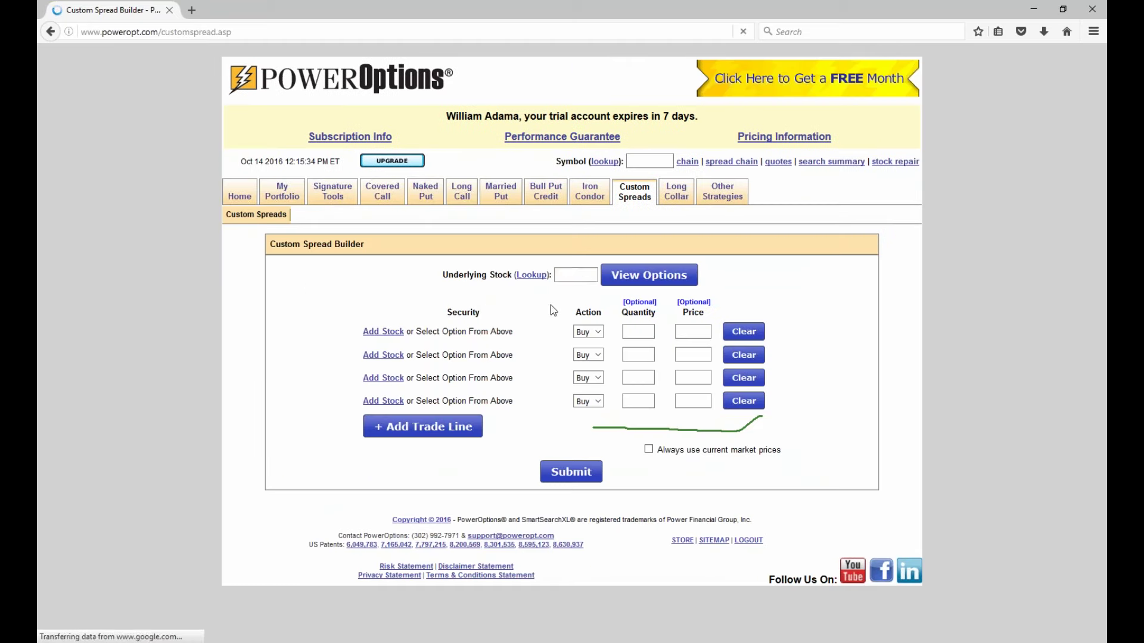
click(583, 276)
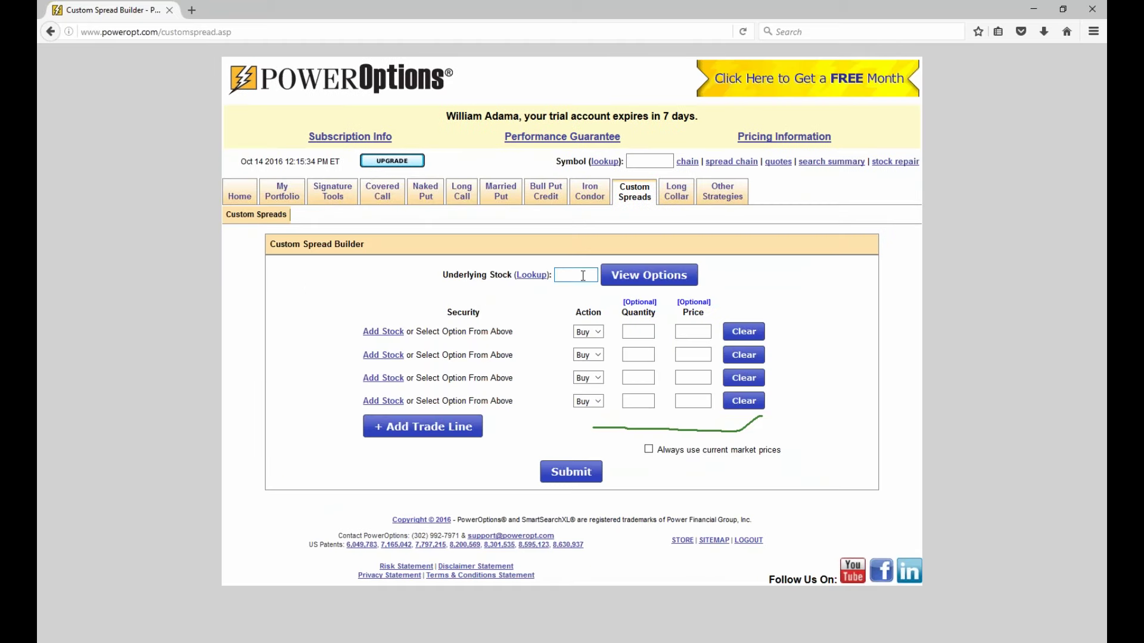
text(DAL)
key(Escape)
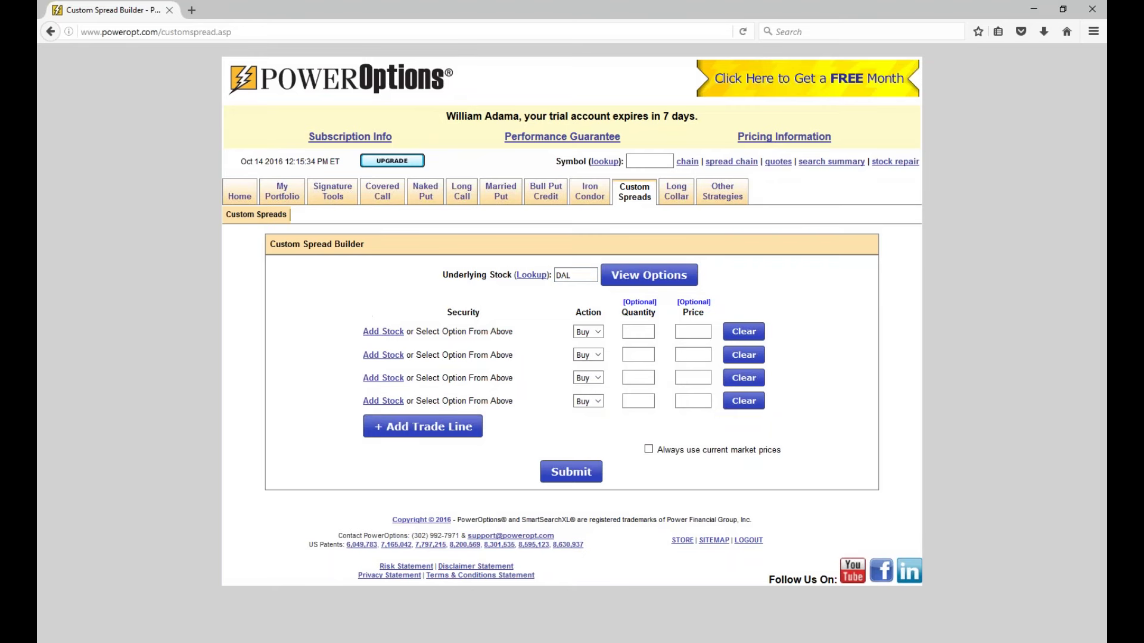
click(653, 284)
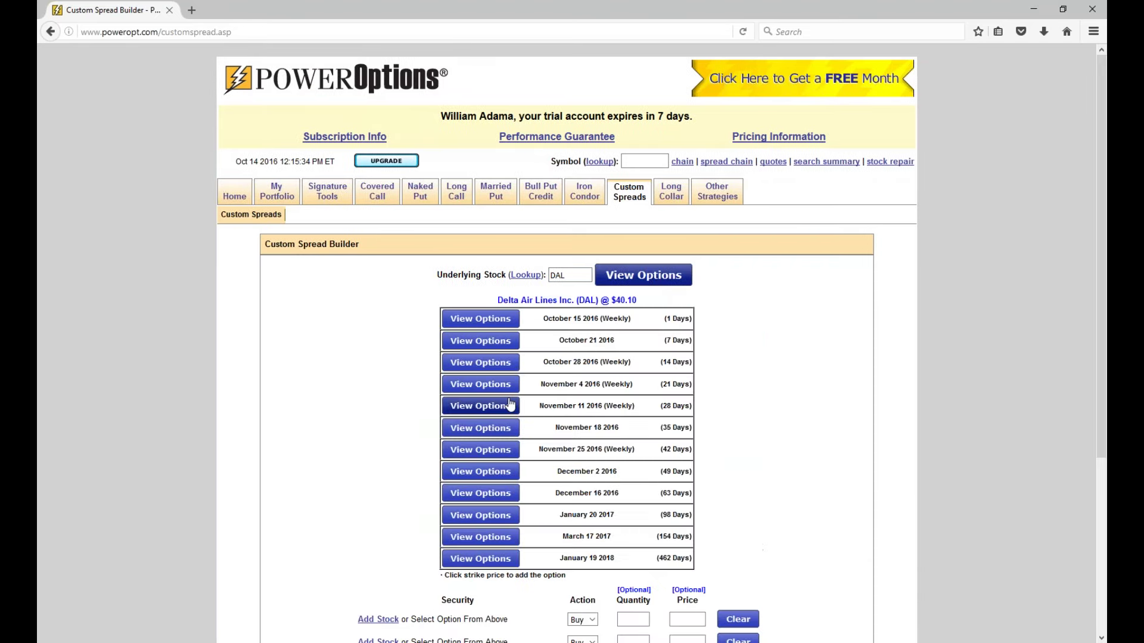
Add the November 4 2016 weekly 39.00 call and 39.00 put to the DAL spread.
click(516, 386)
scroll(518, 386, down, 6)
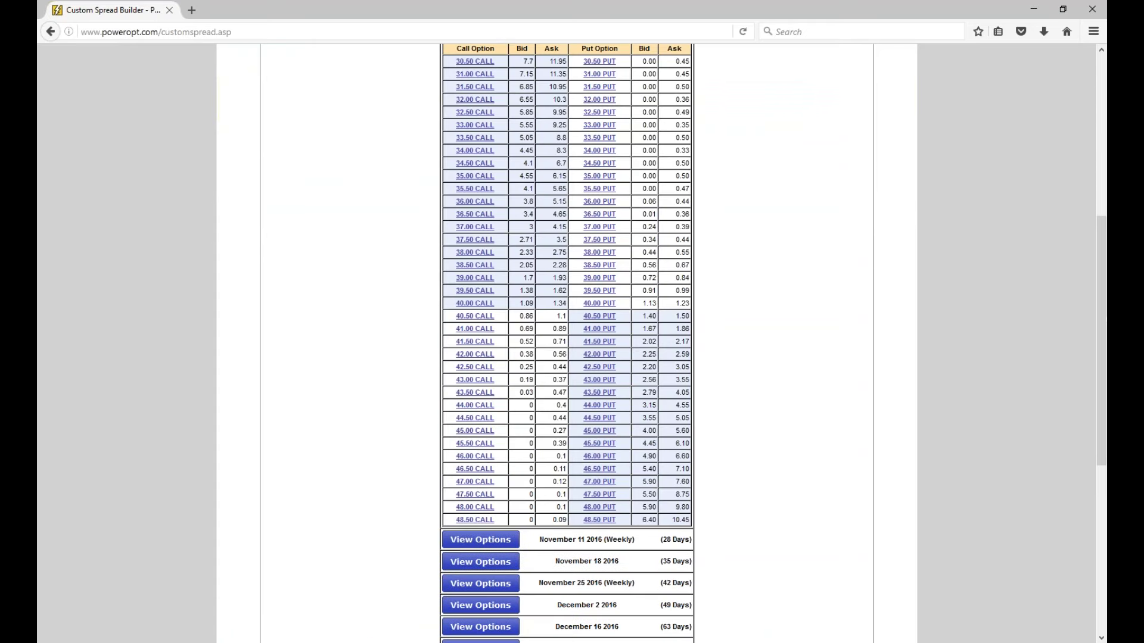
click(475, 278)
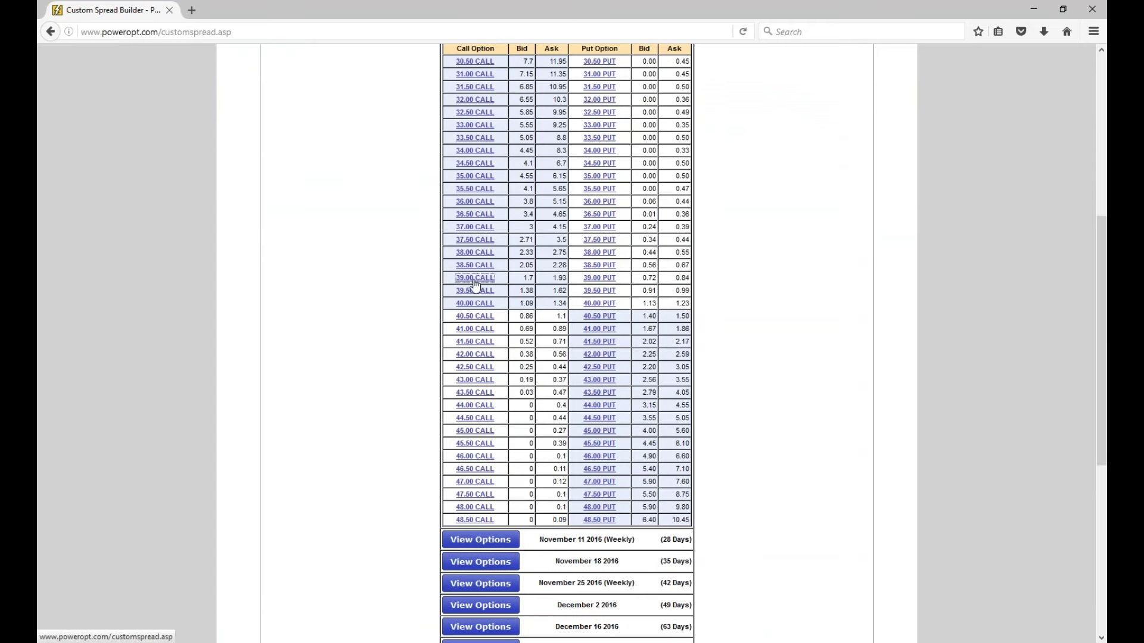
click(616, 280)
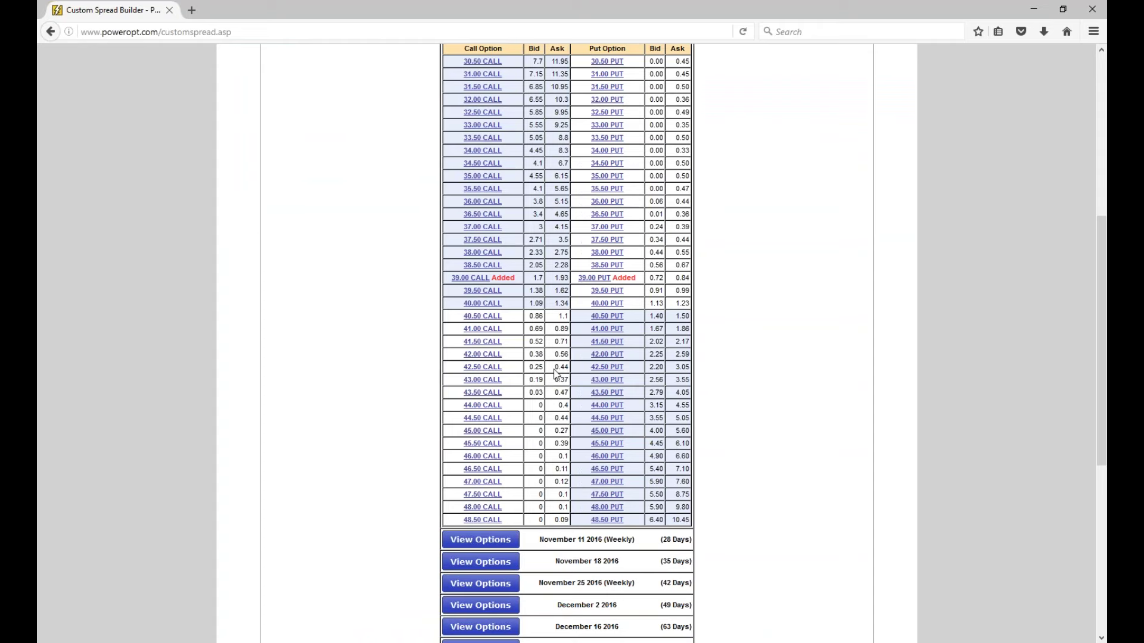
Enter quantity 1 at 1.37 for the 39.00 call and 1 at 1.52 for the 39.00 put, and submit the straddle.
scroll(556, 374, down, 6)
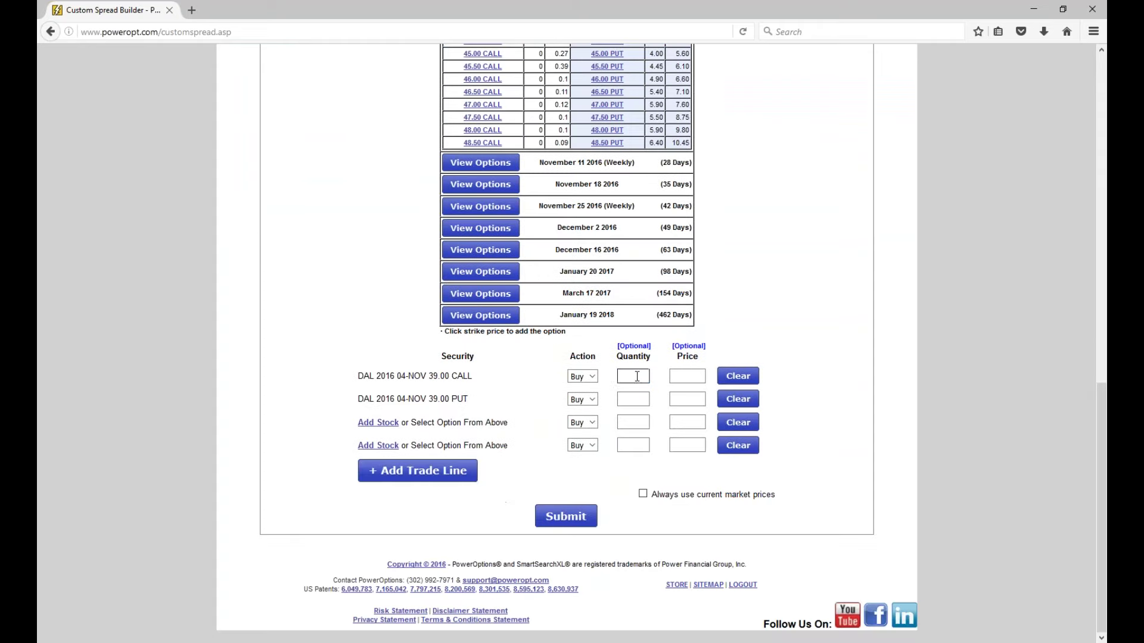
click(637, 376)
text(1)
key(Tab)
text(1.37)
click(637, 400)
text(1)
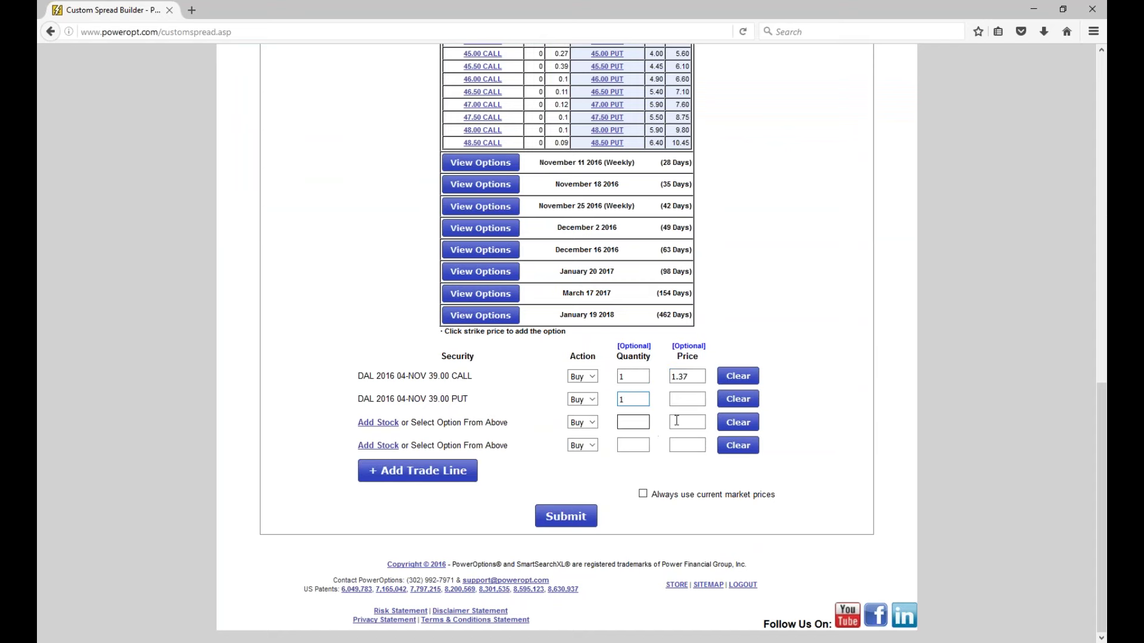
click(688, 399)
text(1.52)
click(566, 516)
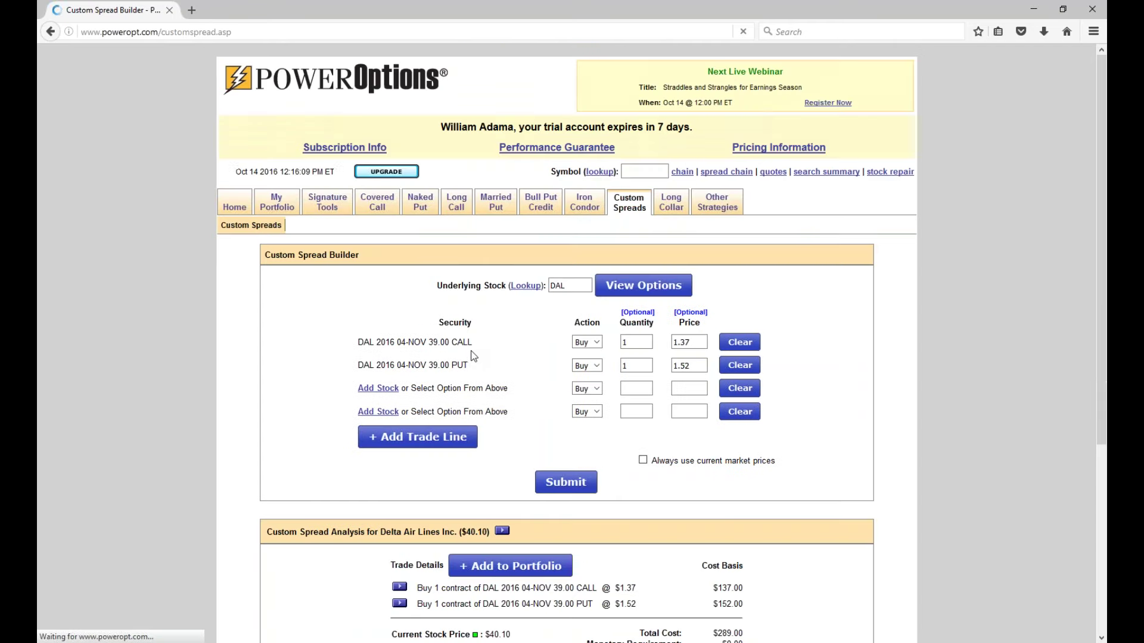
Examine the straddle's profit/loss chart, implied volatility and both break-even prices in the spread analysis.
scroll(596, 377, down, 10)
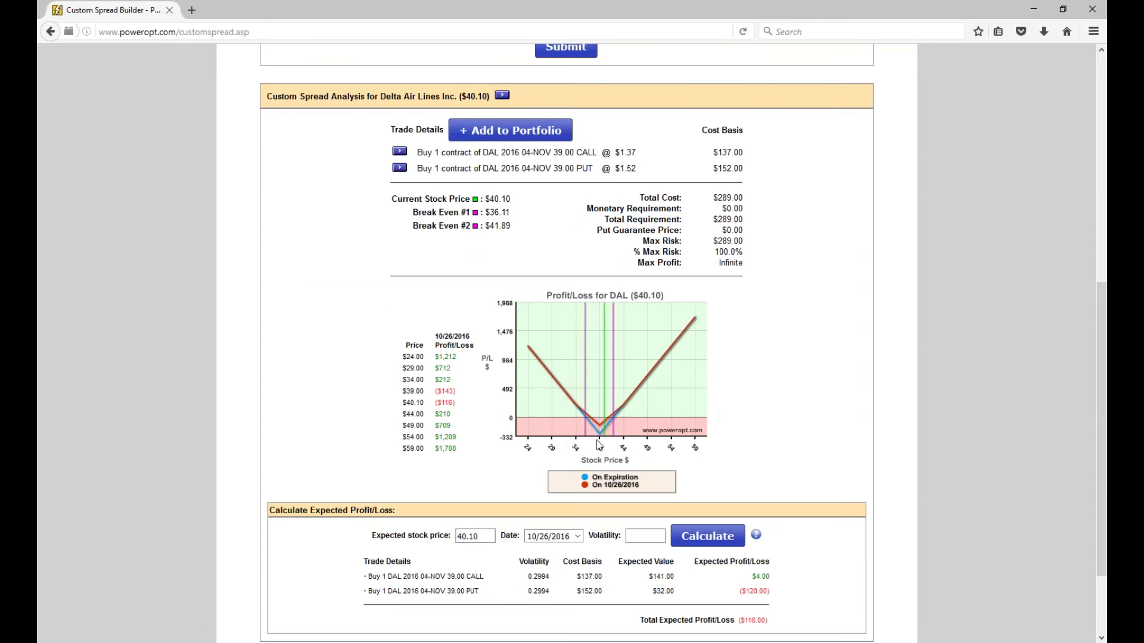
mouse_move(600, 440)
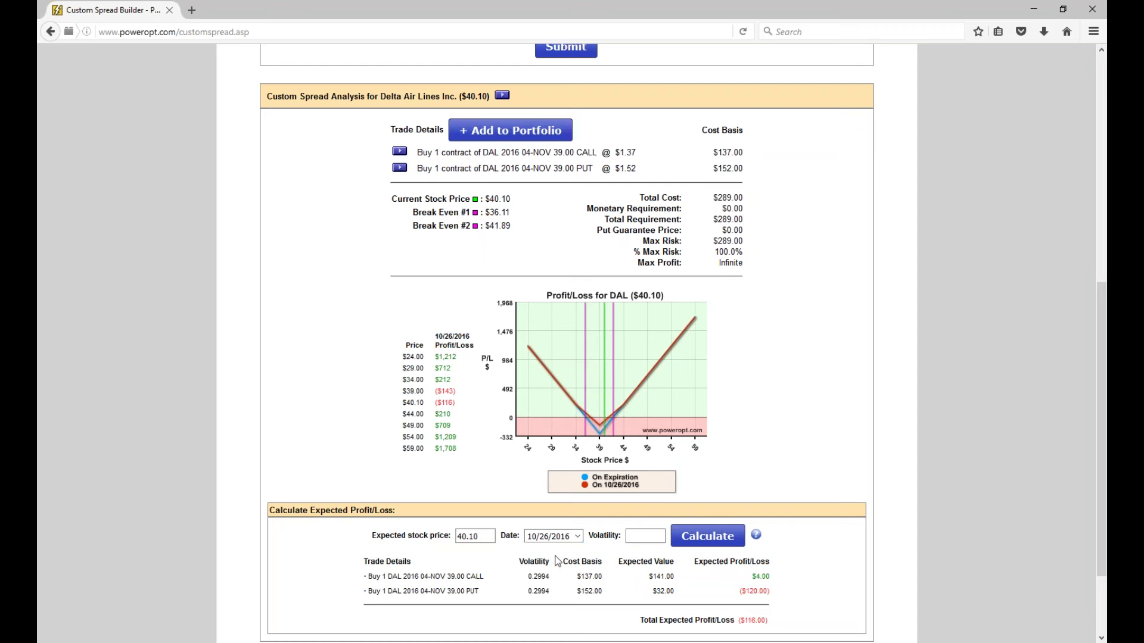
drag(535, 577, 557, 582)
click(493, 216)
double_click(493, 216)
drag(486, 227, 518, 229)
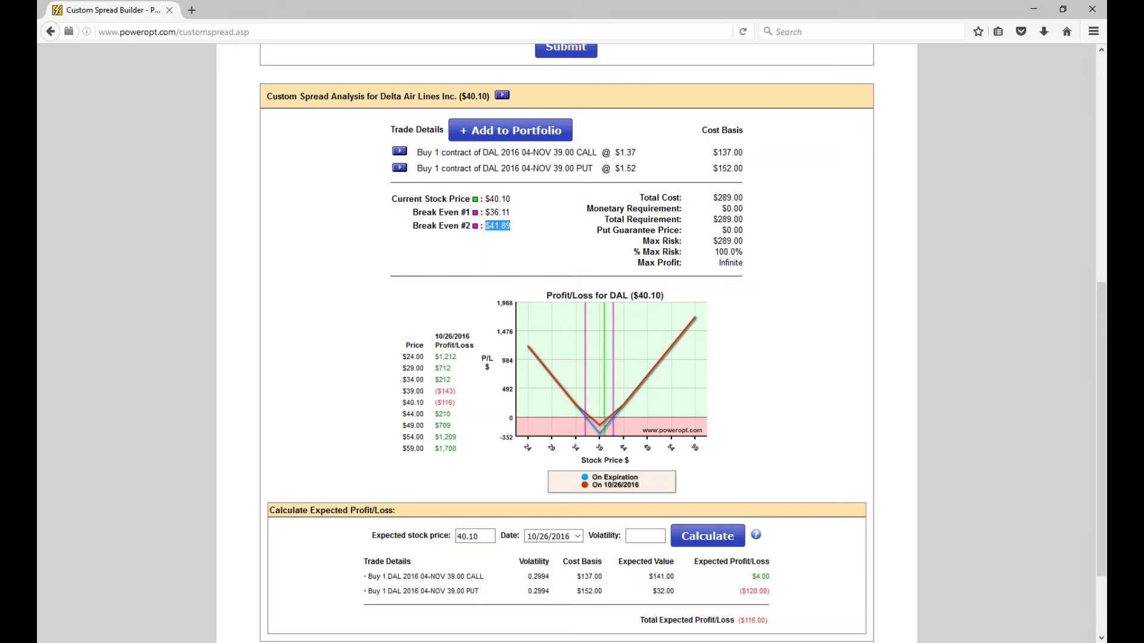
click(746, 343)
Clear the 39.00 put and 39.00 call from the trade lines.
scroll(754, 383, up, 5)
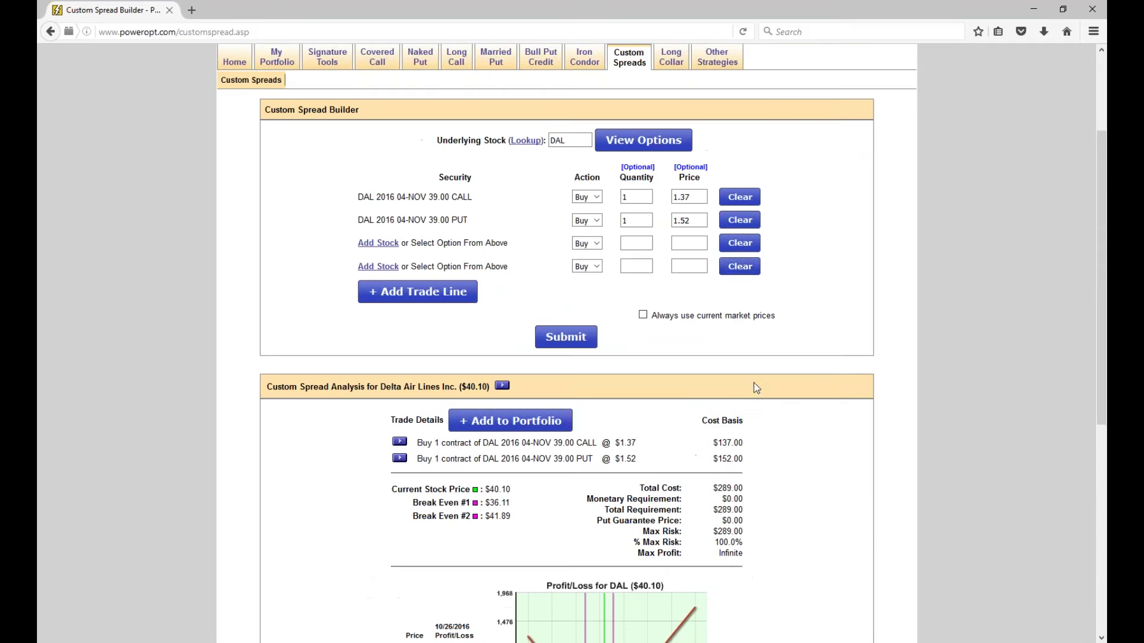
click(725, 224)
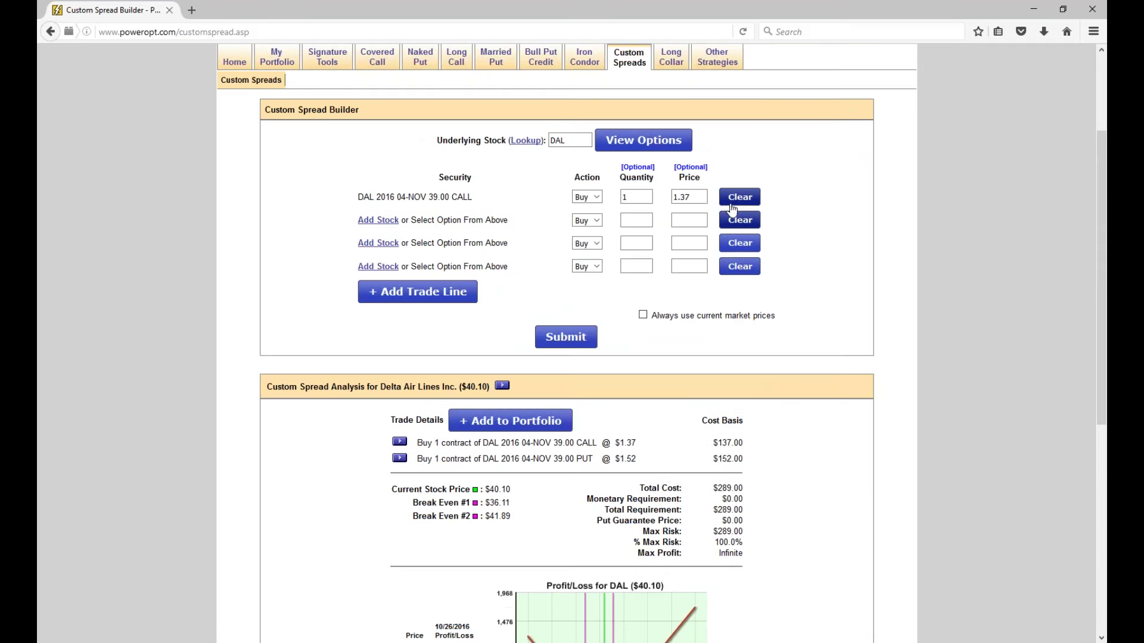
click(733, 199)
Add the November 4 2016 weekly 41.00 call and 37.00 put to the DAL spread.
click(665, 145)
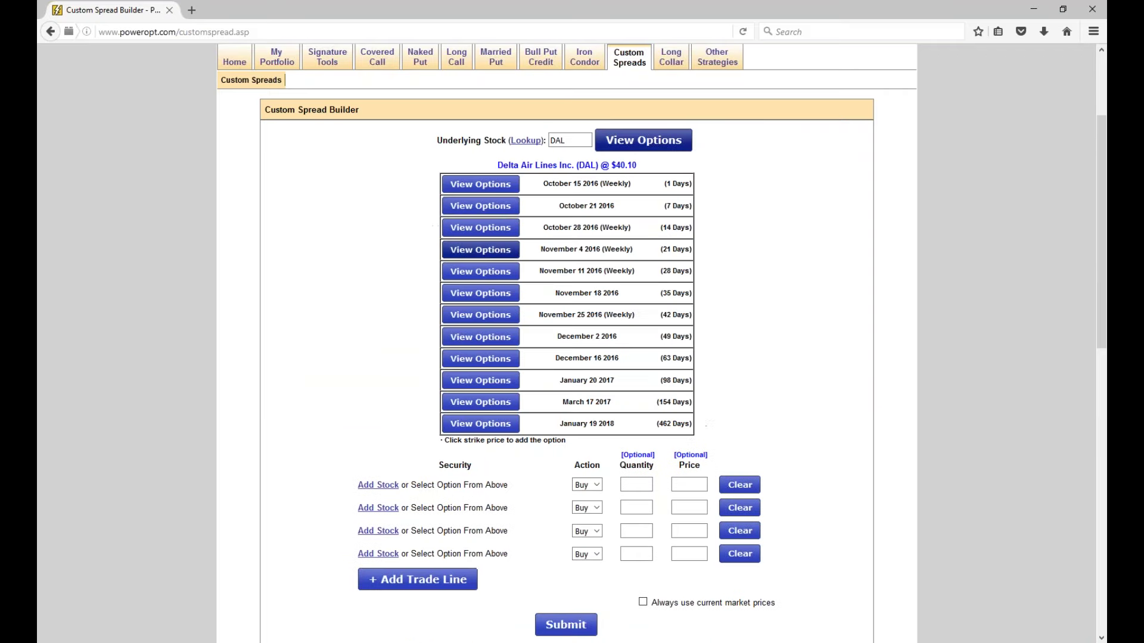
click(479, 250)
scroll(540, 363, down, 3)
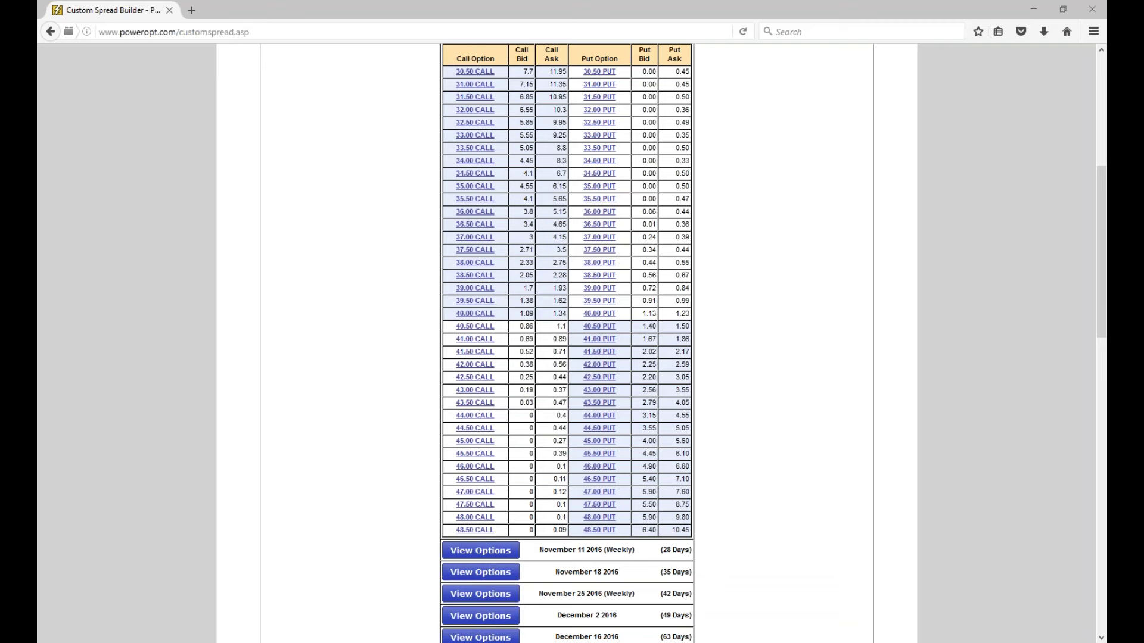
click(480, 341)
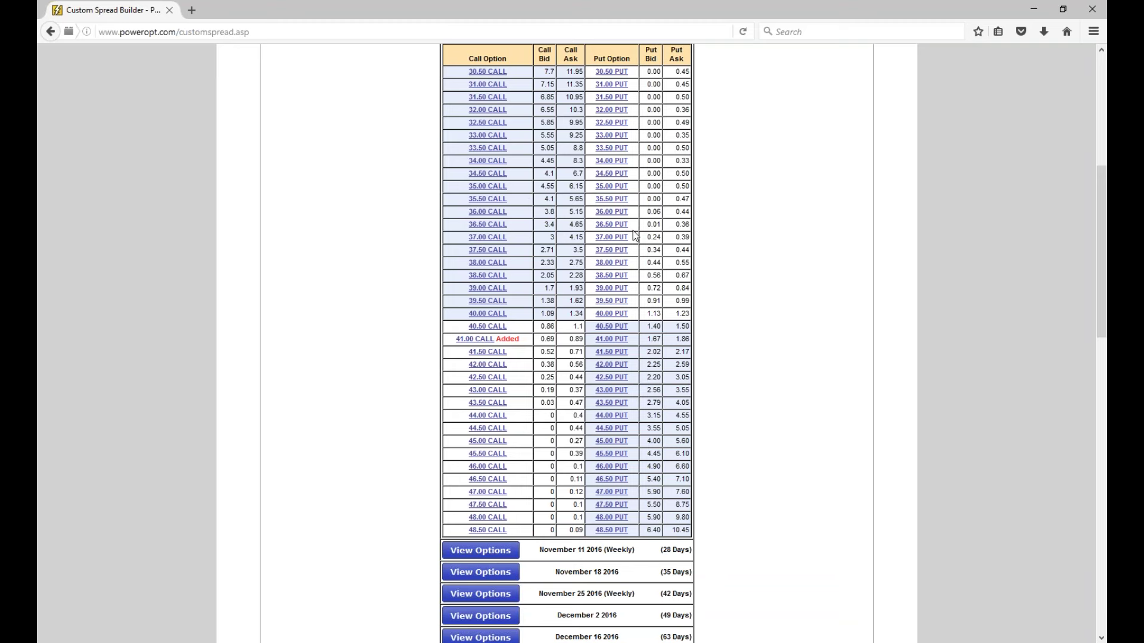
click(614, 237)
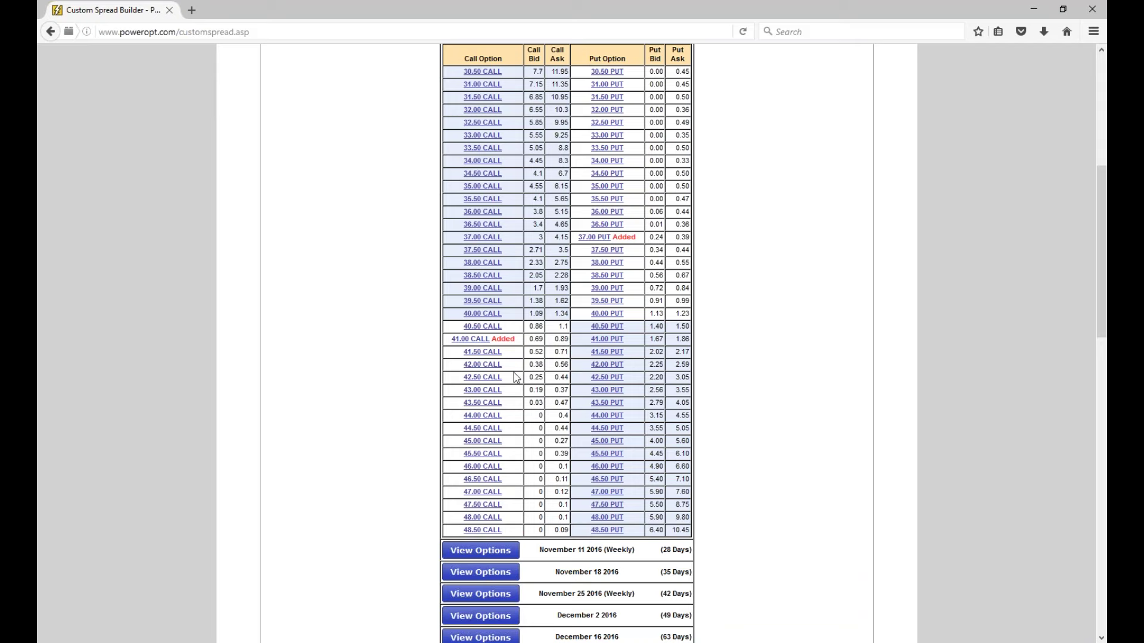
Enter quantity 1 at 0.62 for the 41.00 call and 1 at 0.74 for the 37.00 put, and submit the strangle.
scroll(516, 378, down, 5)
click(639, 472)
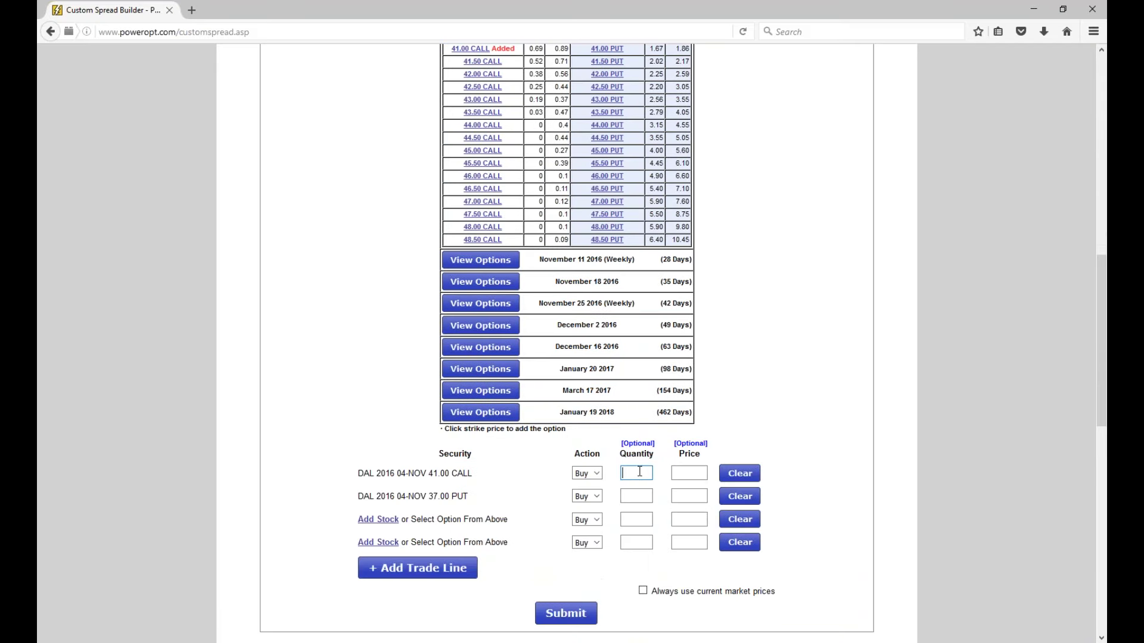
text(1)
click(689, 474)
text(0.62)
scroll(687, 475, down, 2)
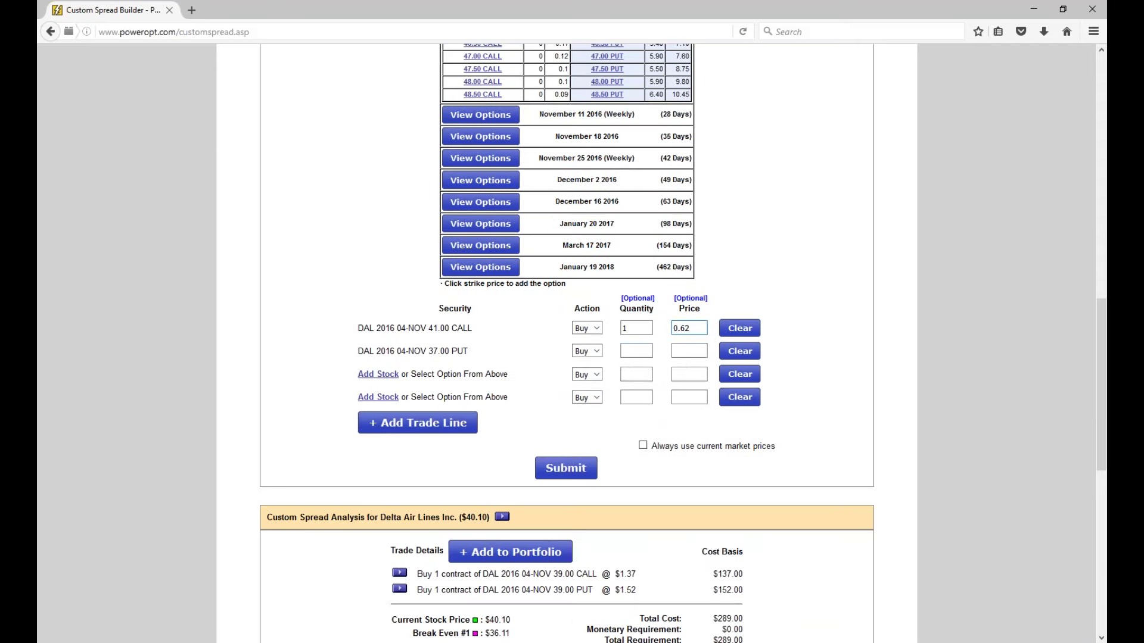
click(641, 352)
text(1)
click(686, 352)
text(0.74)
click(592, 474)
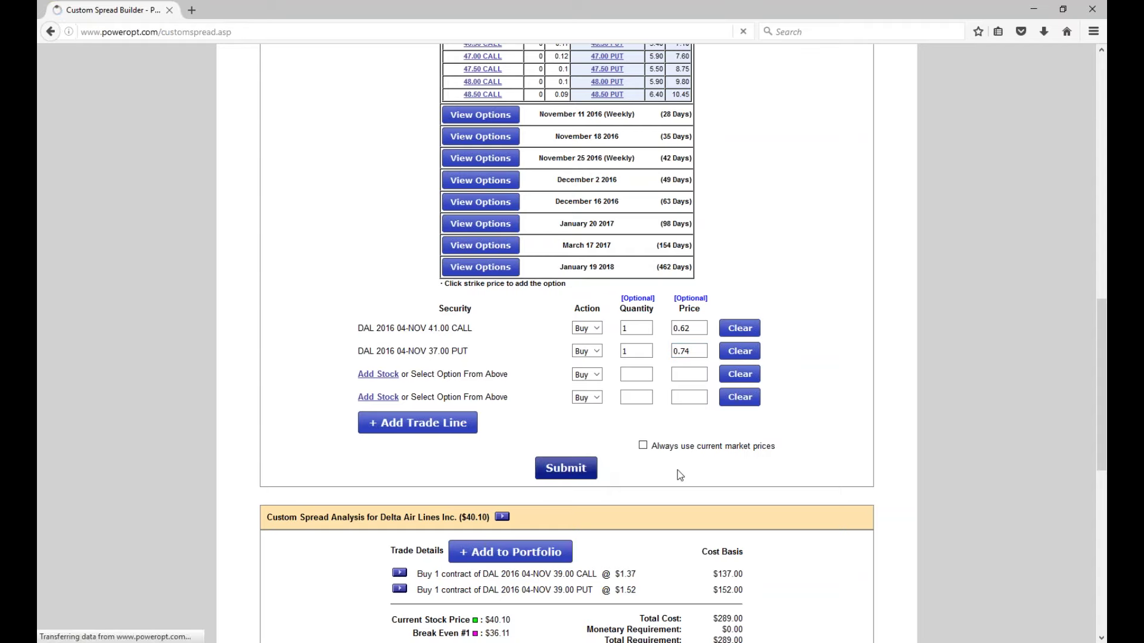
Examine the strangle's profit/loss chart between the two strikes, its maximum risk and its break-even price.
scroll(680, 475, down, 6)
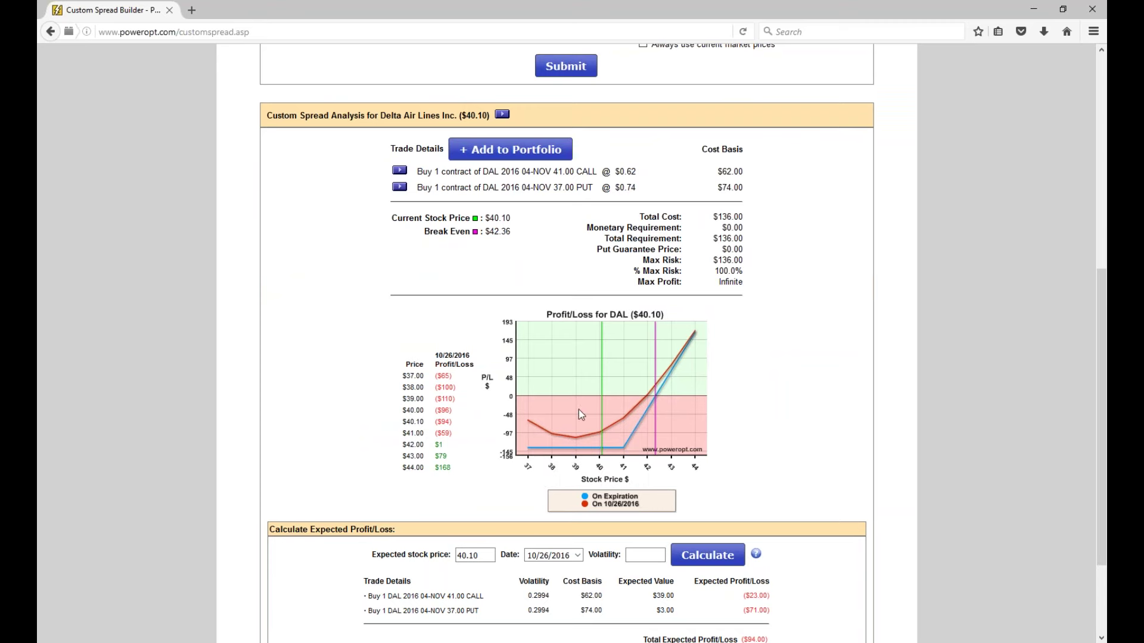
mouse_move(654, 398)
mouse_move(541, 452)
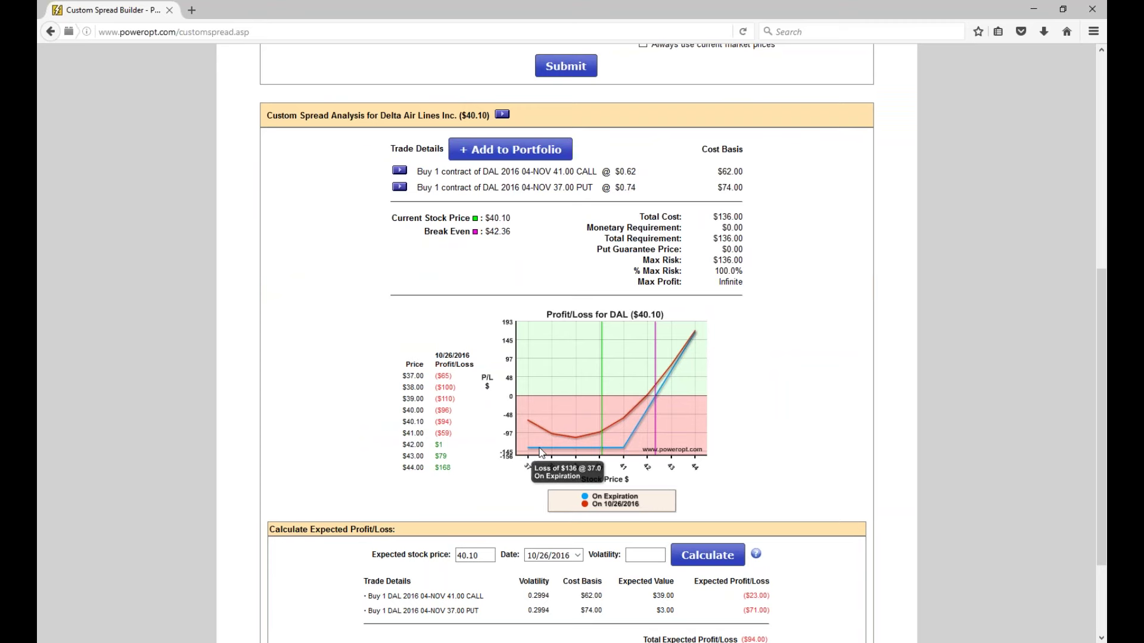
mouse_move(623, 452)
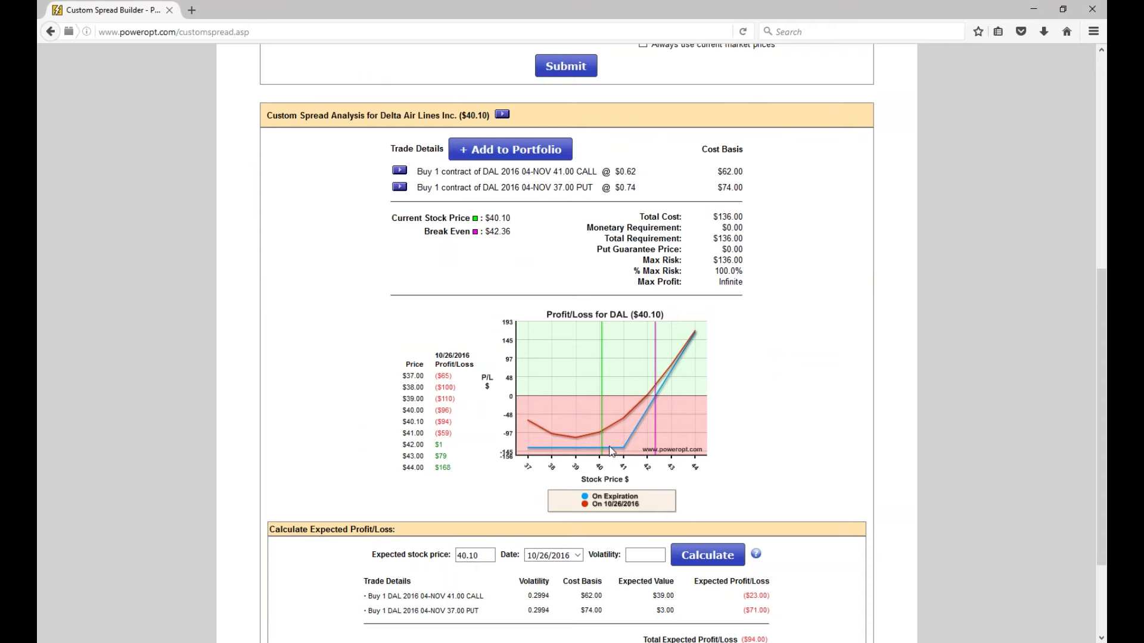
drag(718, 261, 754, 268)
mouse_move(577, 438)
mouse_move(599, 451)
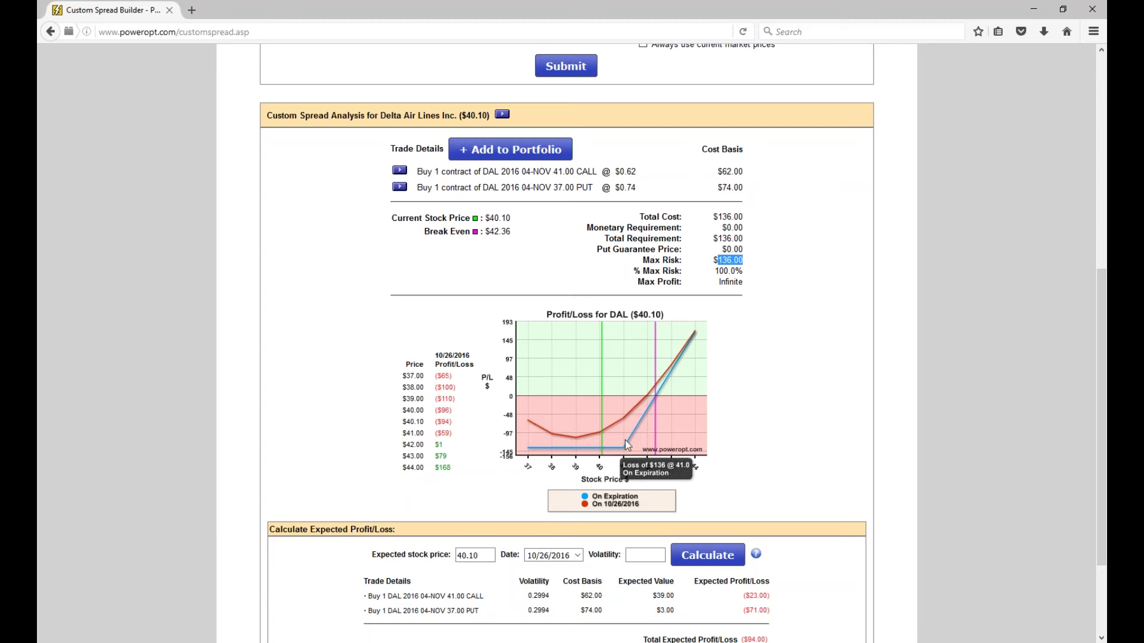
double_click(499, 231)
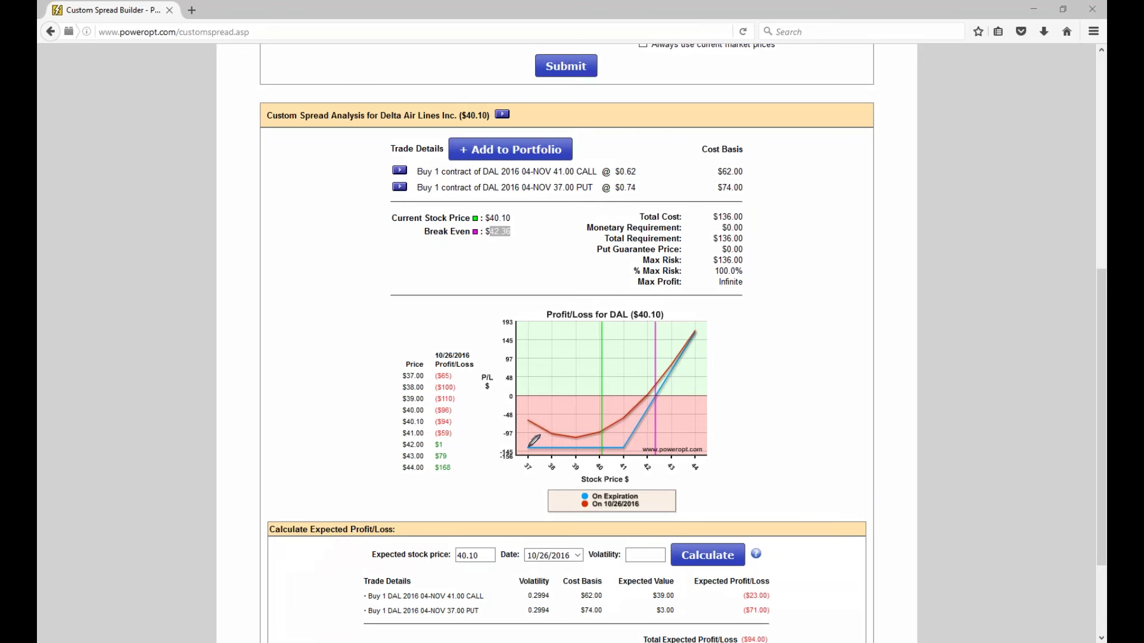
Annotate the strangle chart with the downside profit line, a dashed break-even marker labelled 35 and a price-axis bracket, underlining the 37.00 put.
drag(529, 447, 432, 285)
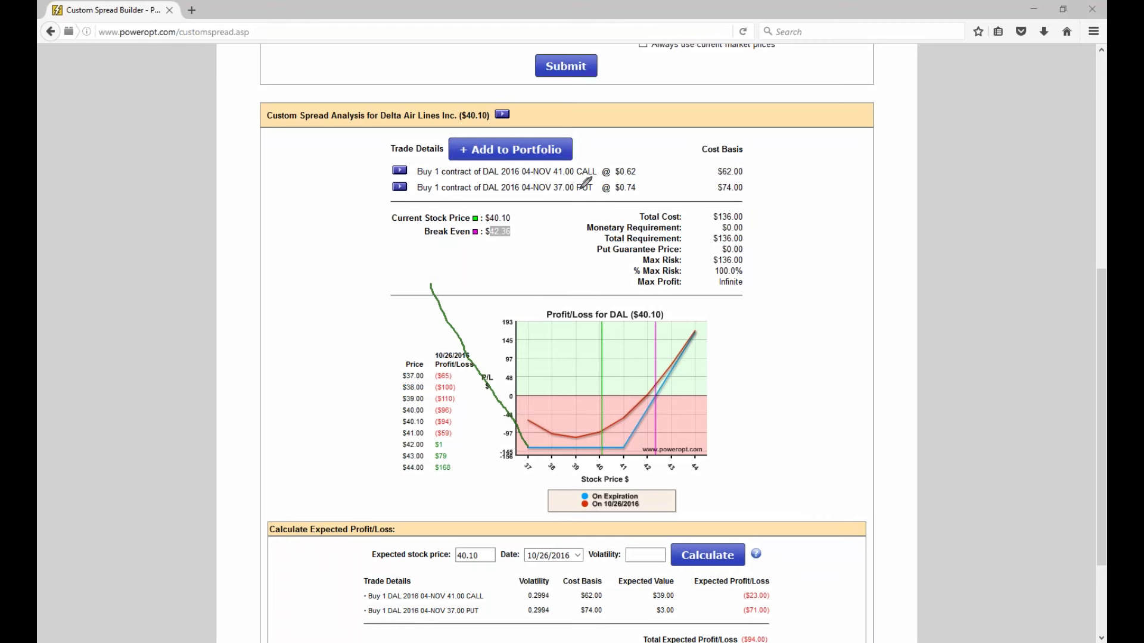
drag(548, 192, 594, 192)
drag(491, 306, 489, 479)
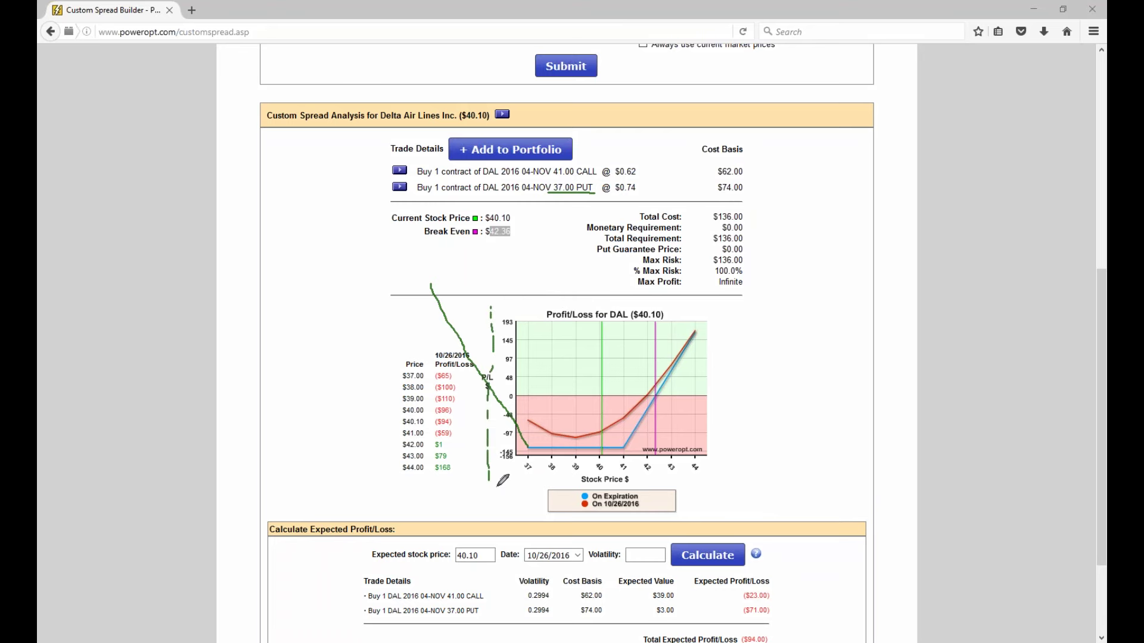
mouse_move(476, 290)
mouse_down()
mouse_move(483, 304)
mouse_move(496, 299)
mouse_up()
mouse_move(522, 468)
mouse_down()
mouse_move(563, 484)
mouse_move(634, 484)
mouse_move(721, 447)
mouse_up()
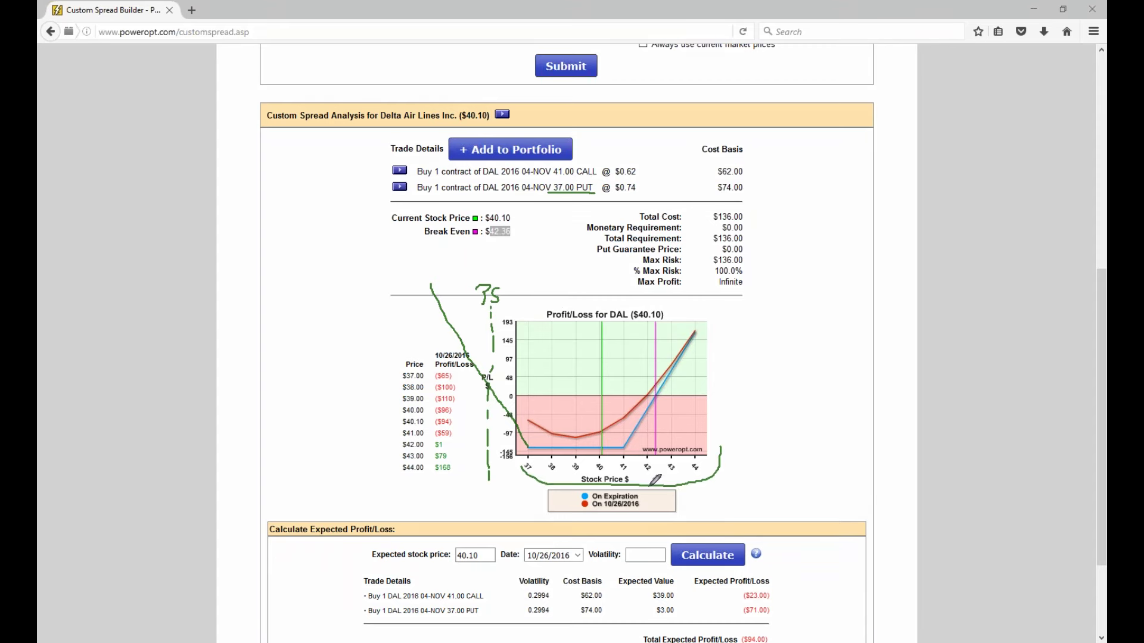
drag(528, 469, 511, 456)
key(Escape)
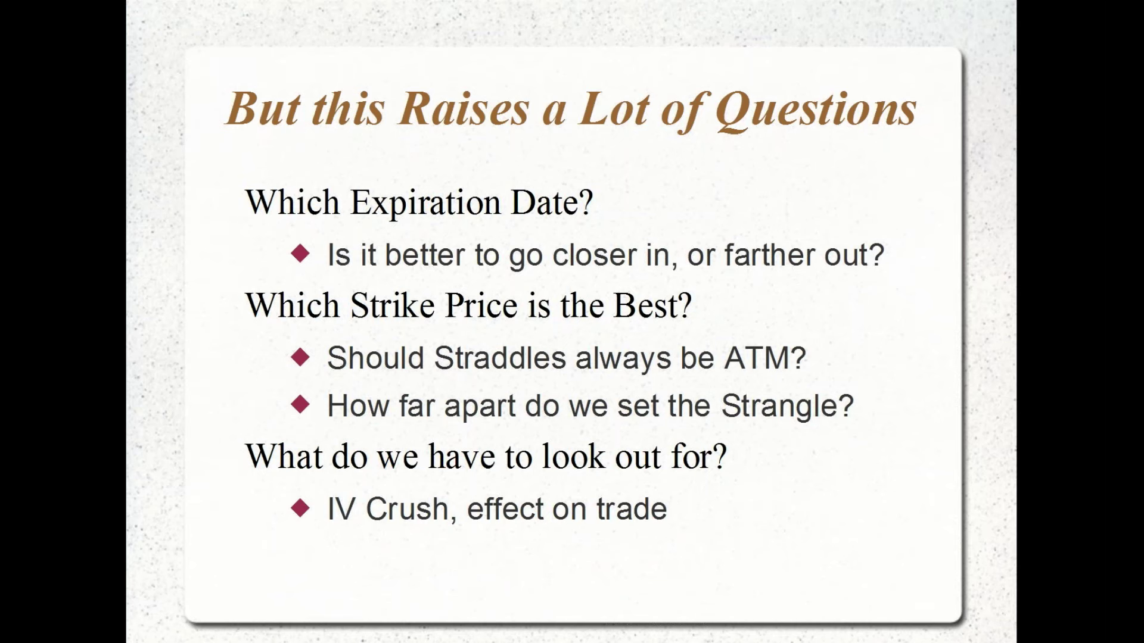
key(Right)
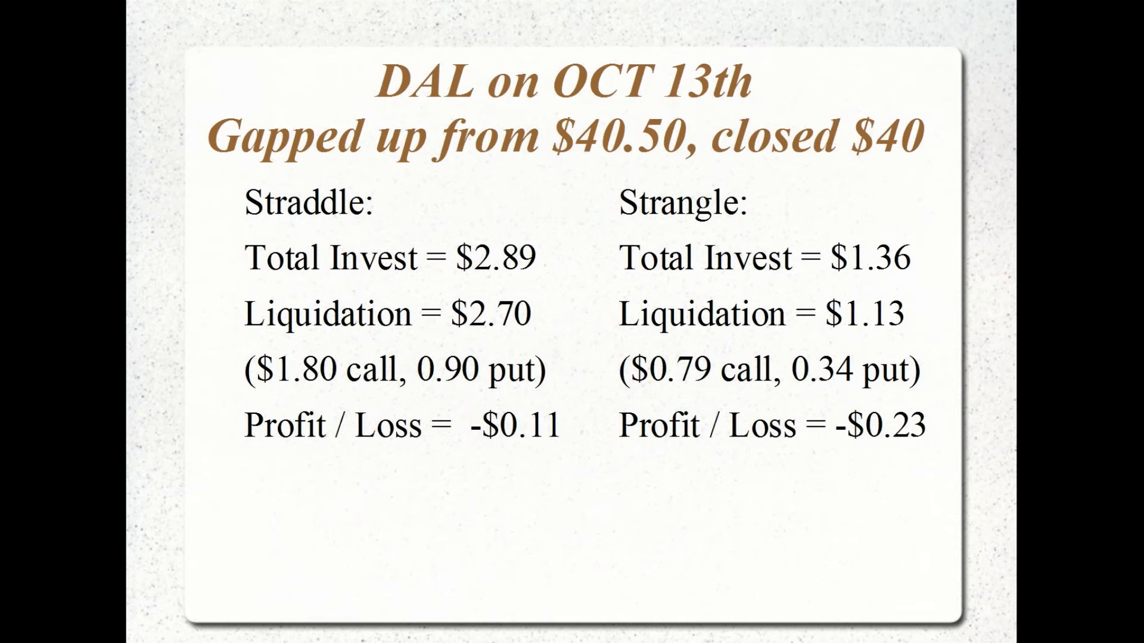
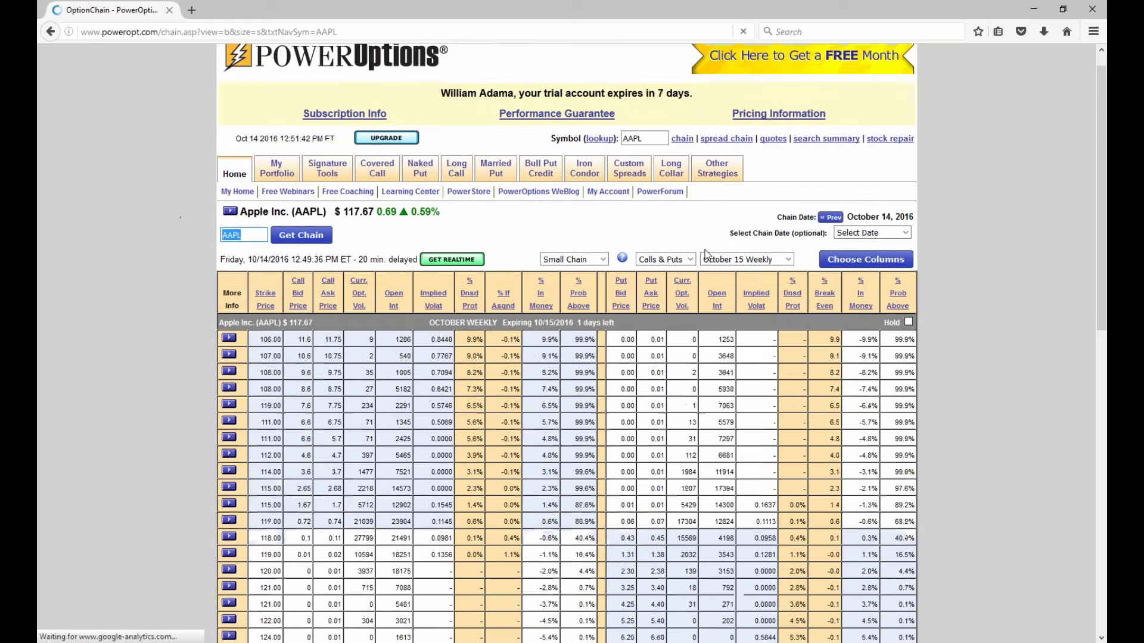
Switch the AAPL option chain to the October 28 Weekly expiration.
click(762, 210)
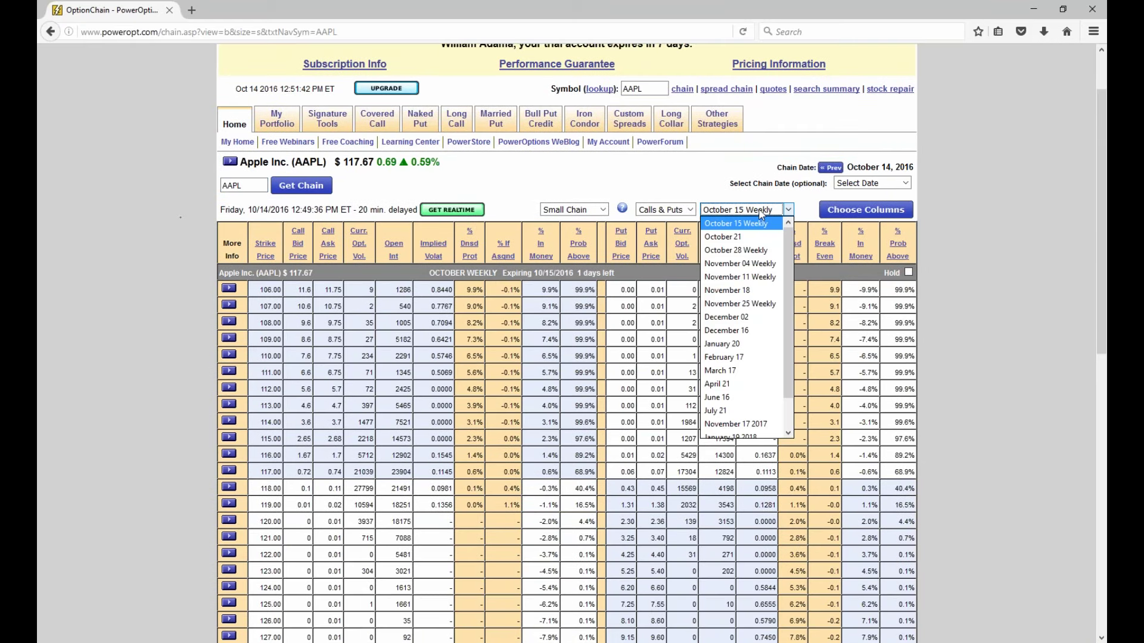
click(749, 250)
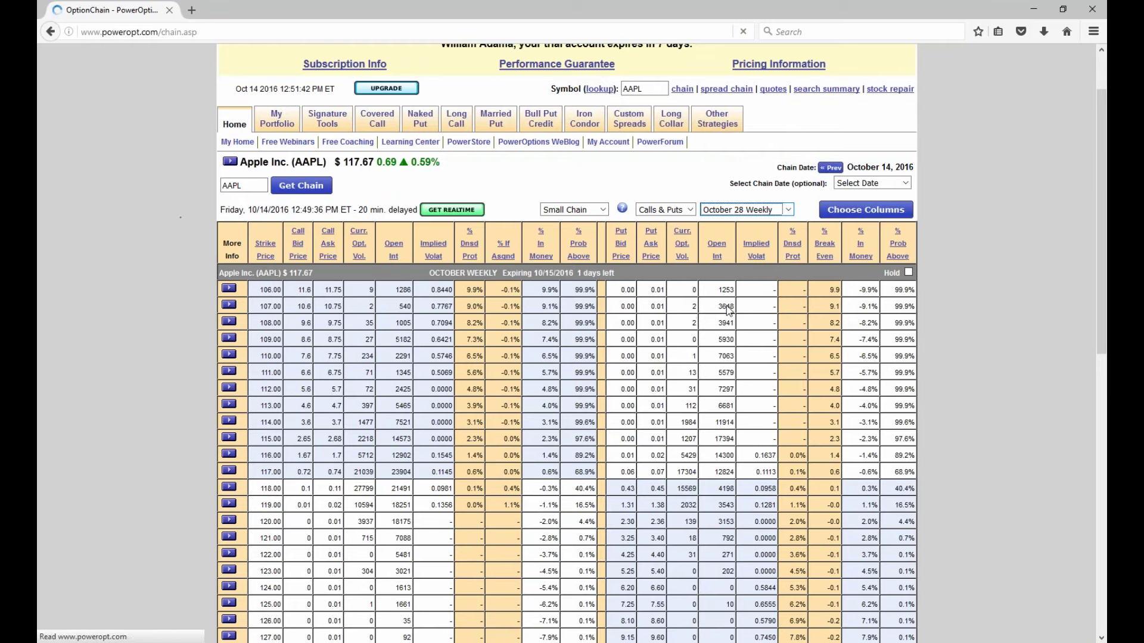
Circle the call and put implied volatilities around the 117 and 118 strikes, and underline the stock price and the 10/28/2016 expiration.
scroll(596, 304, down, 5)
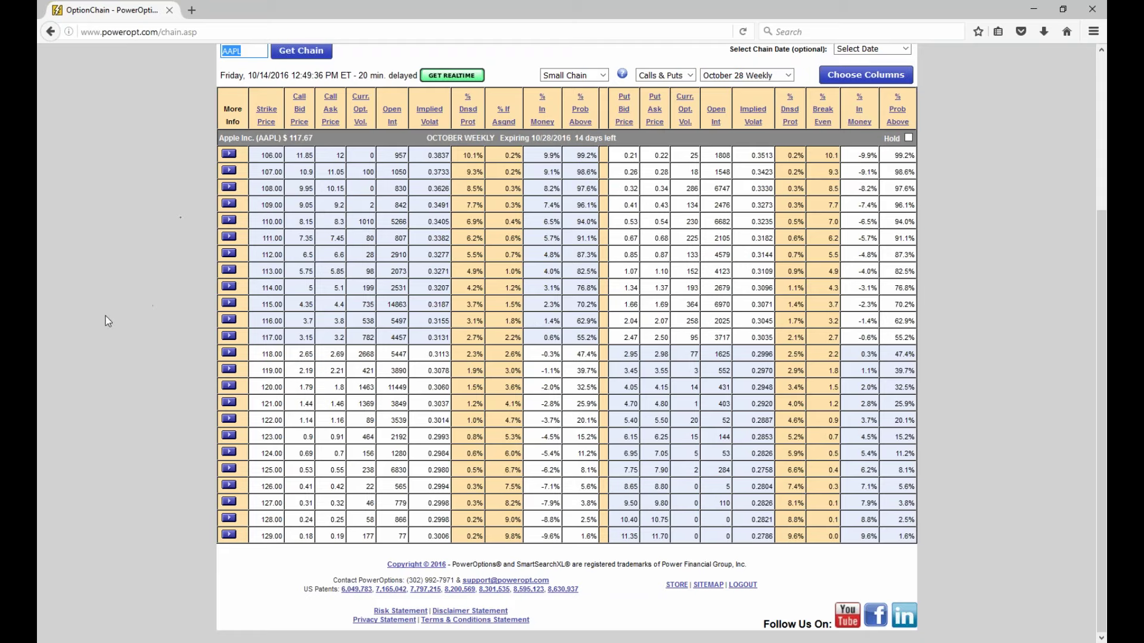
scroll(105, 319, up, 2)
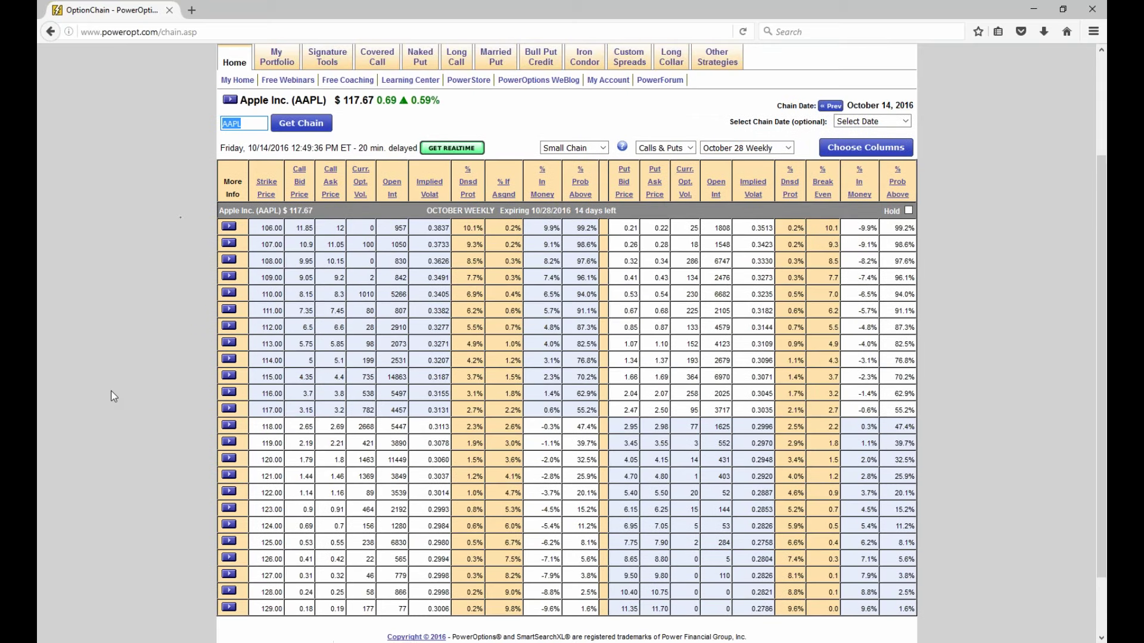
click(114, 396)
mouse_move(457, 387)
mouse_down()
mouse_move(408, 385)
mouse_move(430, 445)
mouse_move(471, 400)
mouse_move(458, 387)
mouse_up()
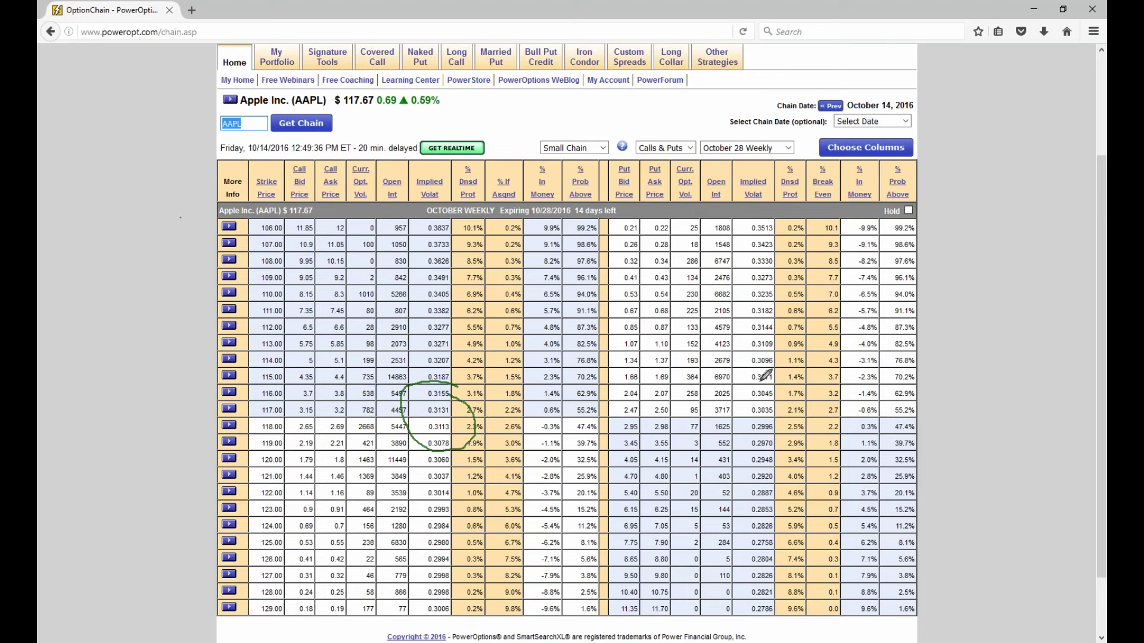
mouse_move(765, 374)
mouse_down()
mouse_move(777, 446)
mouse_move(788, 387)
mouse_move(756, 372)
mouse_up()
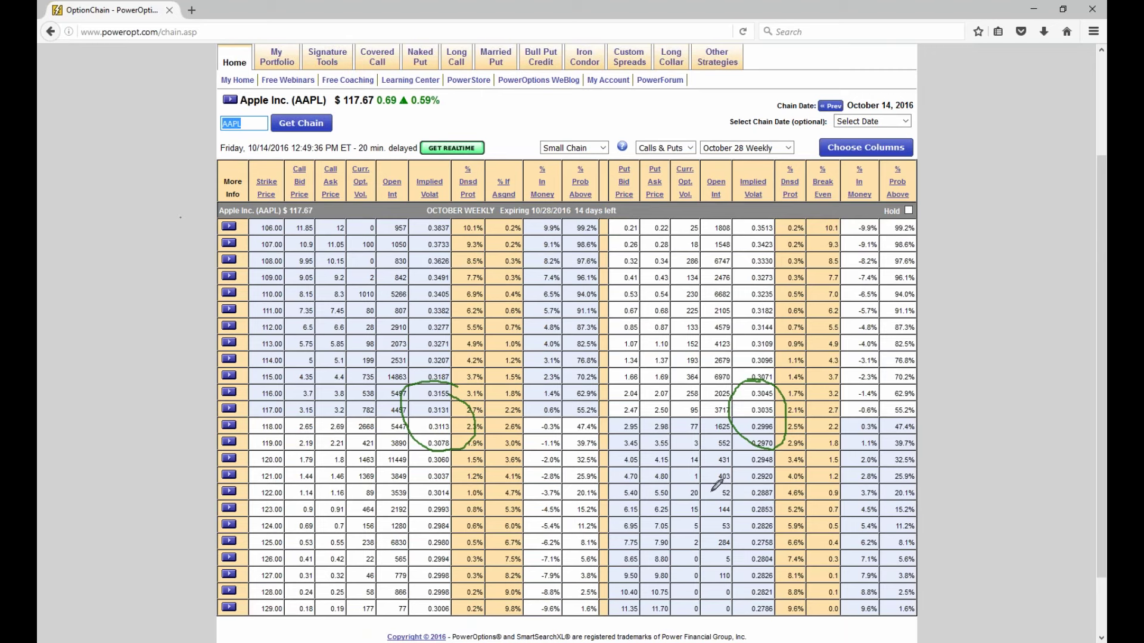
drag(352, 107, 410, 106)
drag(535, 220, 585, 219)
Compare the implied volatilities in the AAPL option chains for the October 21 and November 18 expirations.
click(775, 149)
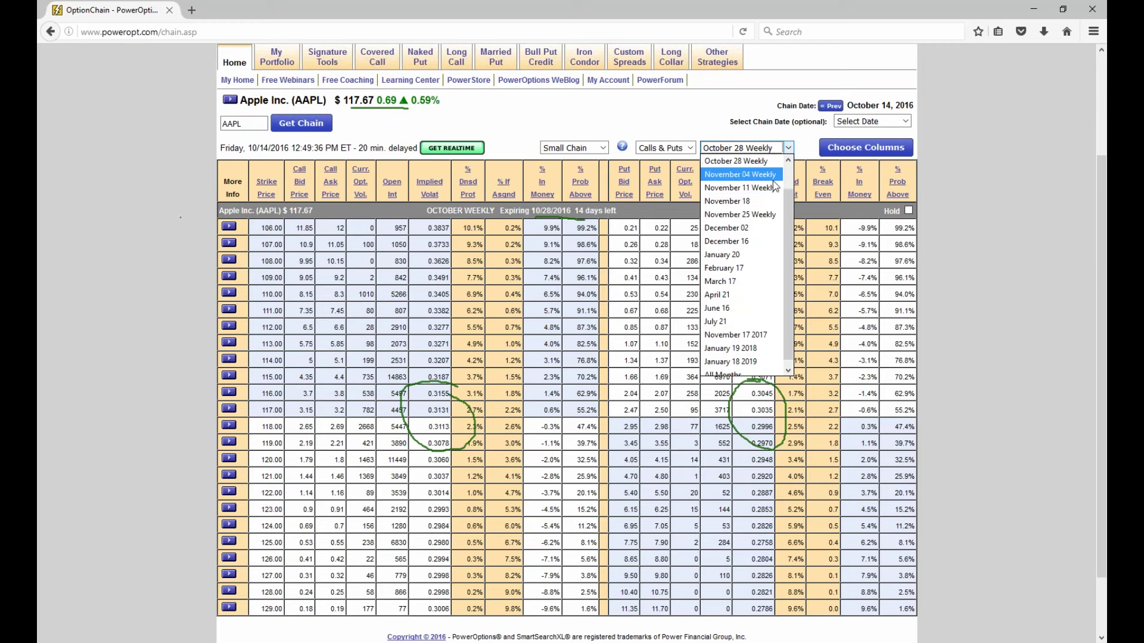
scroll(770, 174, up, 1)
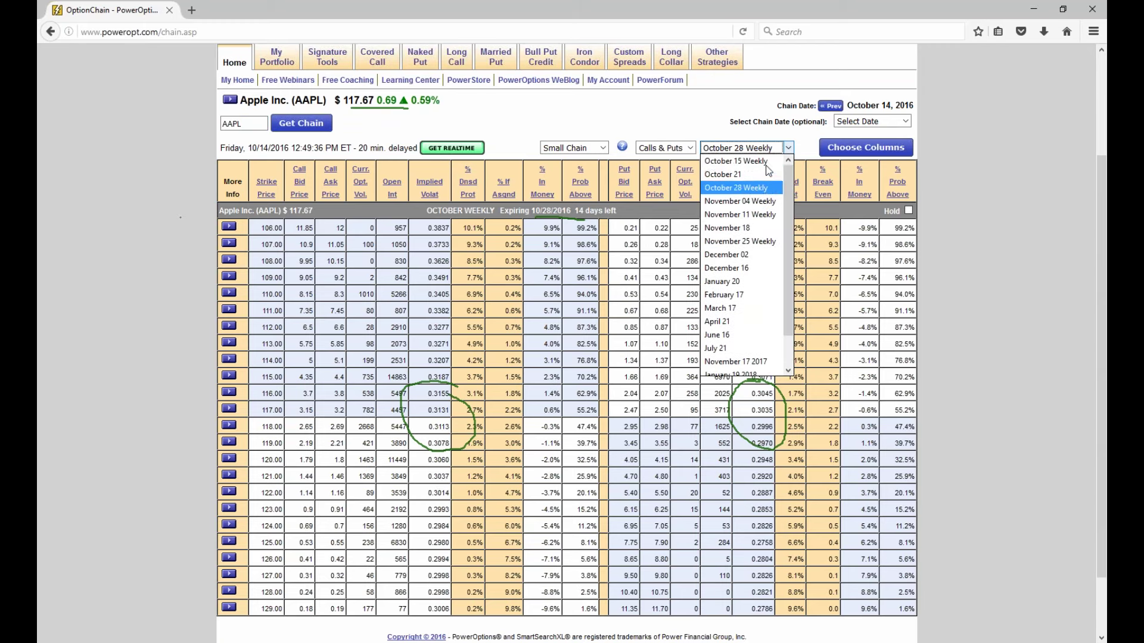
click(767, 174)
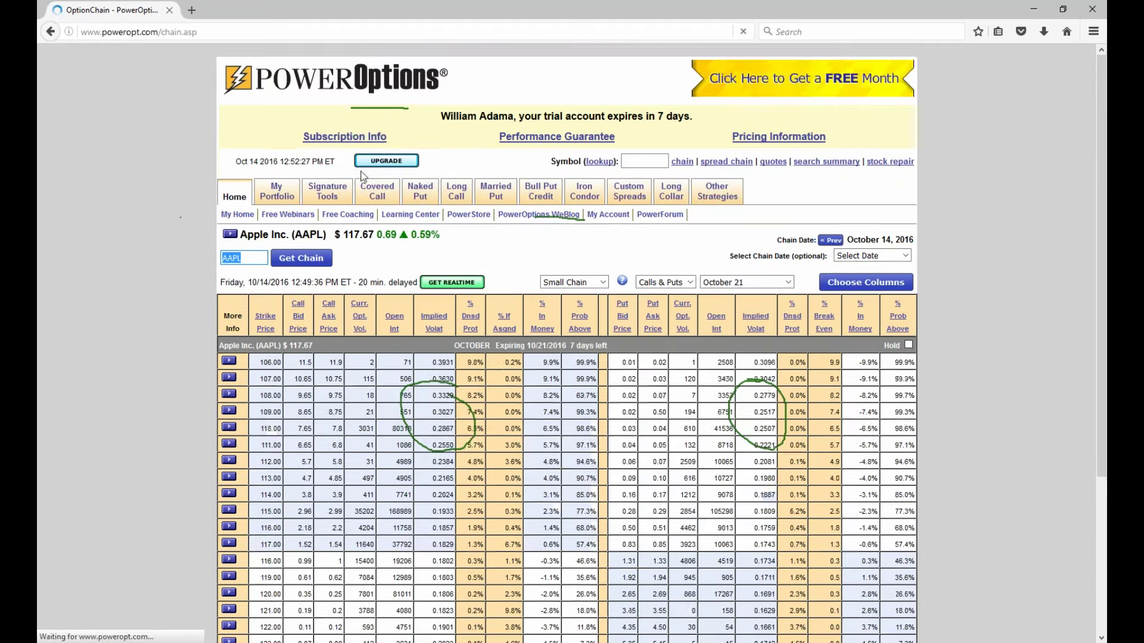
scroll(484, 400, down, 4)
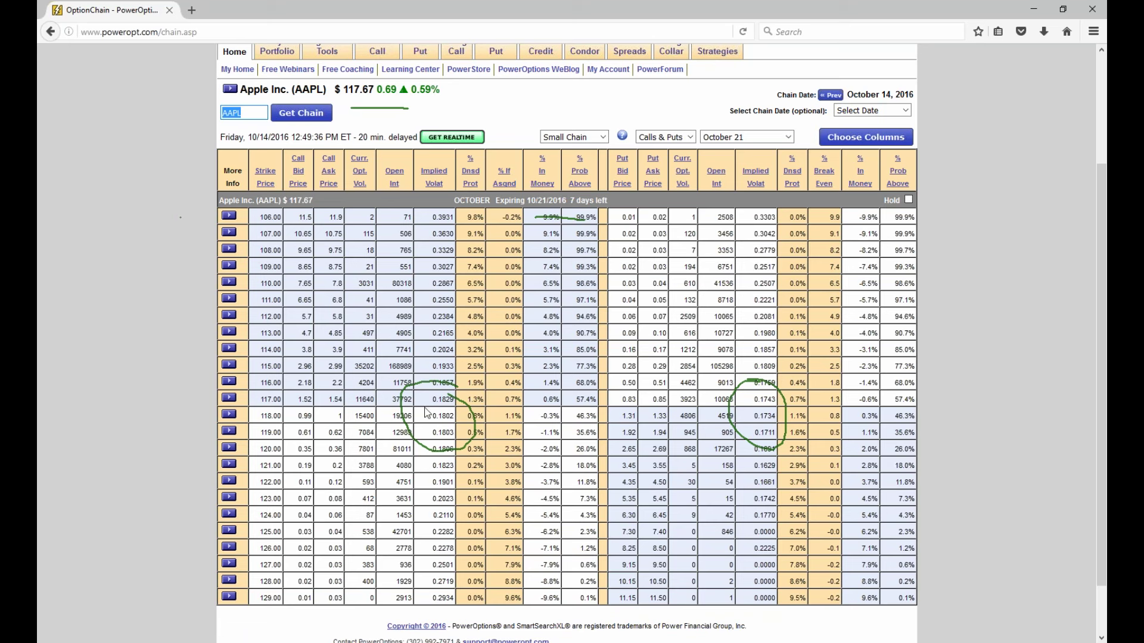
click(737, 143)
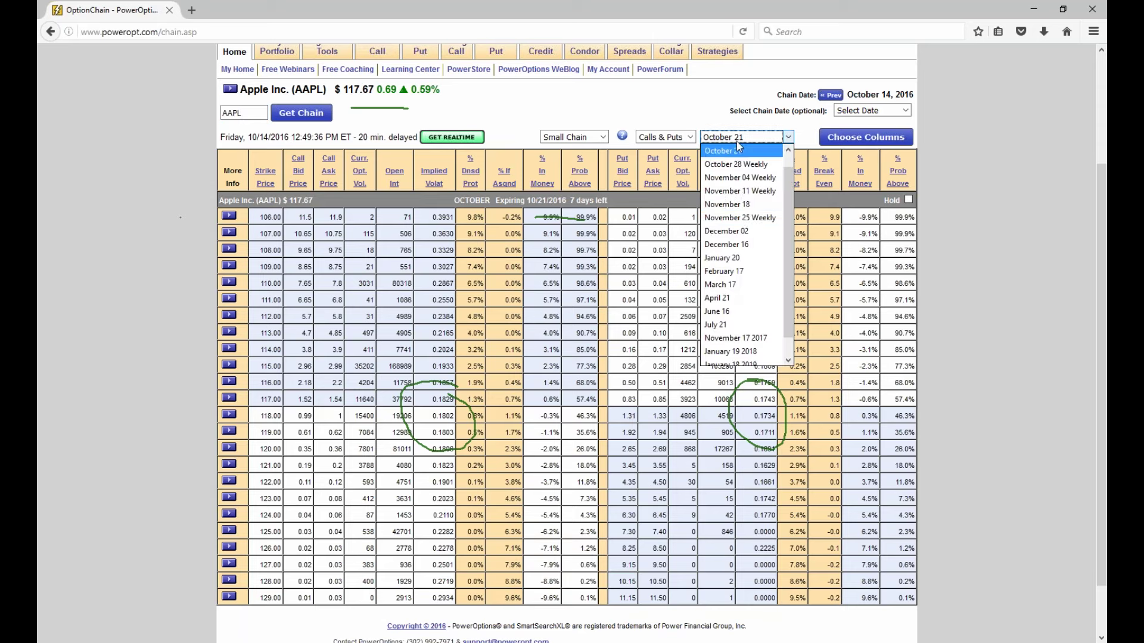
click(727, 204)
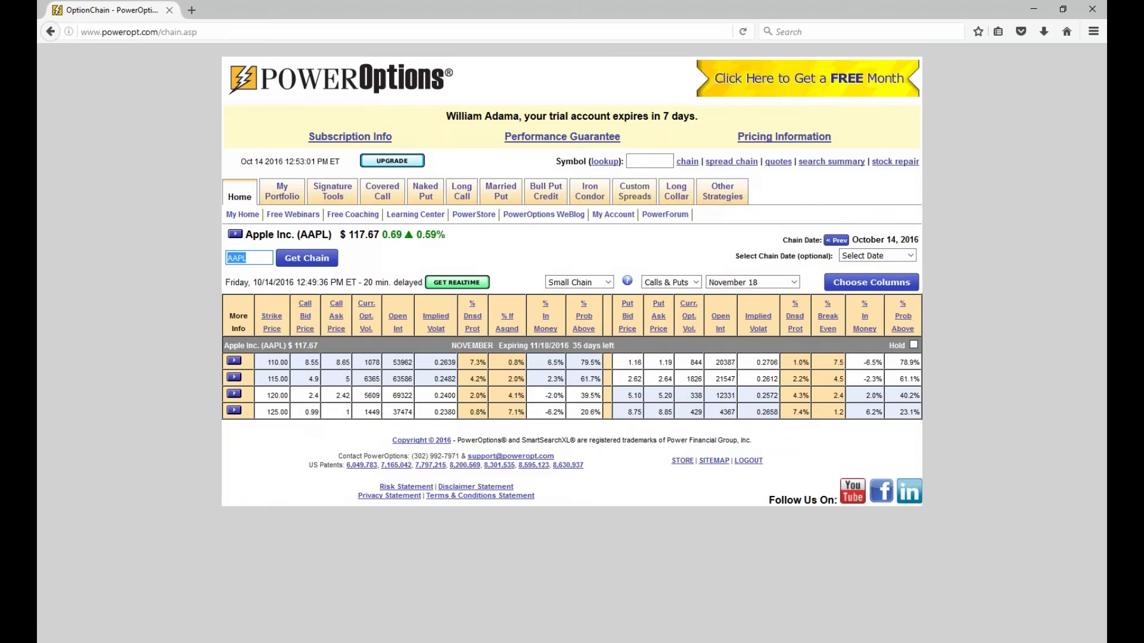
Load the AAPL option expirations in the Custom Spread Builder.
click(634, 192)
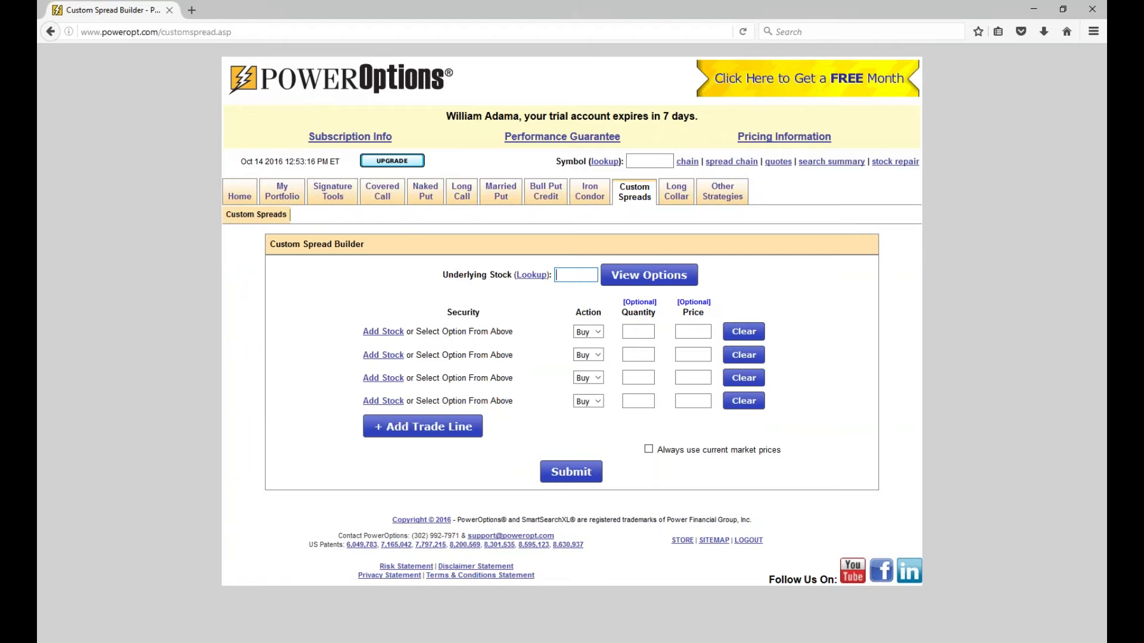
text(AAPL)
click(665, 273)
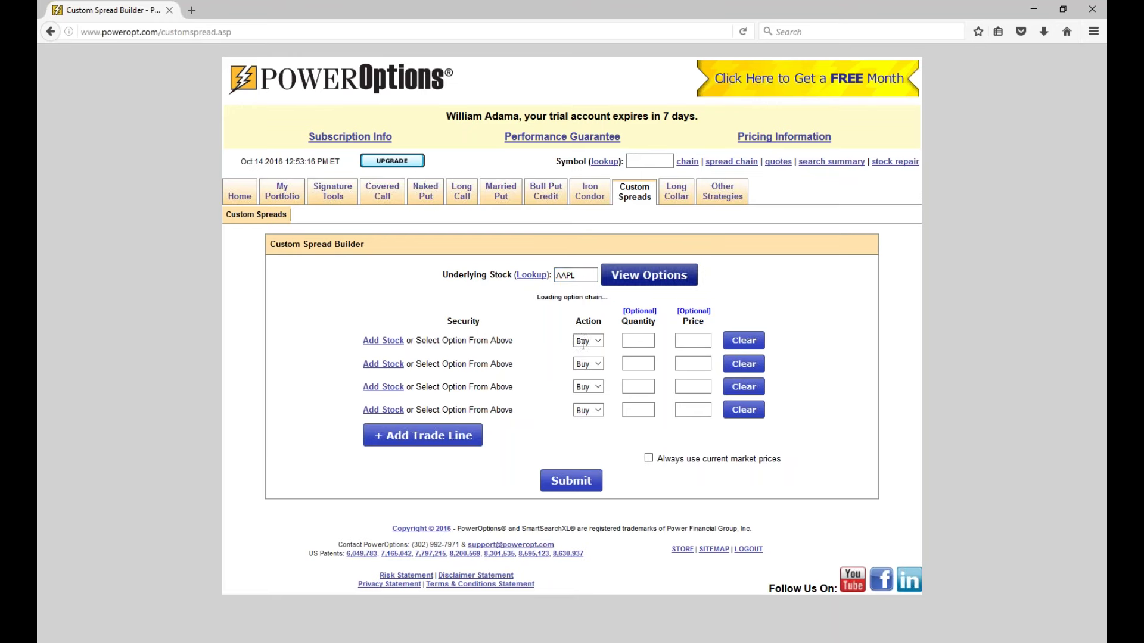
scroll(480, 346, down, 2)
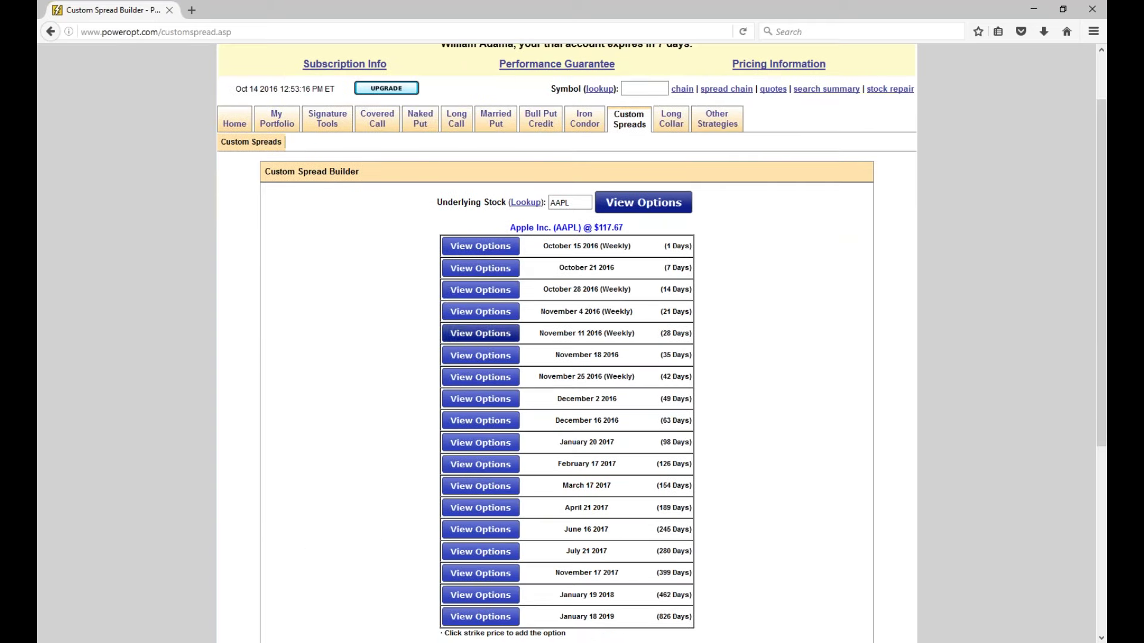
Add the 118.00 call and the 118.00 put of the October 28 2016 weekly expiration to the spread.
click(499, 295)
scroll(499, 295, down, 3)
scroll(490, 333, down, 2)
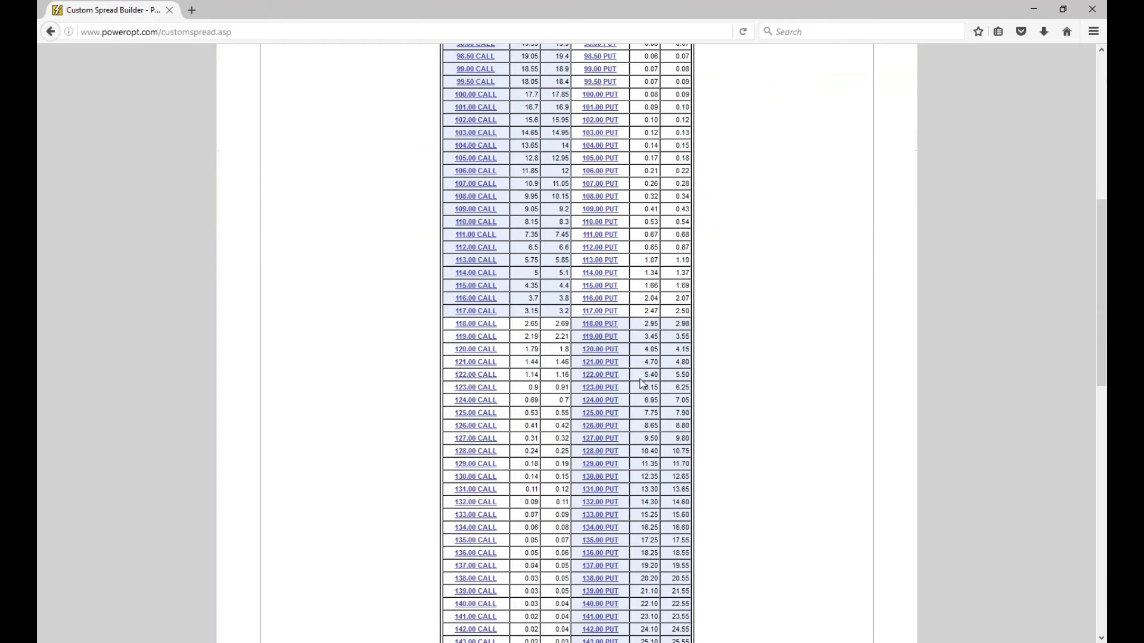
click(479, 325)
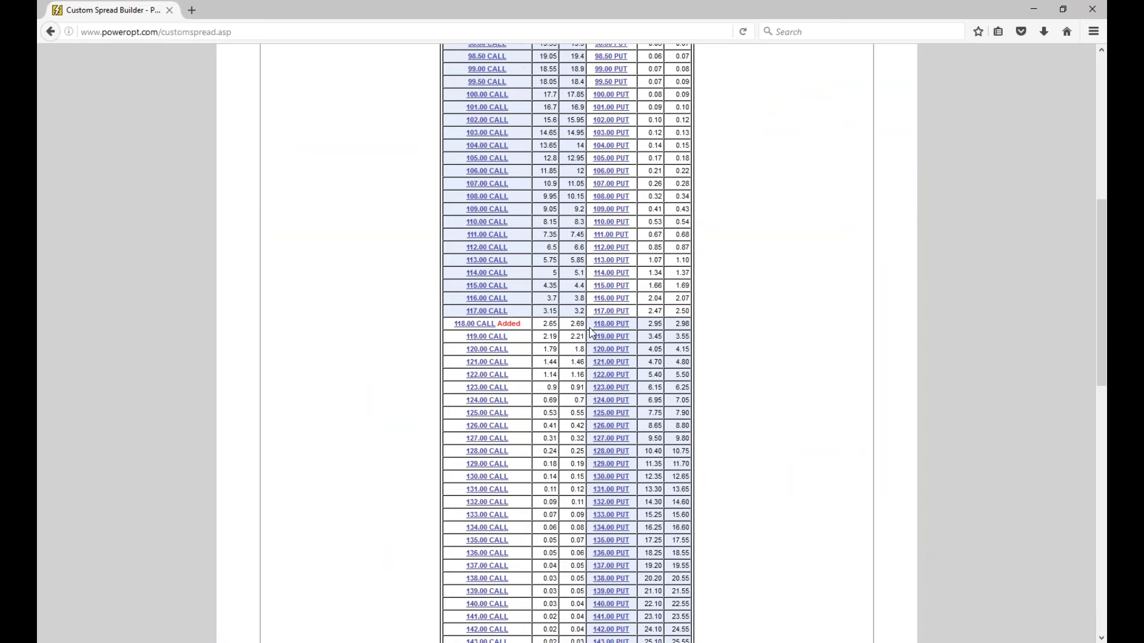
click(612, 326)
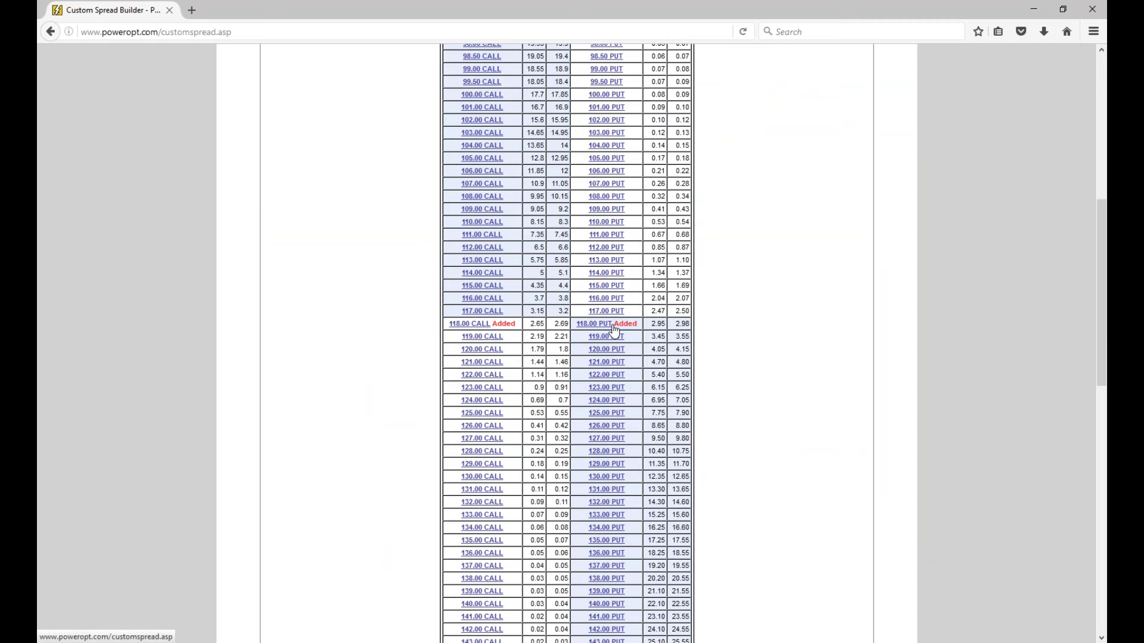
Enter quantity 1 at 2.67 for the 118.00 call and 1 at 2.97 for the 118.00 put, and submit the straddle.
scroll(614, 330, down, 15)
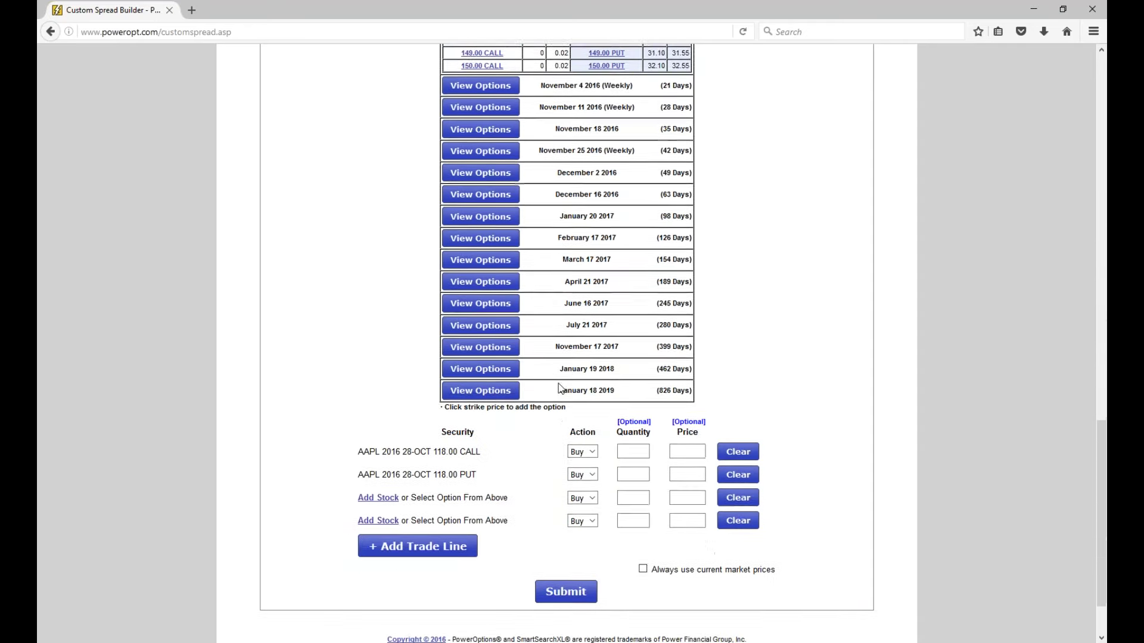
click(633, 391)
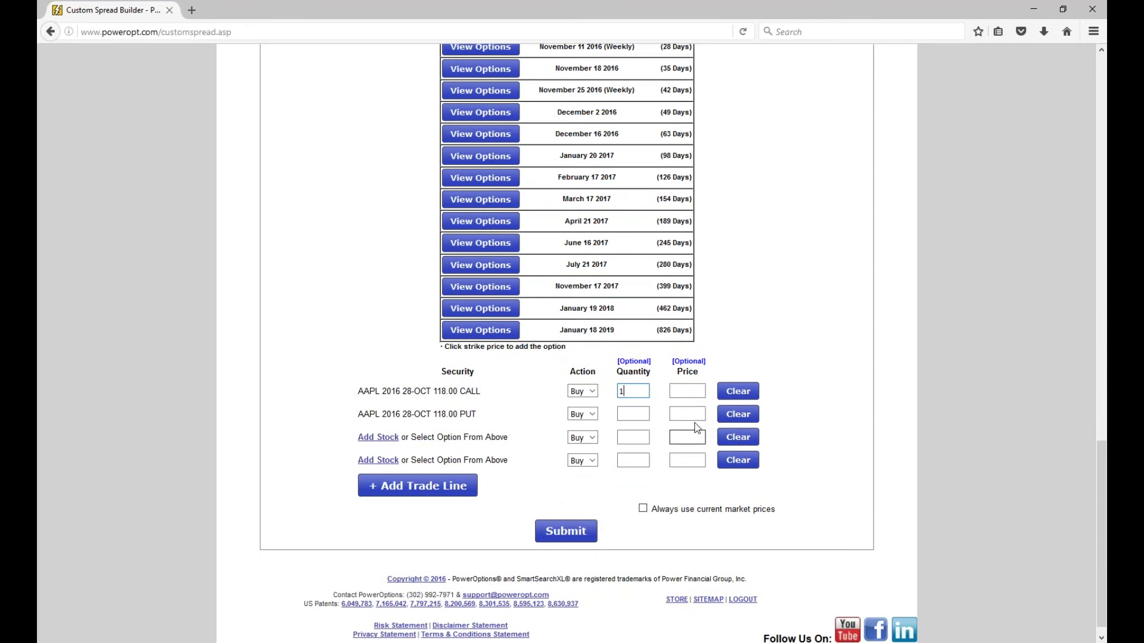
text(1)
key(Tab)
text(2.67)
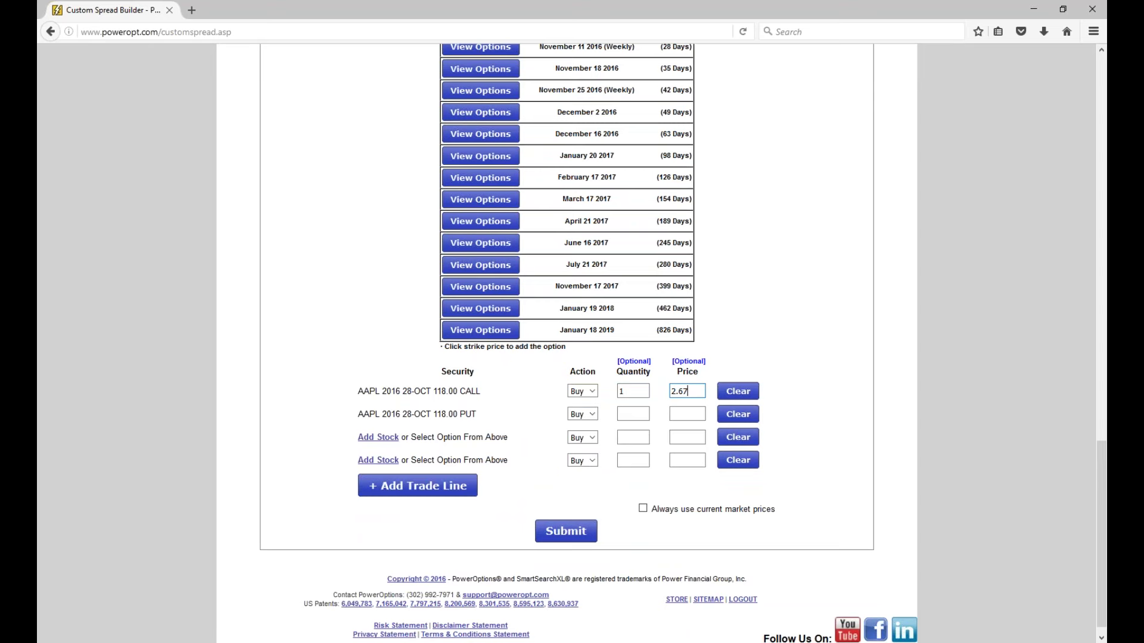
click(633, 414)
text(1)
click(688, 414)
text(2.91)
text(7)
click(587, 530)
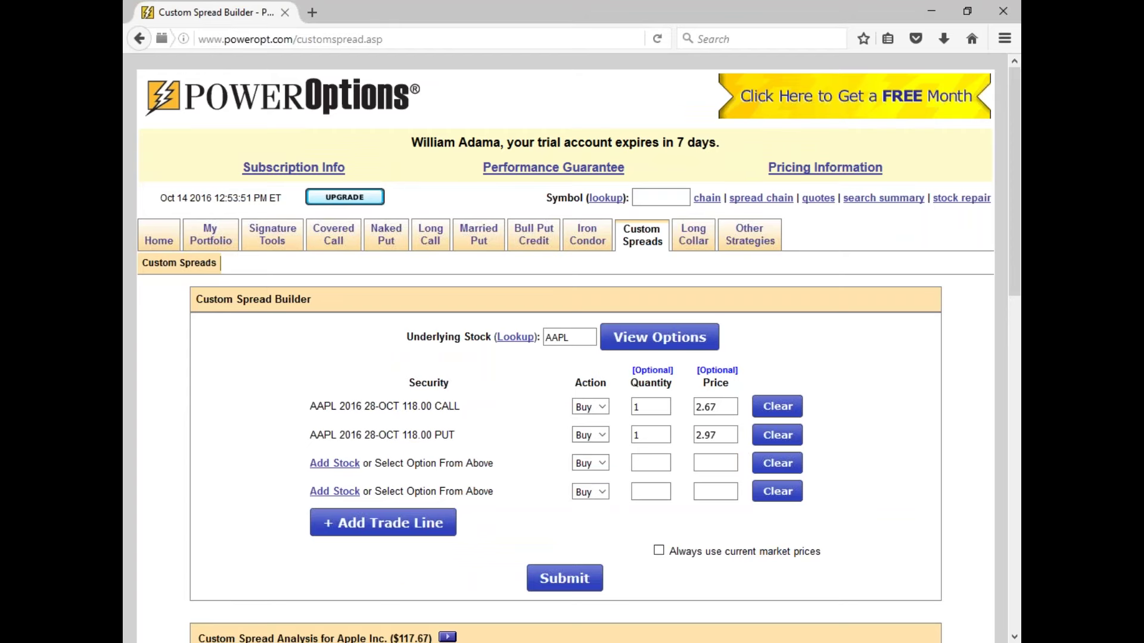
Annotate the straddle analysis with a bracket at the 118.00 strikes, a handwritten 3, ticks at both break-evens and a box around the upper break-even.
scroll(566, 357, down, 9)
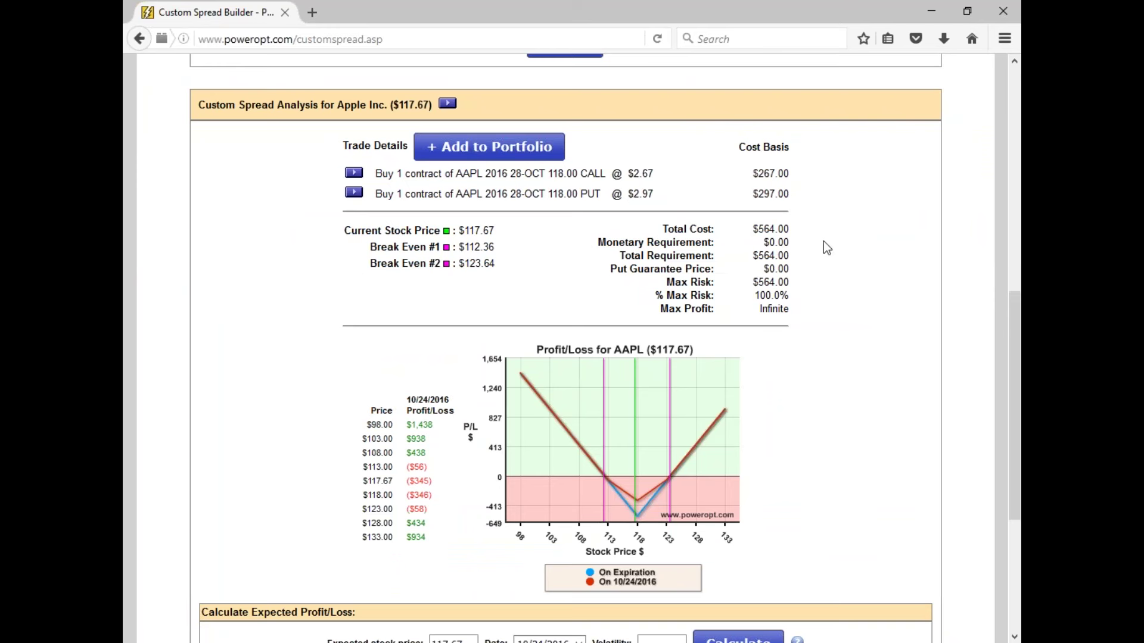
mouse_move(637, 519)
mouse_move(551, 167)
mouse_down()
mouse_move(582, 198)
mouse_move(570, 202)
mouse_up()
mouse_move(835, 159)
mouse_down()
mouse_move(853, 158)
mouse_move(842, 187)
mouse_up()
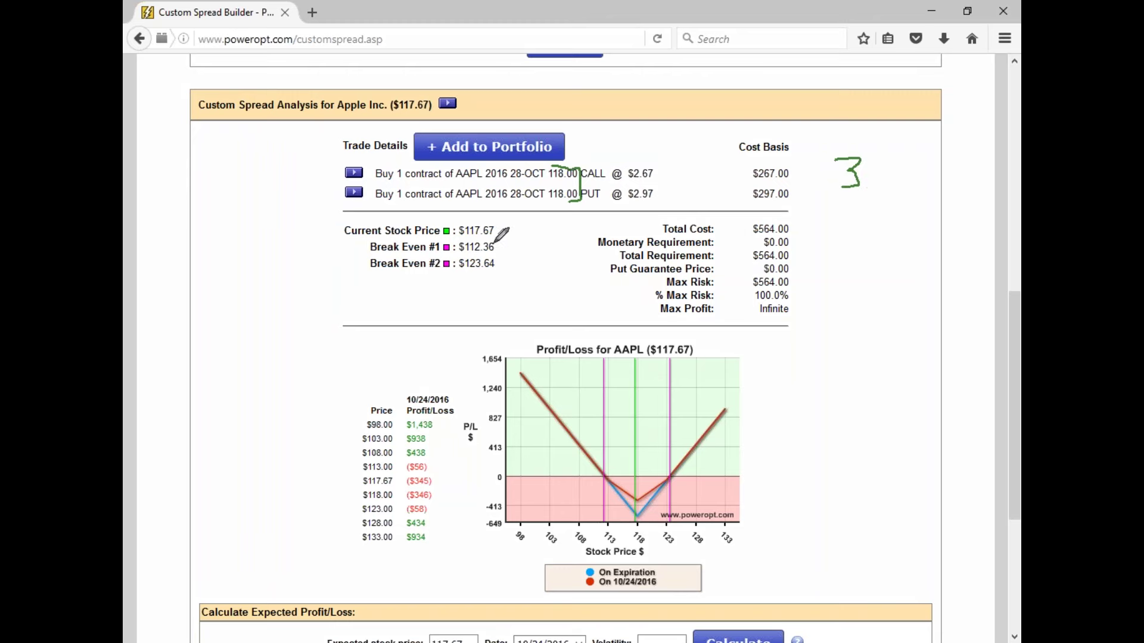
drag(496, 246, 526, 230)
drag(503, 268, 564, 243)
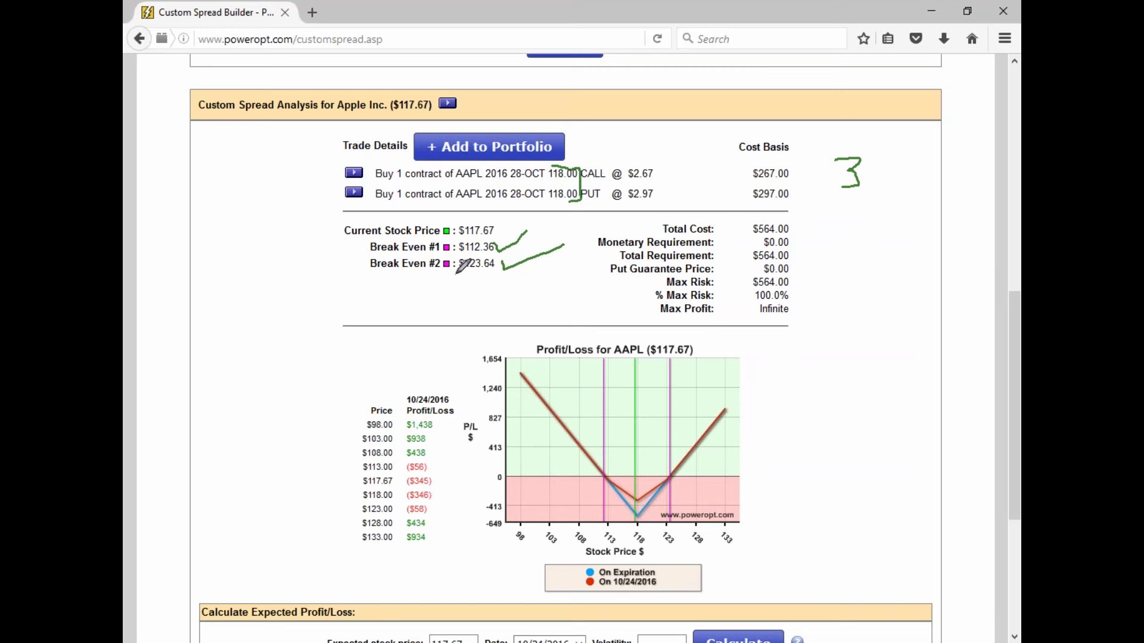
mouse_move(454, 274)
mouse_down()
mouse_move(525, 272)
mouse_move(523, 253)
mouse_move(441, 263)
mouse_move(476, 275)
mouse_up()
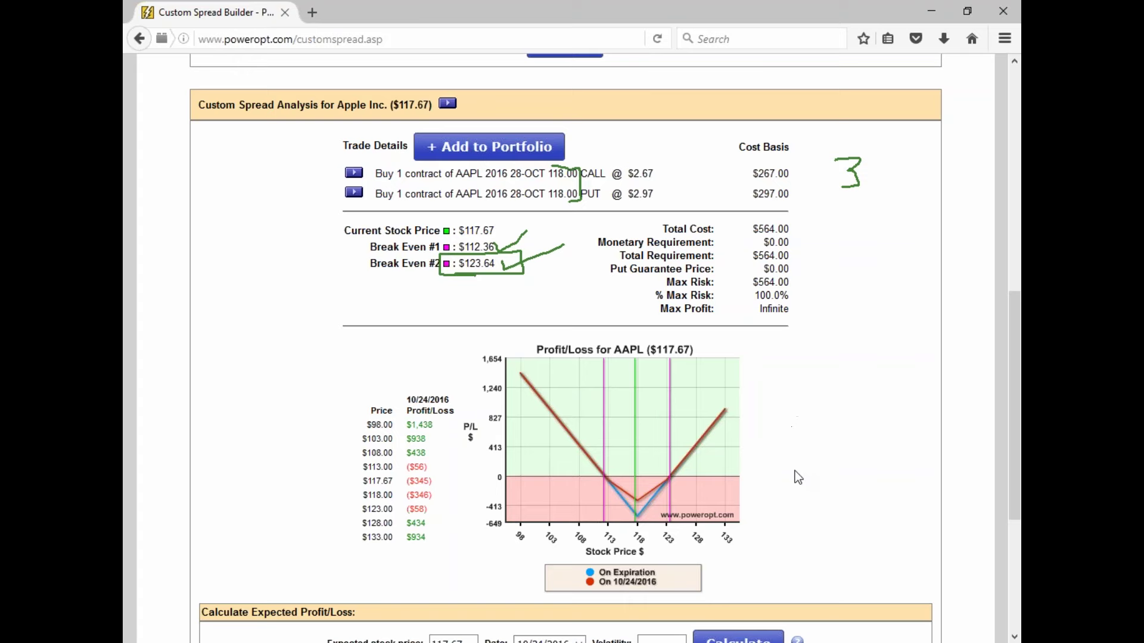
Clear the annotations and calculate the straddle's expected profit/loss for a stock price of 124 on 10/26/2016.
scroll(795, 471, down, 5)
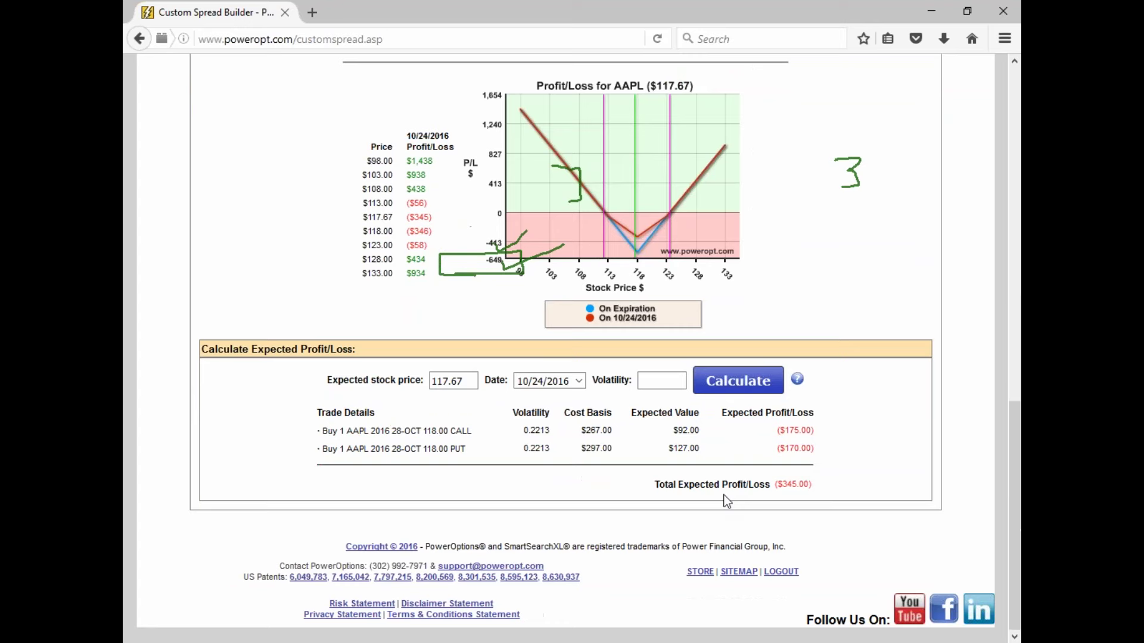
key(Escape)
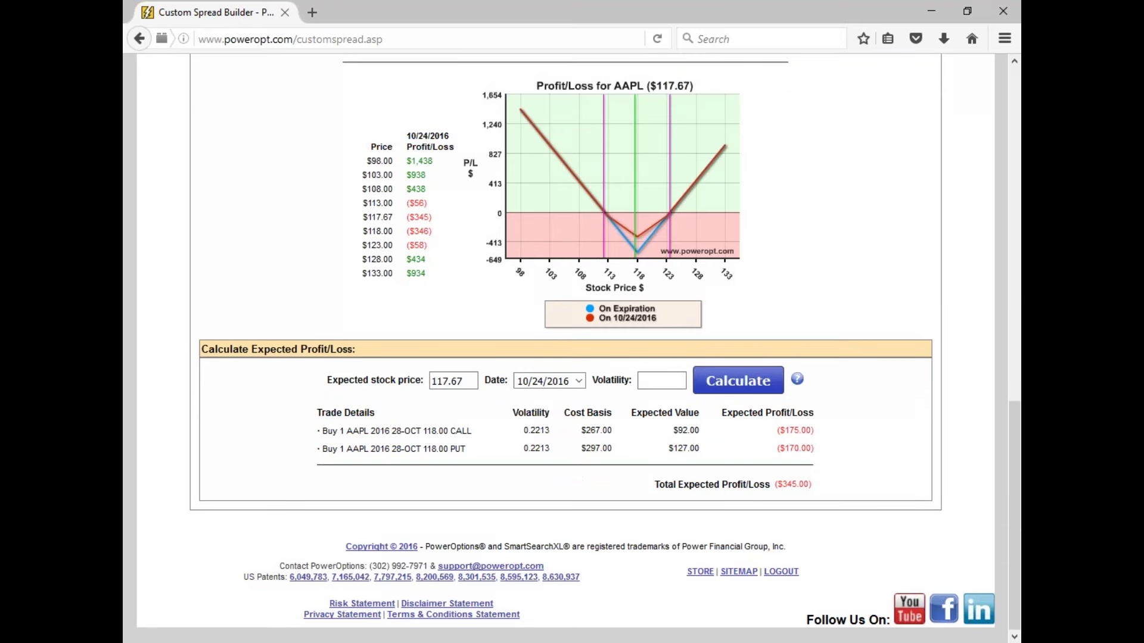
drag(434, 382, 403, 383)
key(BackSpace)
text(124)
click(551, 381)
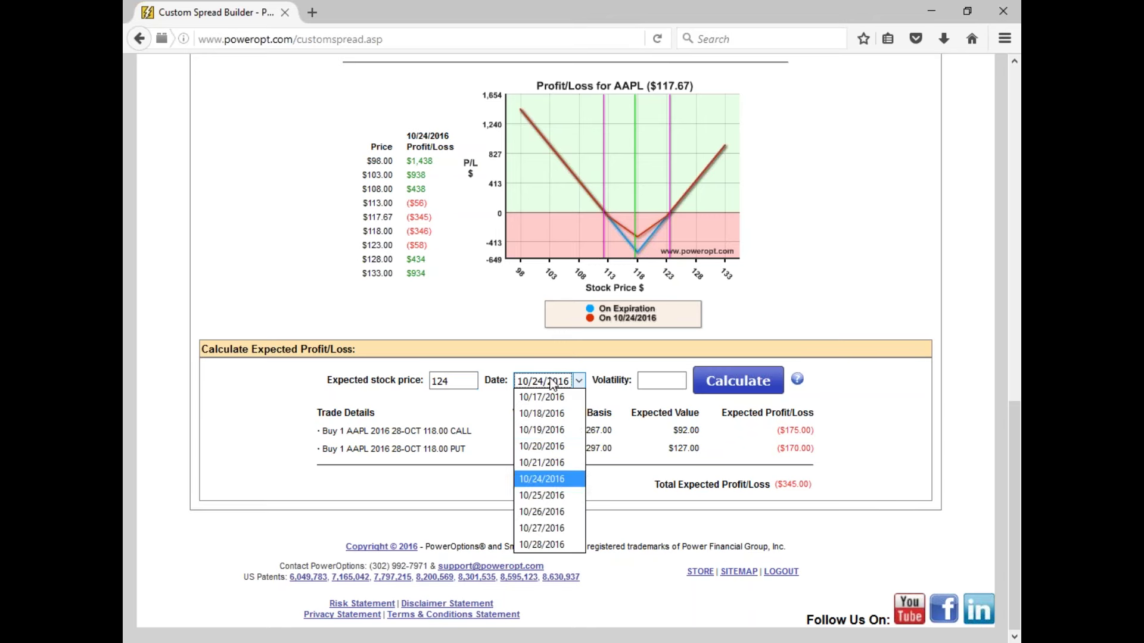
click(541, 478)
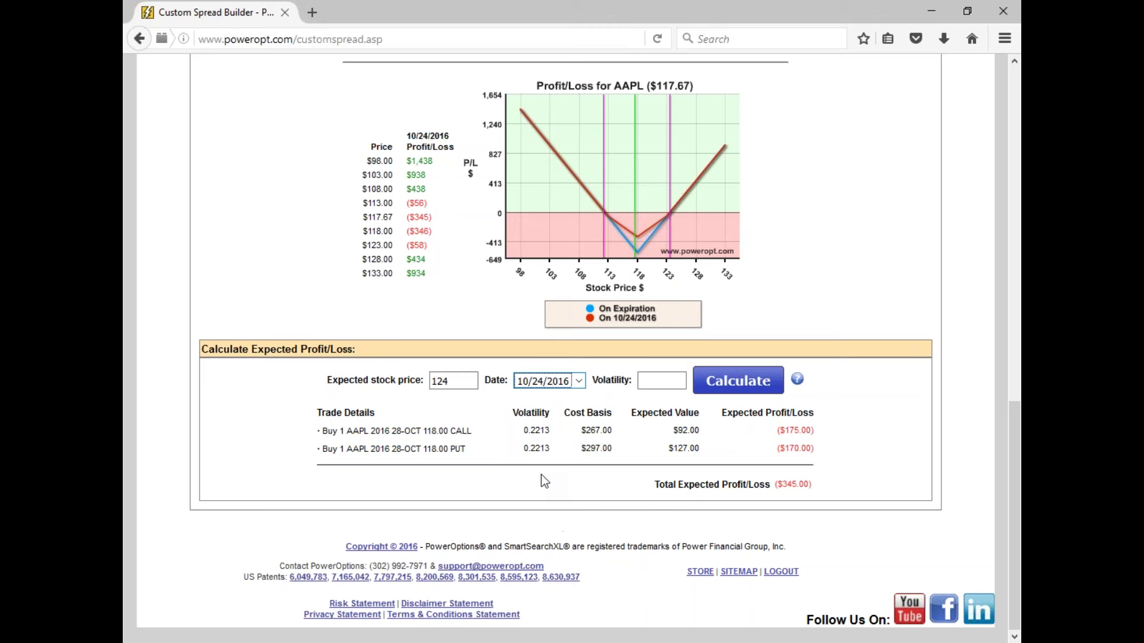
click(581, 380)
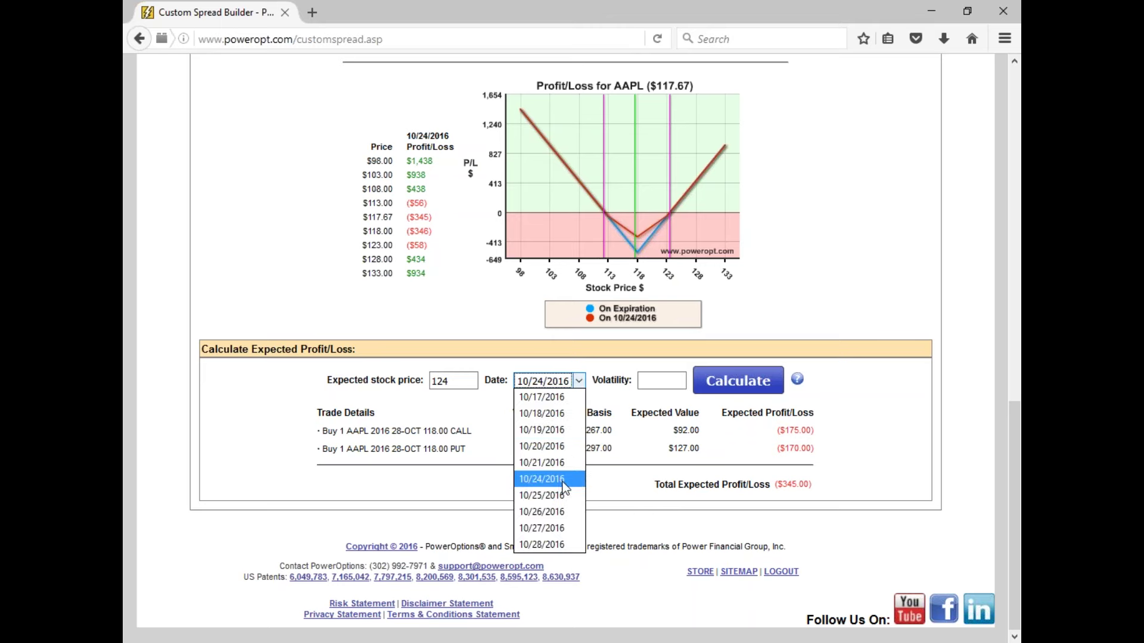
click(558, 513)
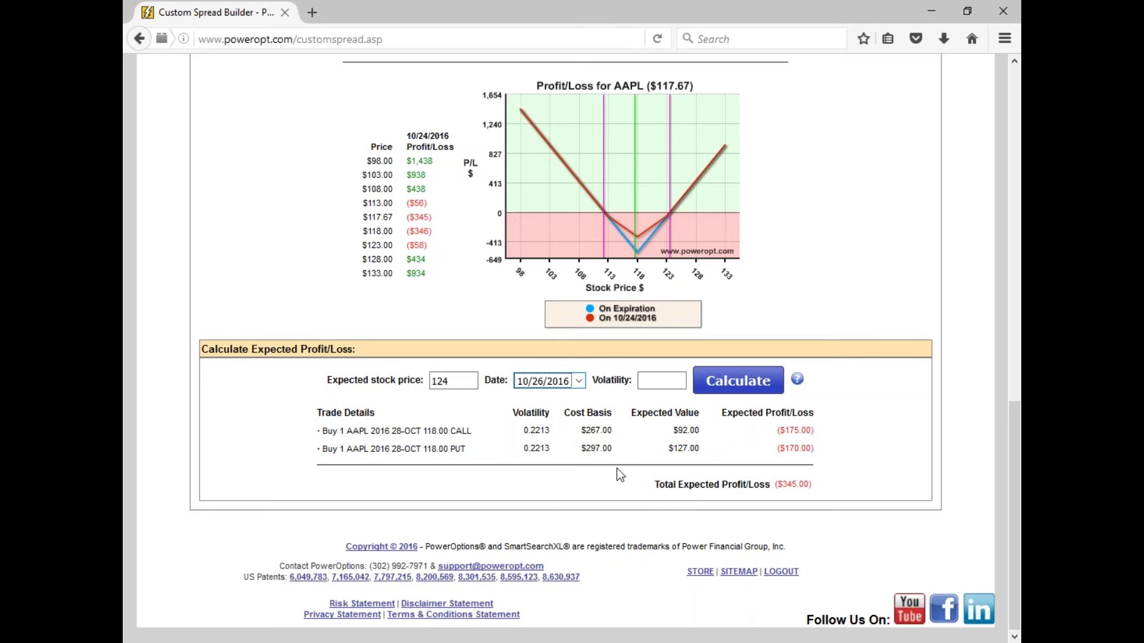
click(727, 386)
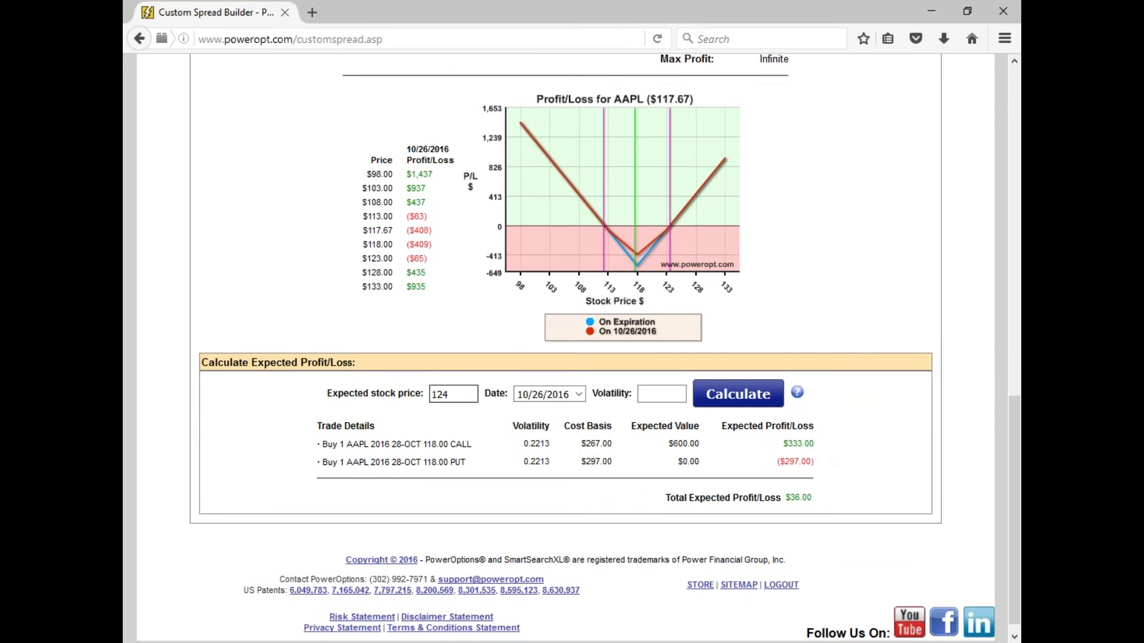
Recalculate the straddle's expected profit/loss at a stock price of 124 on 10/26/2016 with volatility set to 0.18.
scroll(486, 208, up, 3)
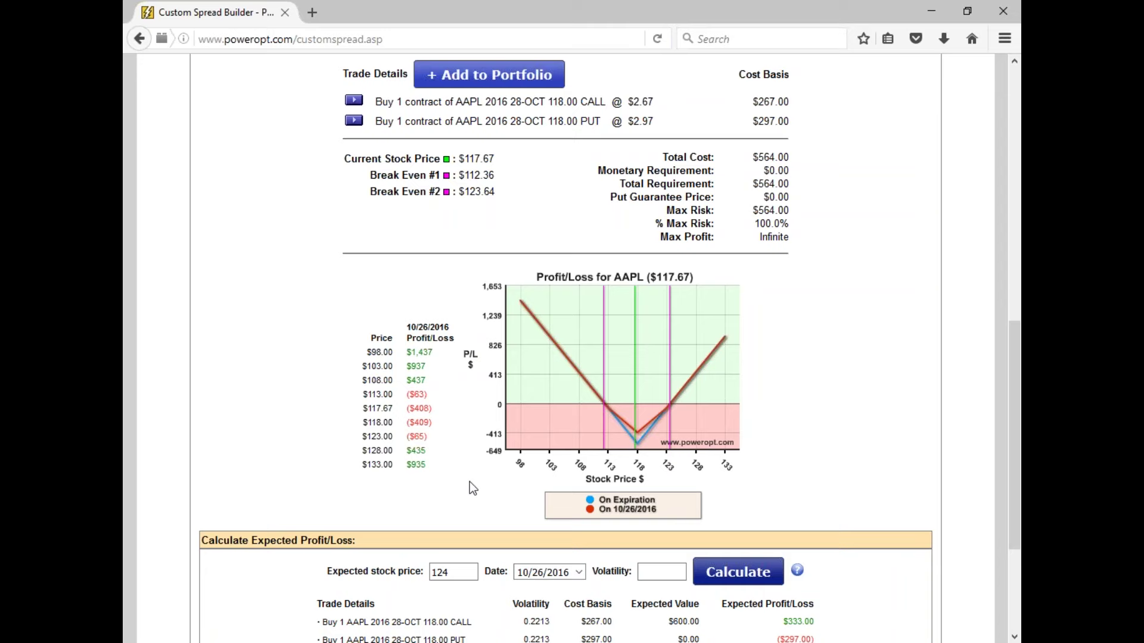
scroll(869, 554, down, 1)
scroll(868, 535, down, 1)
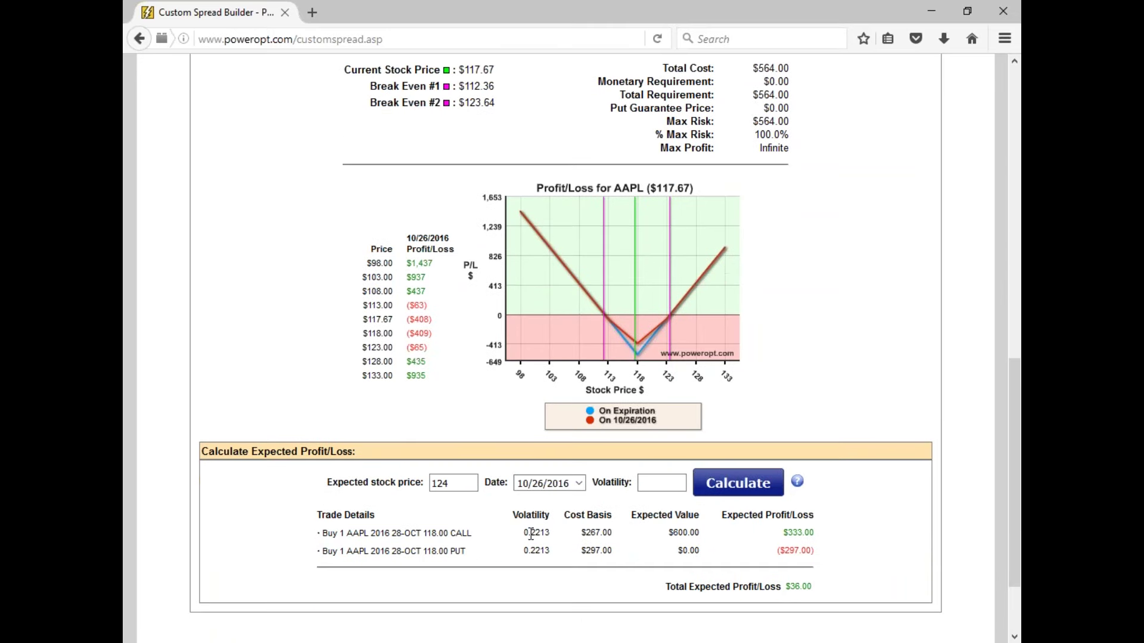
drag(531, 533, 552, 533)
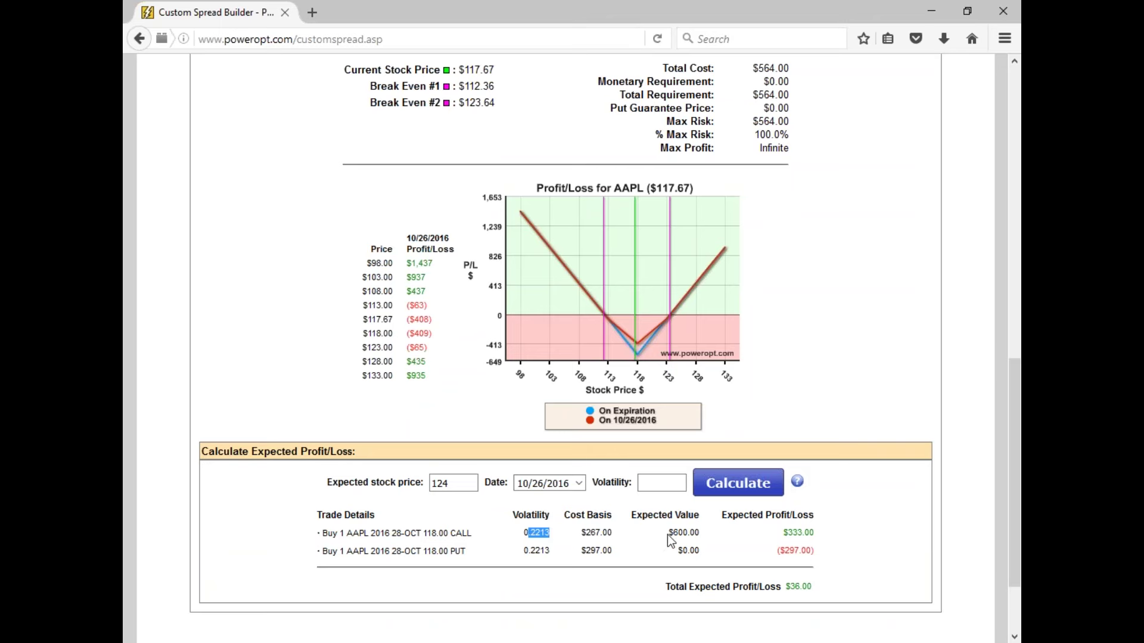
click(667, 480)
text(0.18)
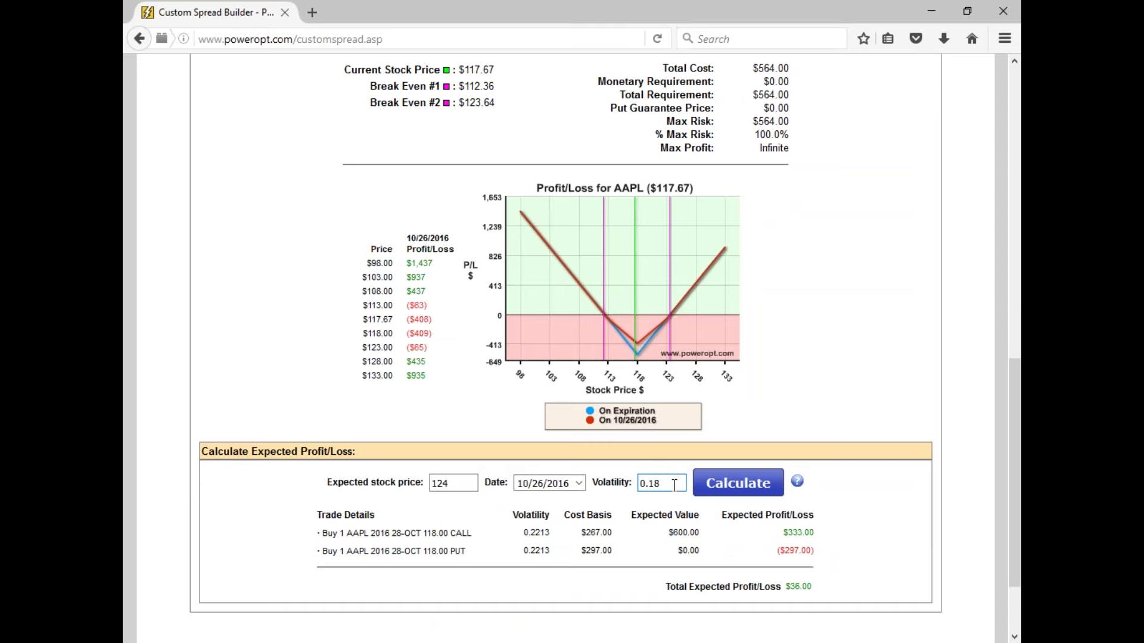
scroll(749, 490, down, 3)
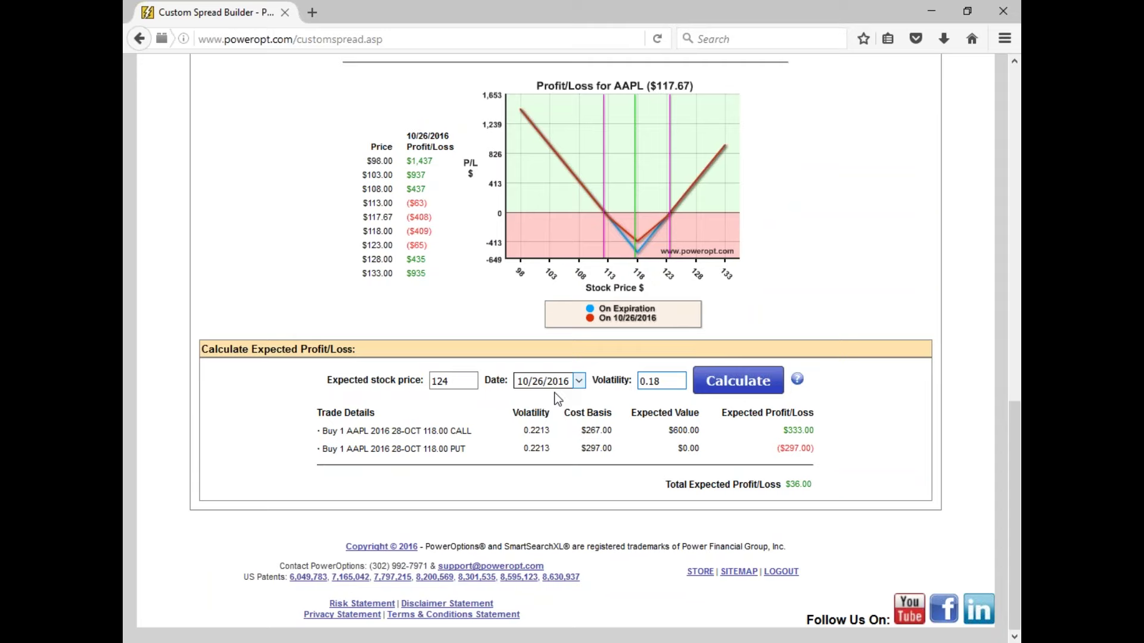
click(718, 382)
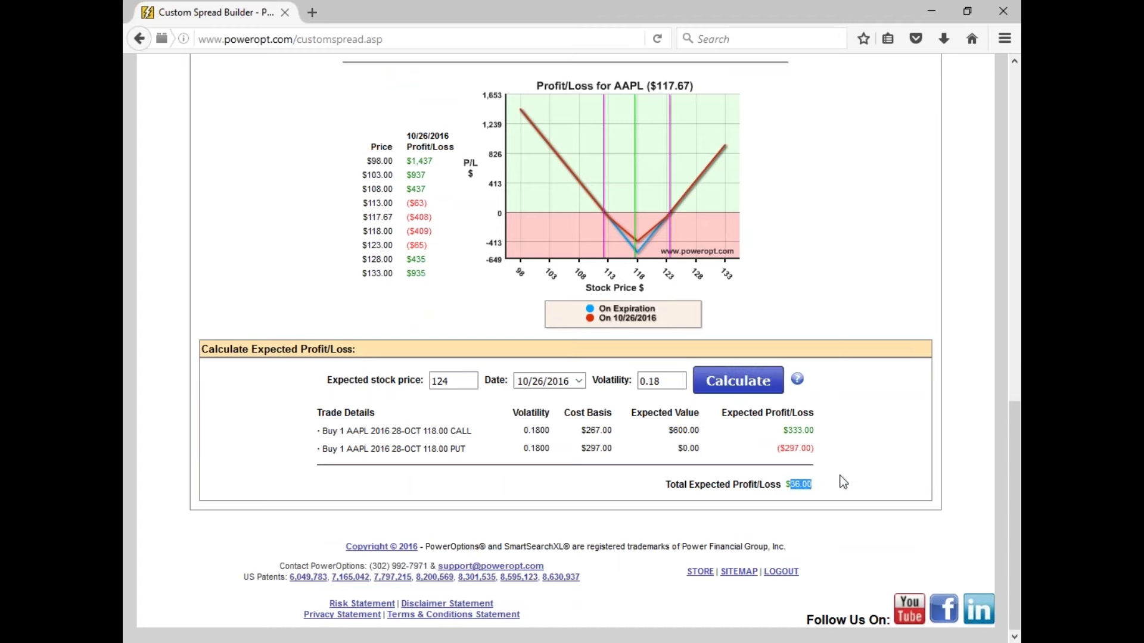
Set the volatility to 0.15 and recalculate the straddle's expected profit/loss.
click(658, 381)
key(BackSpace)
text(5)
click(713, 383)
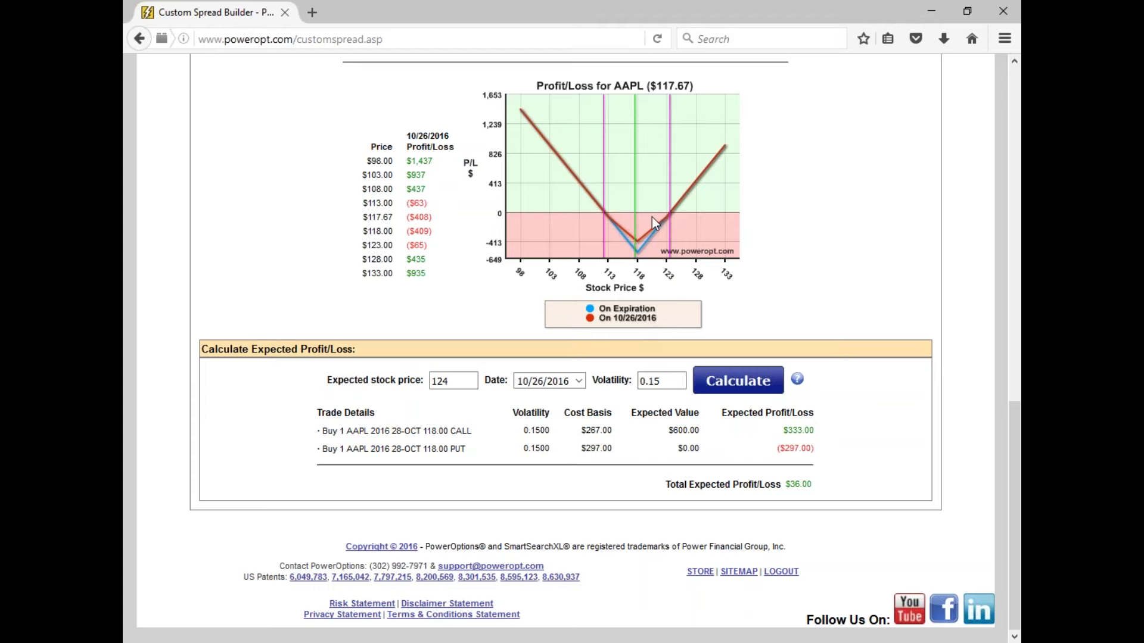
click(716, 218)
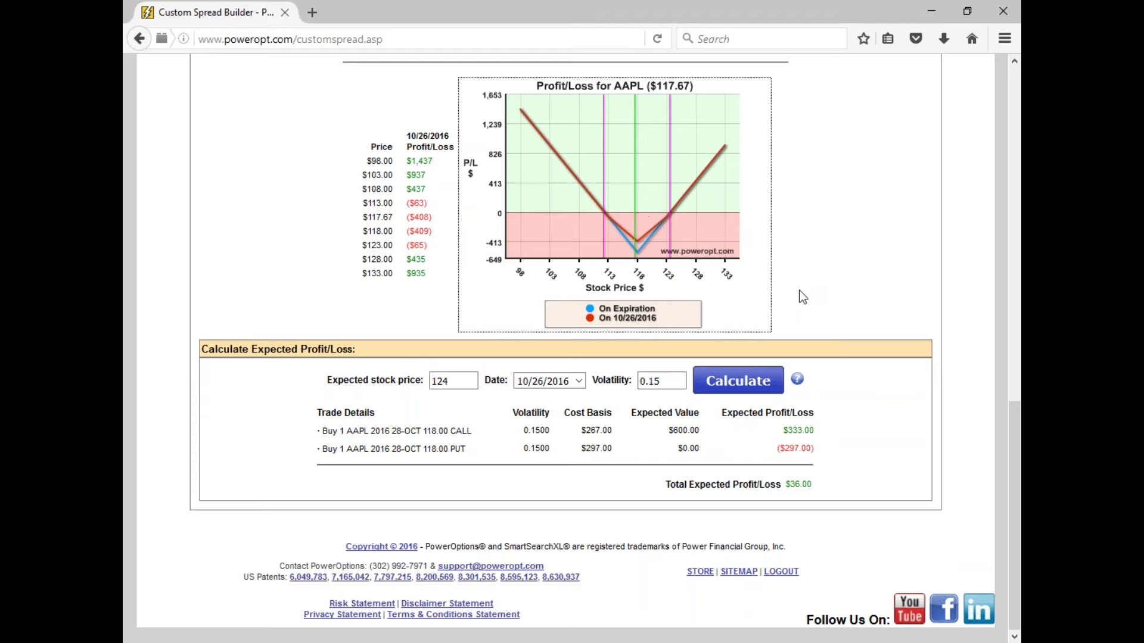
Review the AAPL straddle's trade lines, cost, break-evens, profit/loss chart and expected profit/loss figures.
scroll(803, 296, up, 5)
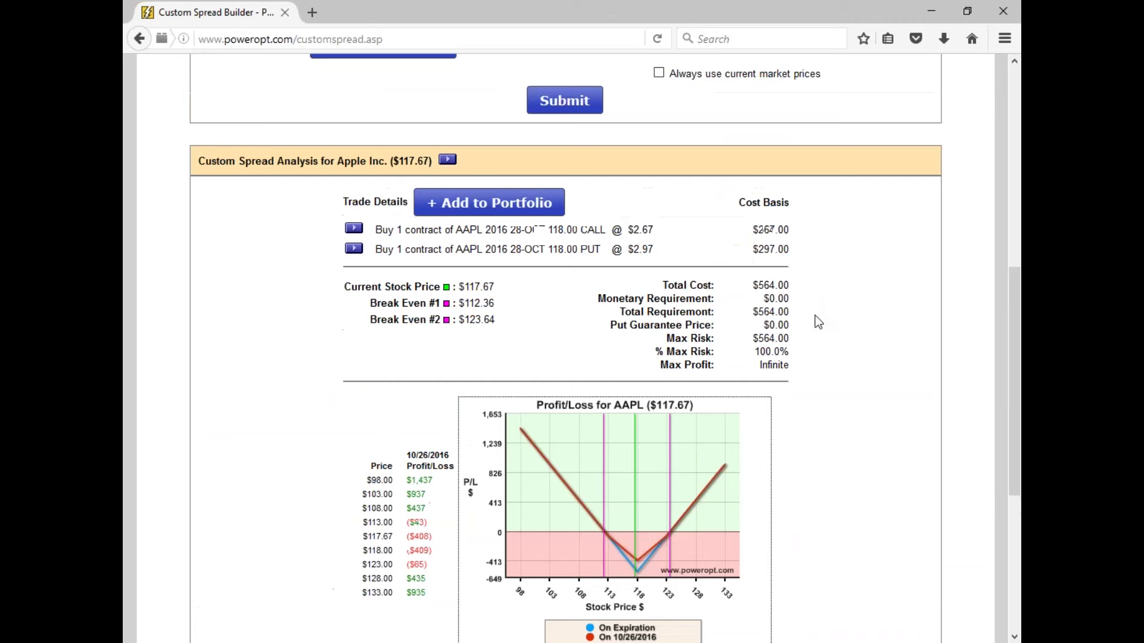
drag(507, 266, 572, 269)
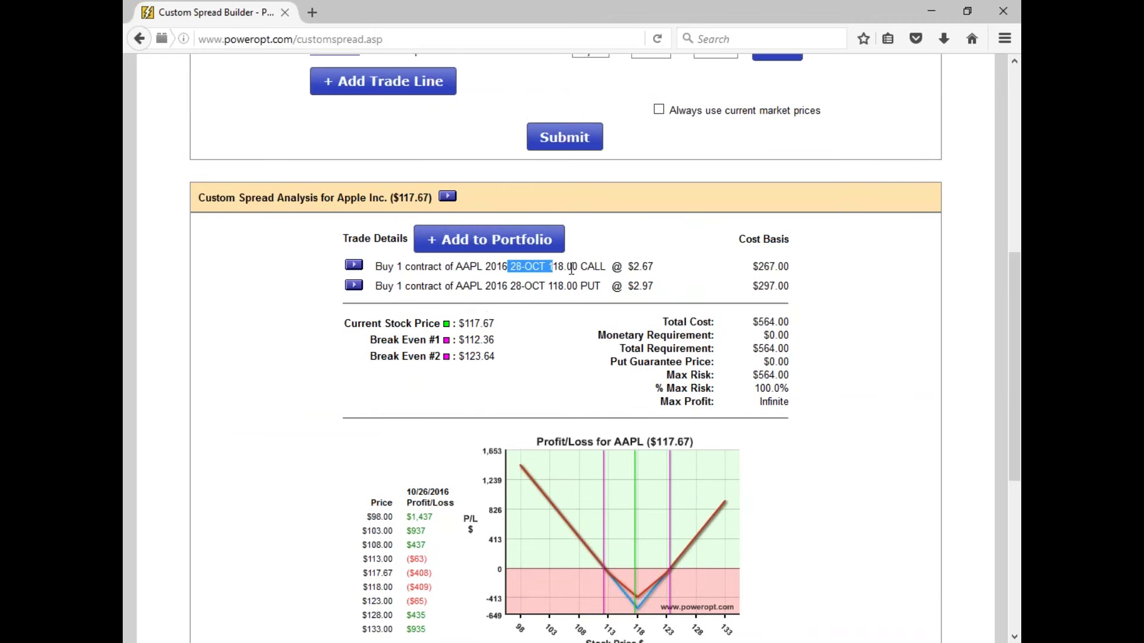
click(583, 292)
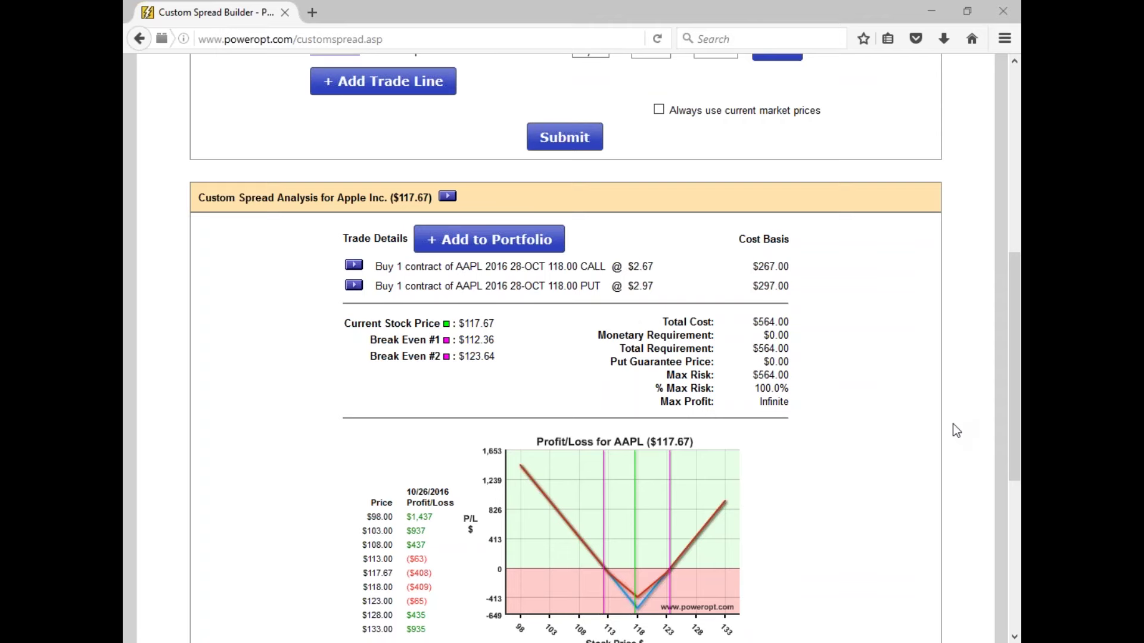
scroll(837, 398, down, 3)
scroll(836, 405, down, 1)
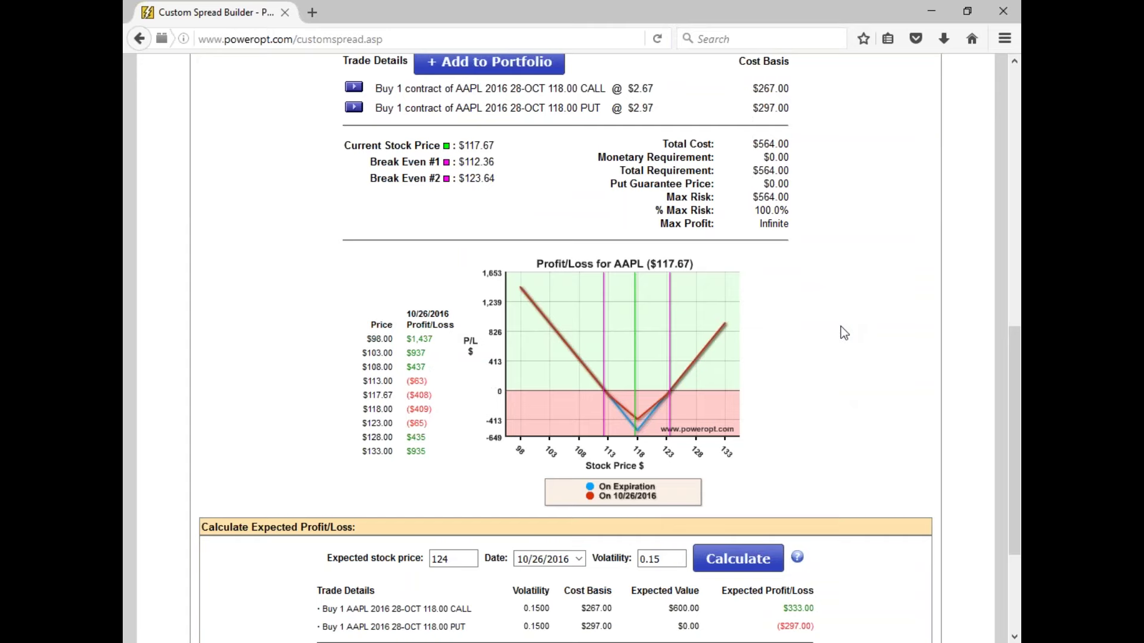
scroll(843, 331, up, 4)
scroll(843, 331, up, 2)
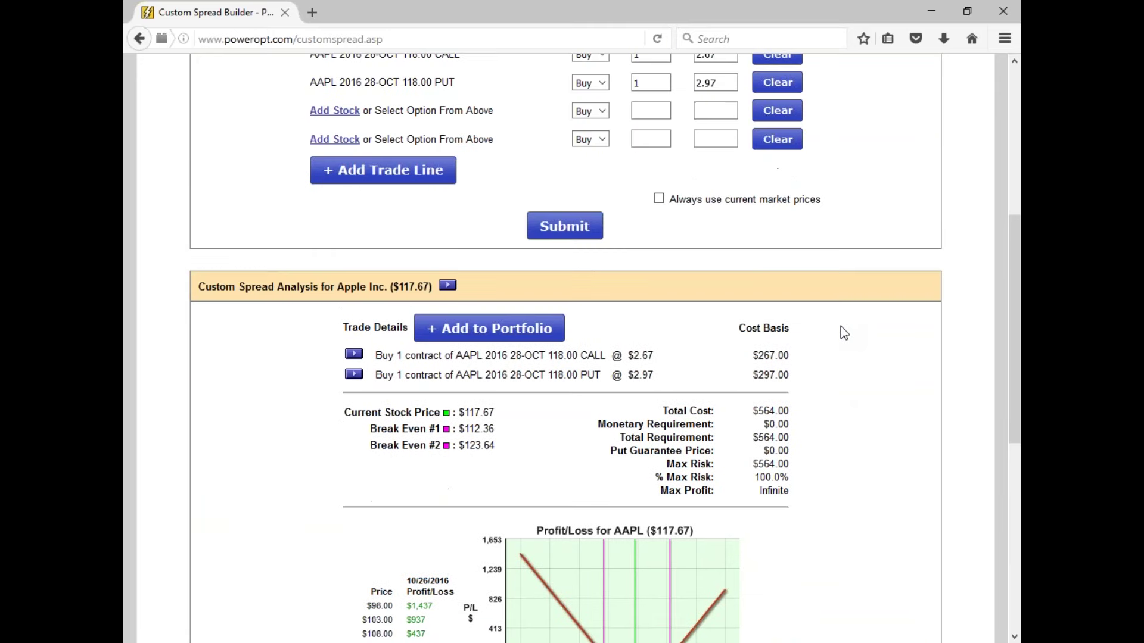
scroll(844, 332, up, 1)
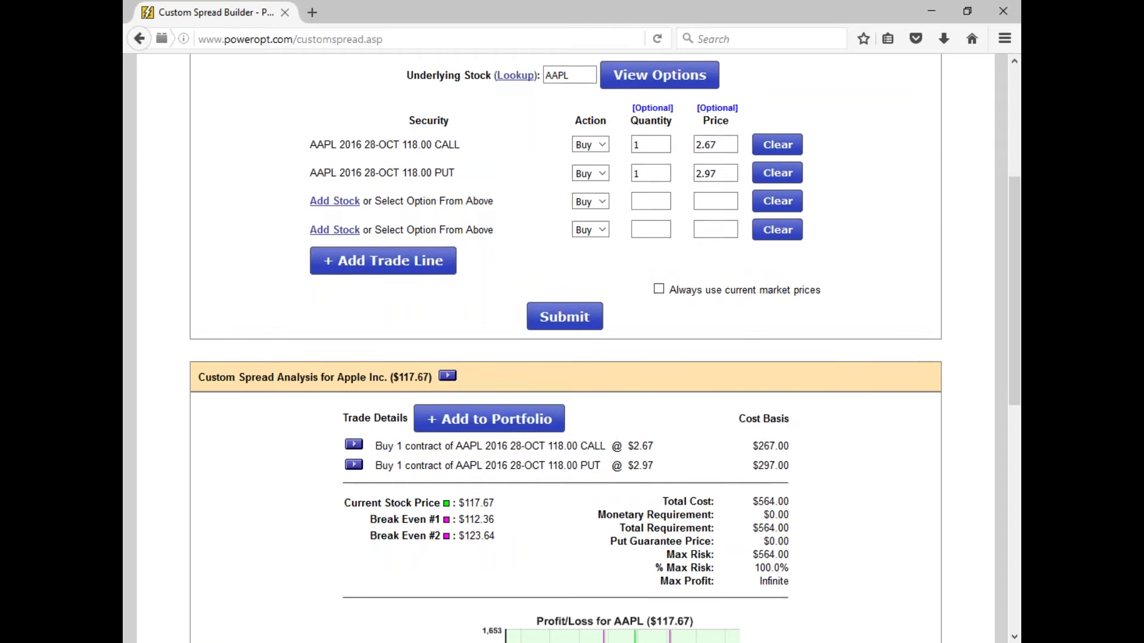
scroll(352, 178, up, 3)
scroll(462, 377, down, 5)
scroll(463, 377, down, 2)
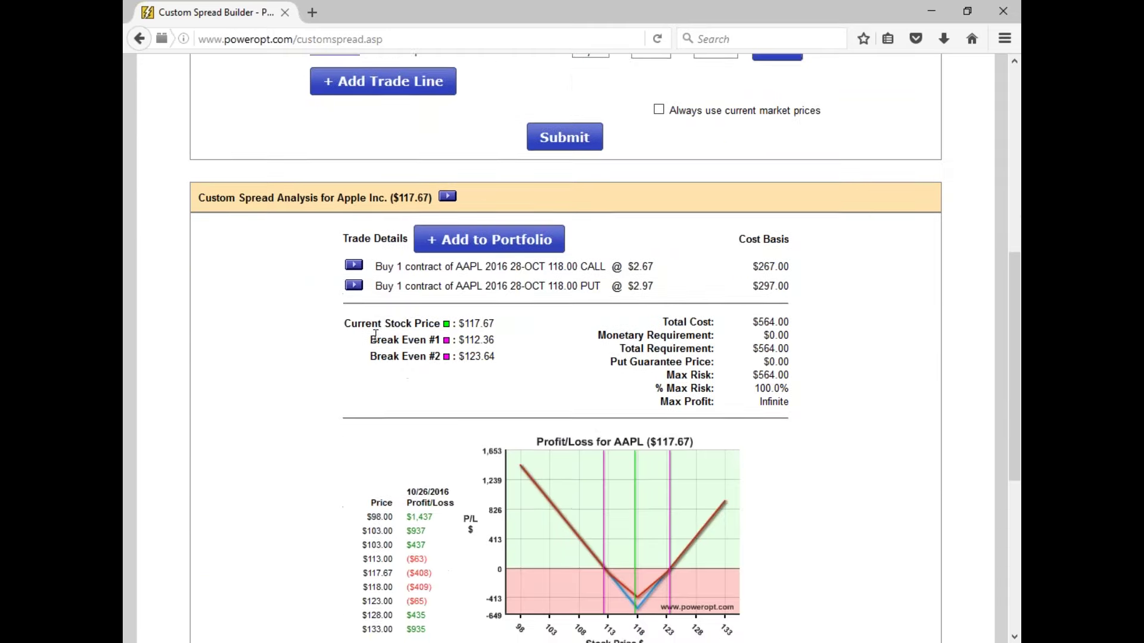
Open the option research for the AAPL 28-OCT 118.00 call and bring up its Option Bid and Implied Volatility History chart.
click(358, 267)
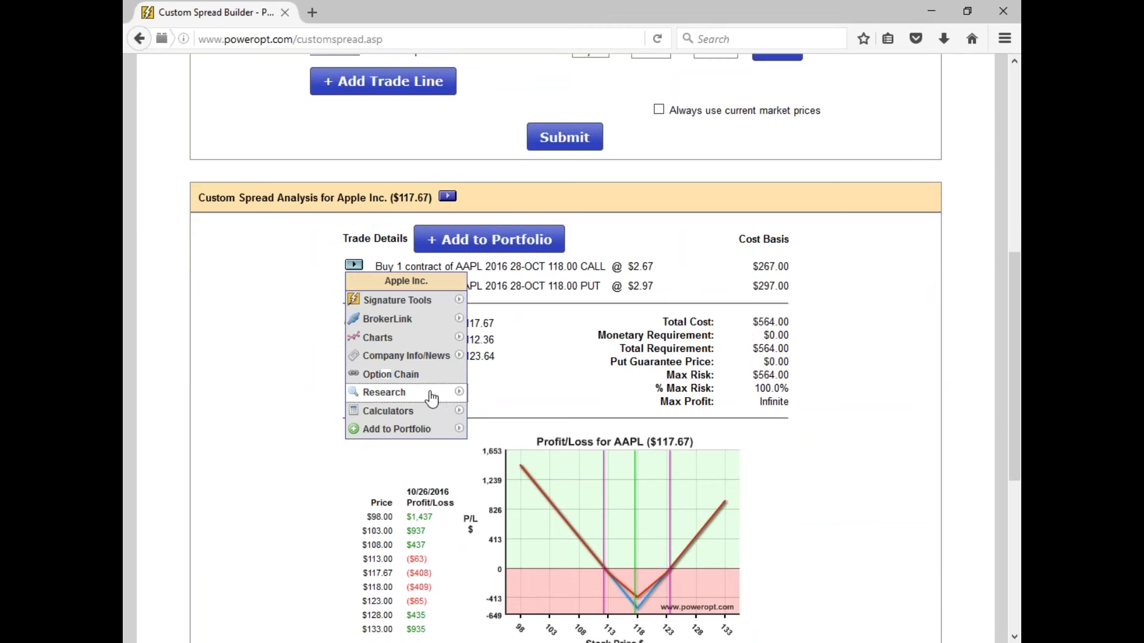
mouse_move(432, 398)
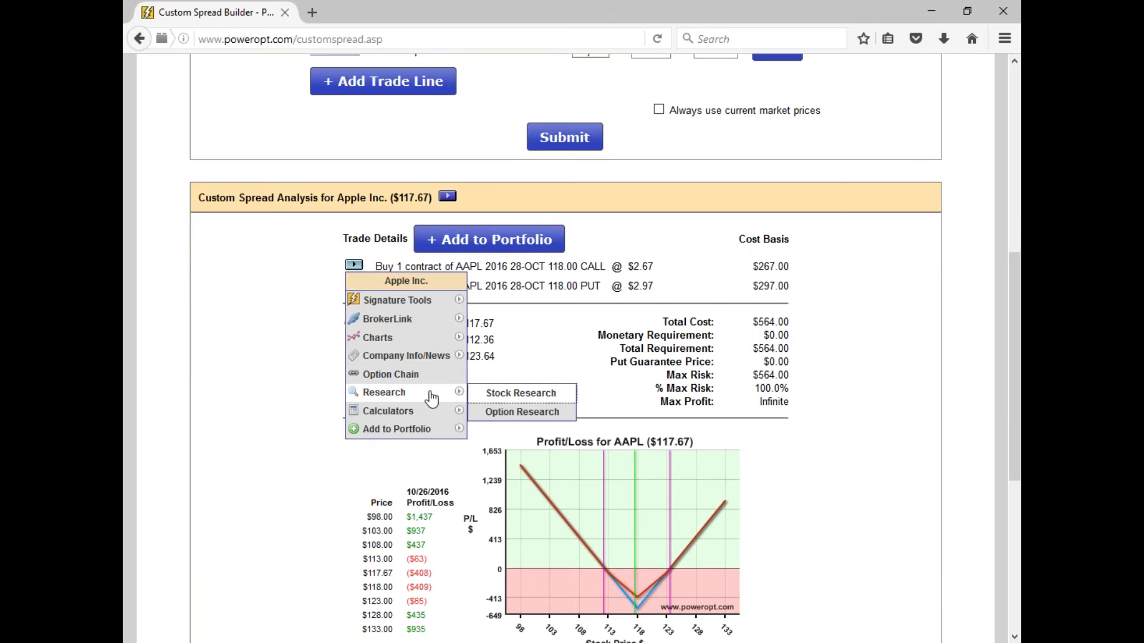
click(552, 414)
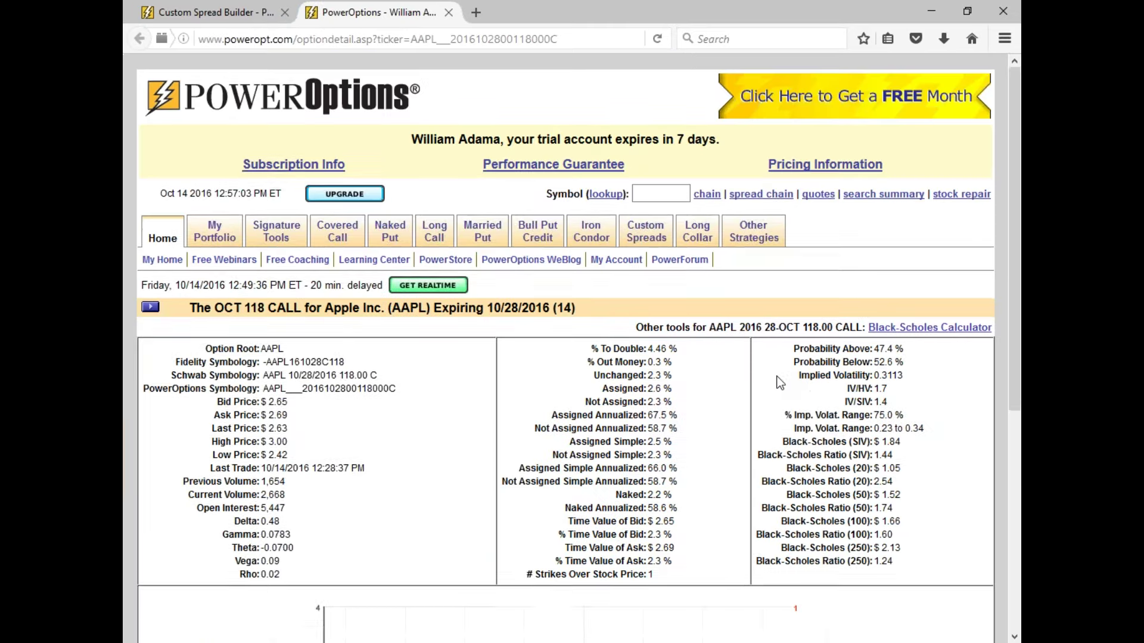
scroll(778, 382, down, 3)
scroll(778, 381, down, 1)
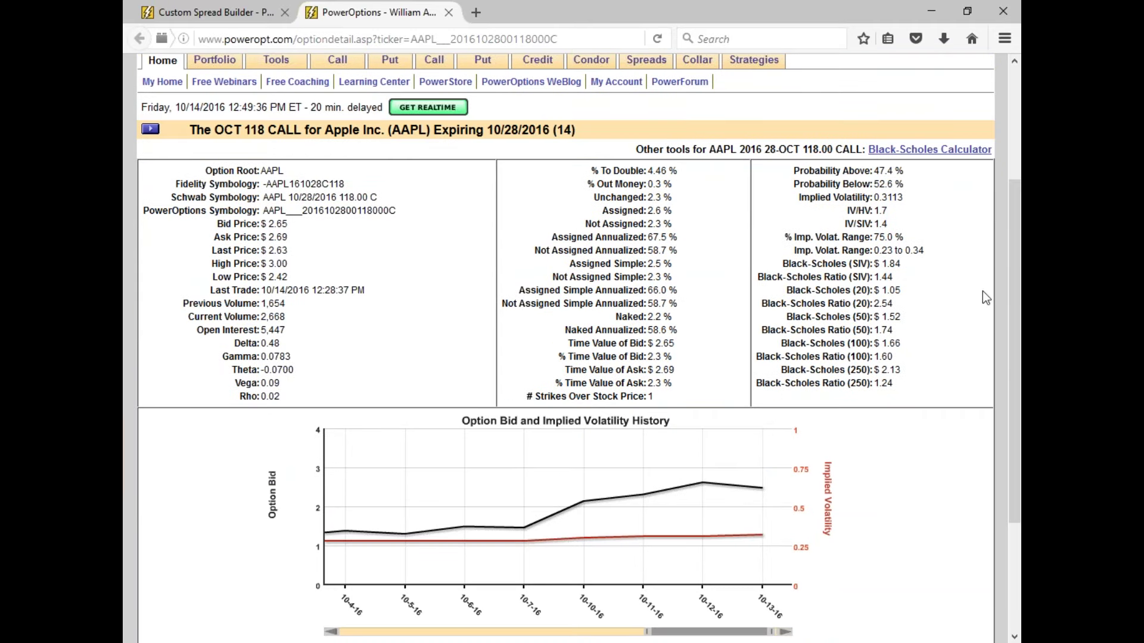
drag(1013, 196, 1012, 277)
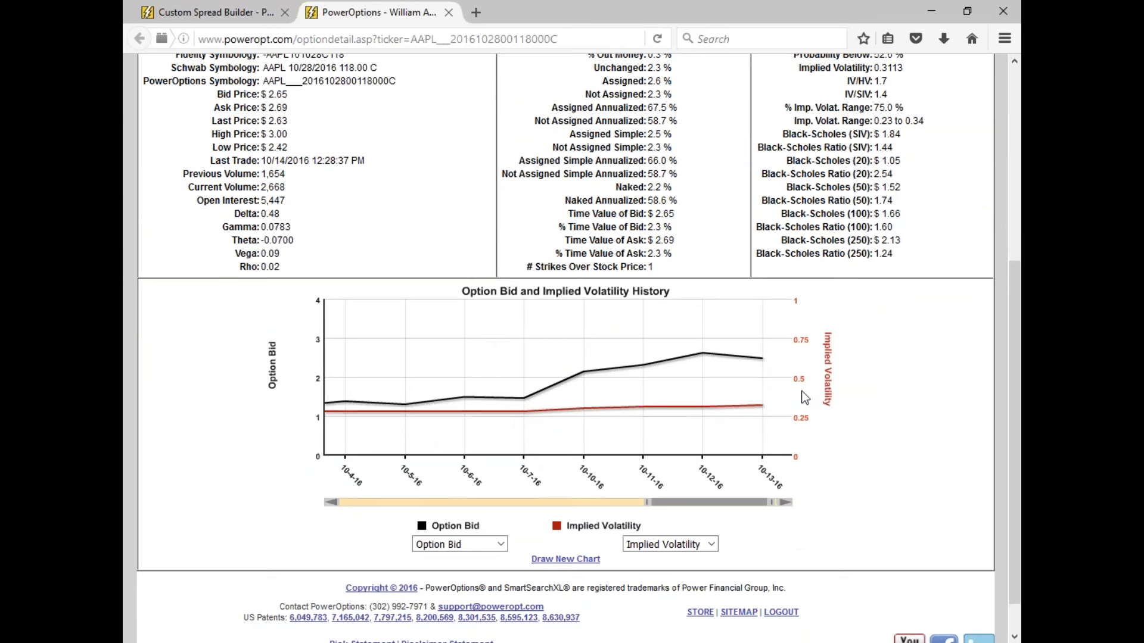
Expand the call's history chart to its full date range and compare implied volatility between the earliest and latest dates.
mouse_move(651, 412)
click(647, 504)
drag(647, 504, 314, 520)
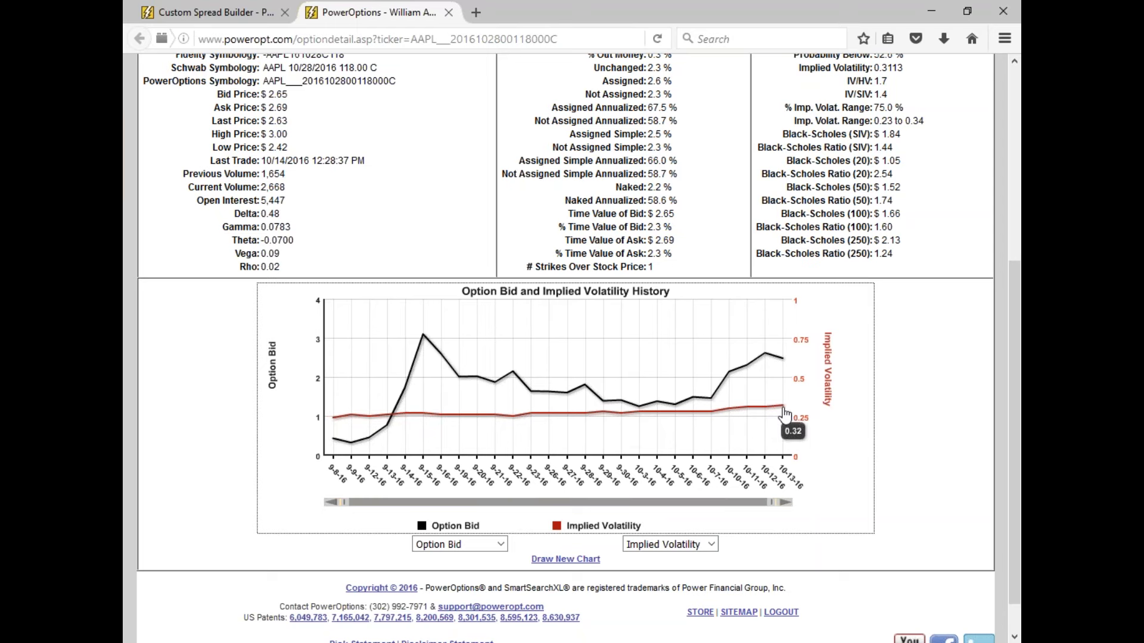
mouse_move(340, 430)
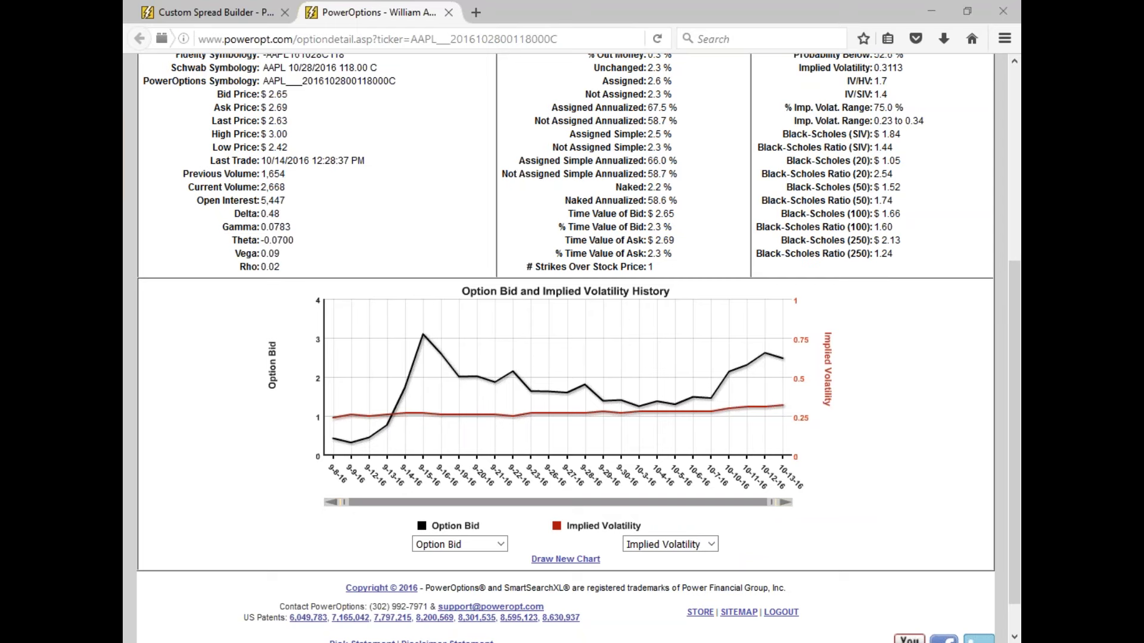
mouse_move(697, 407)
mouse_move(334, 419)
mouse_move(783, 415)
click(874, 395)
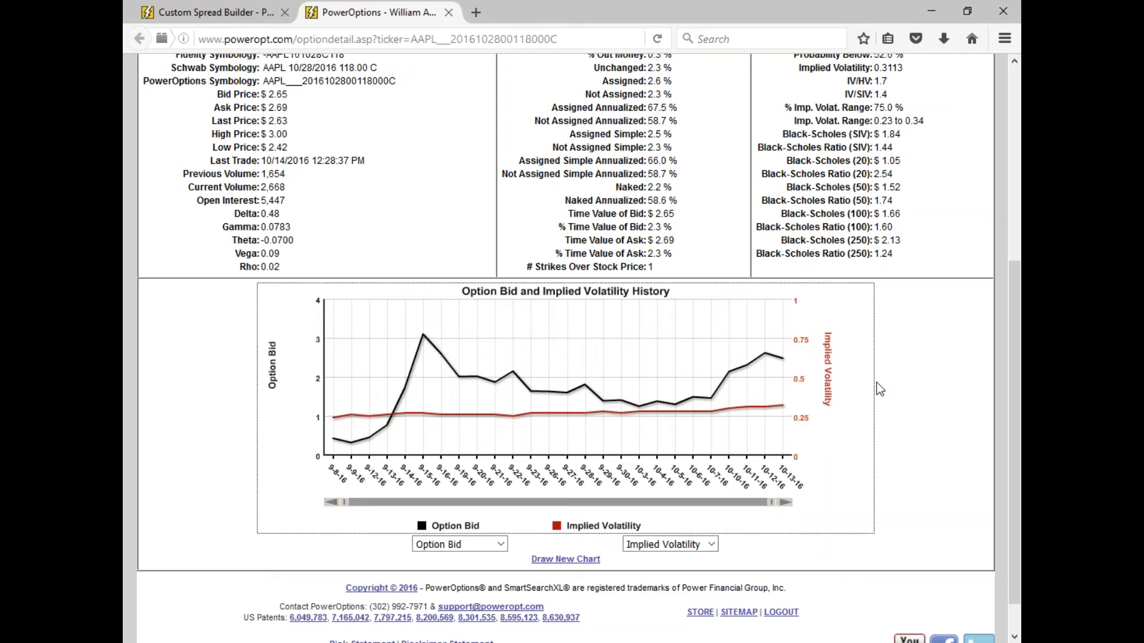
drag(1013, 411, 1006, 280)
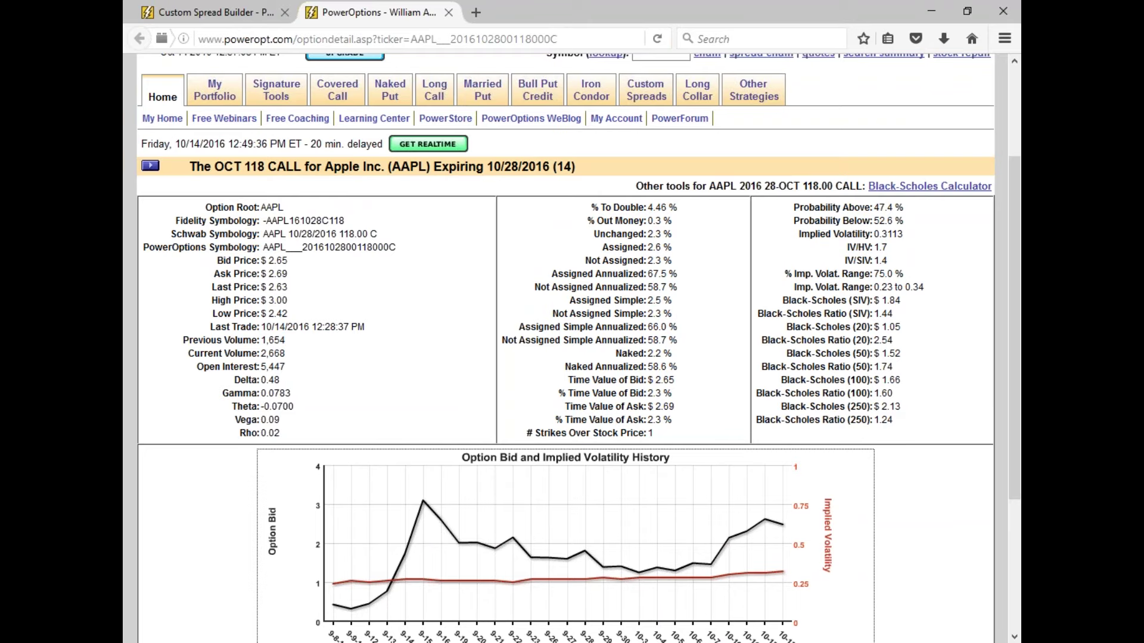
Return to the spread analysis and open the option research for the AAPL 28-OCT 118.00 put, showing its history chart.
click(208, 12)
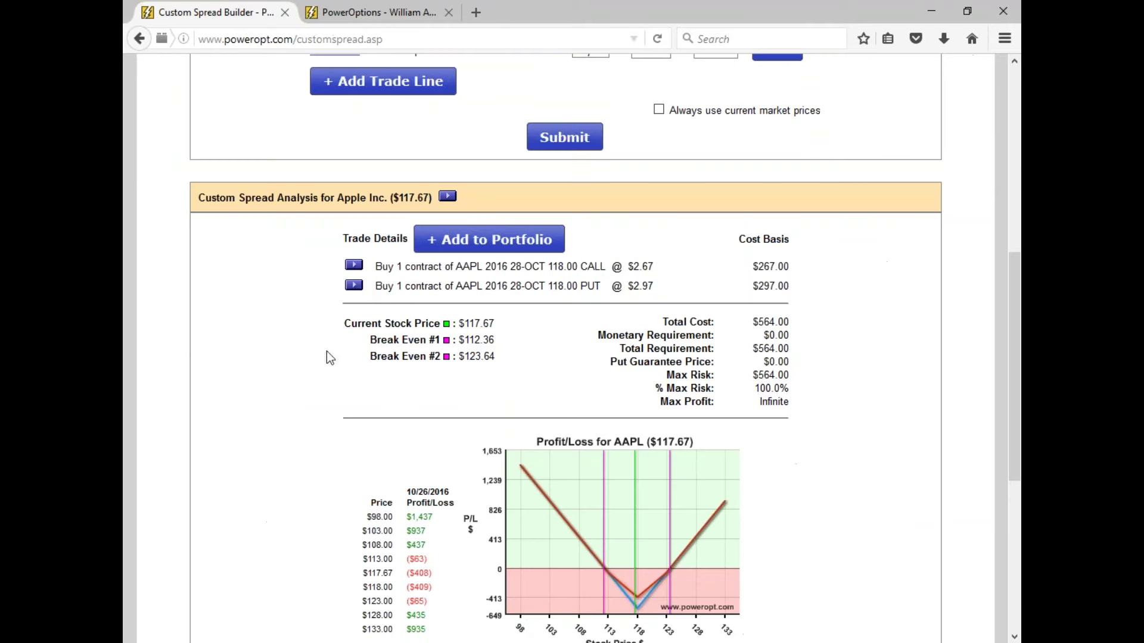
click(354, 285)
mouse_move(395, 413)
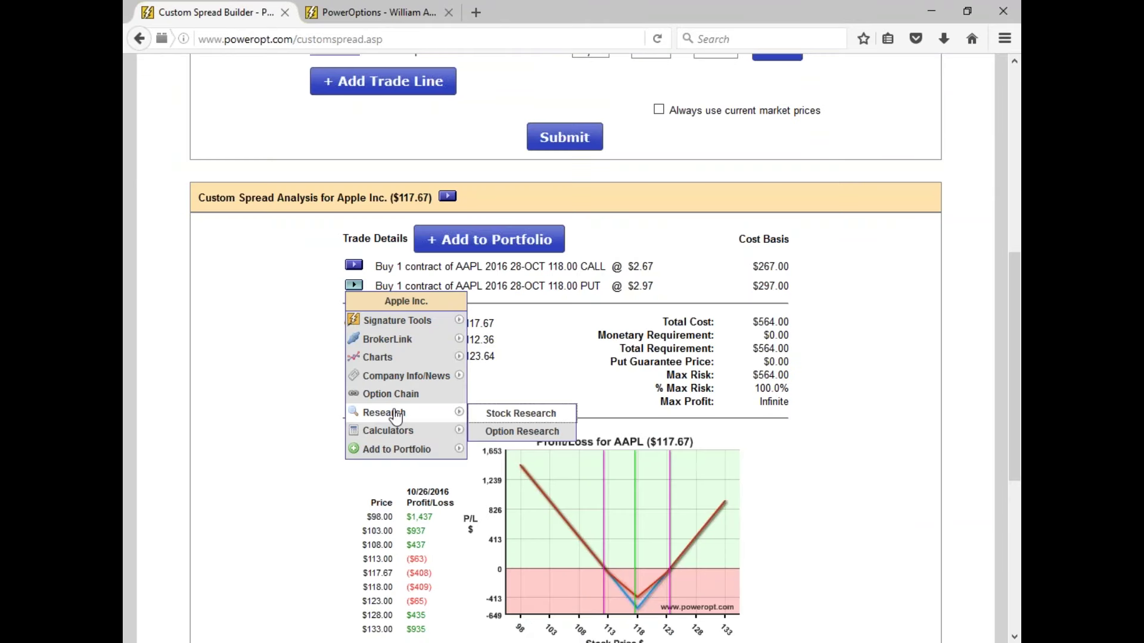
click(504, 433)
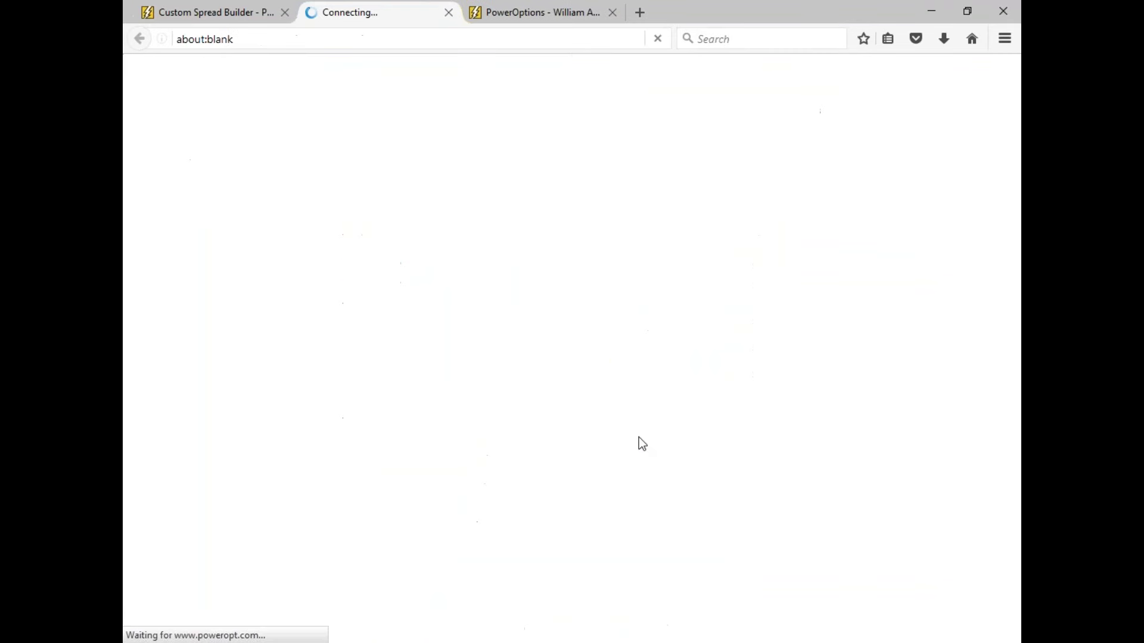
scroll(640, 447, down, 6)
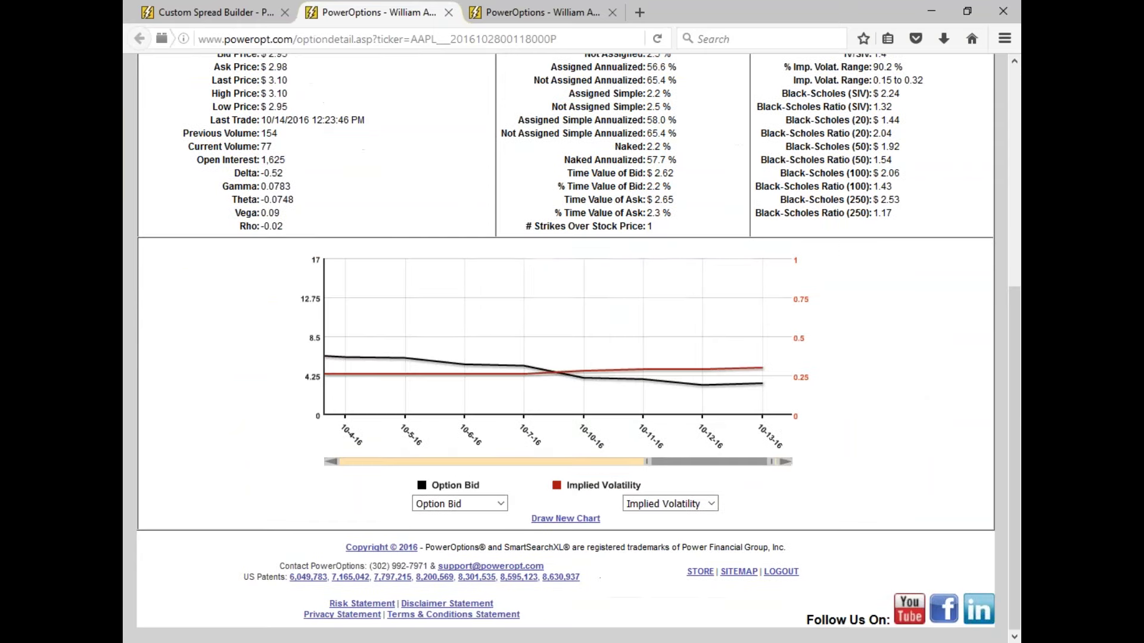
Expand the put's history chart to its full date range and examine its implied volatility trend and option details.
drag(643, 465, 310, 470)
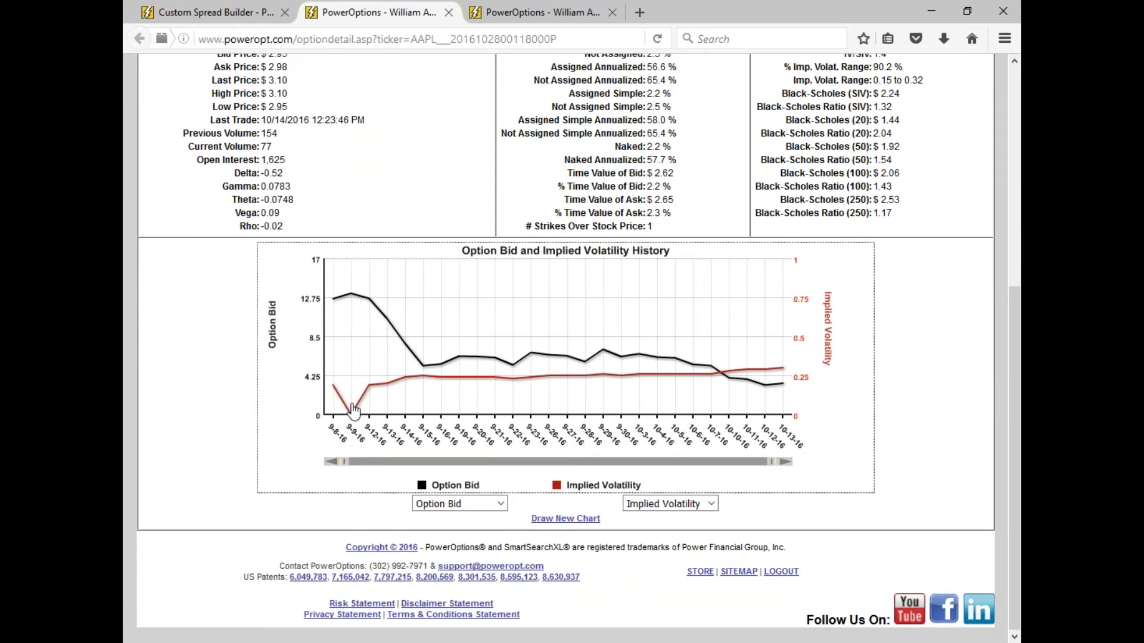
mouse_move(336, 387)
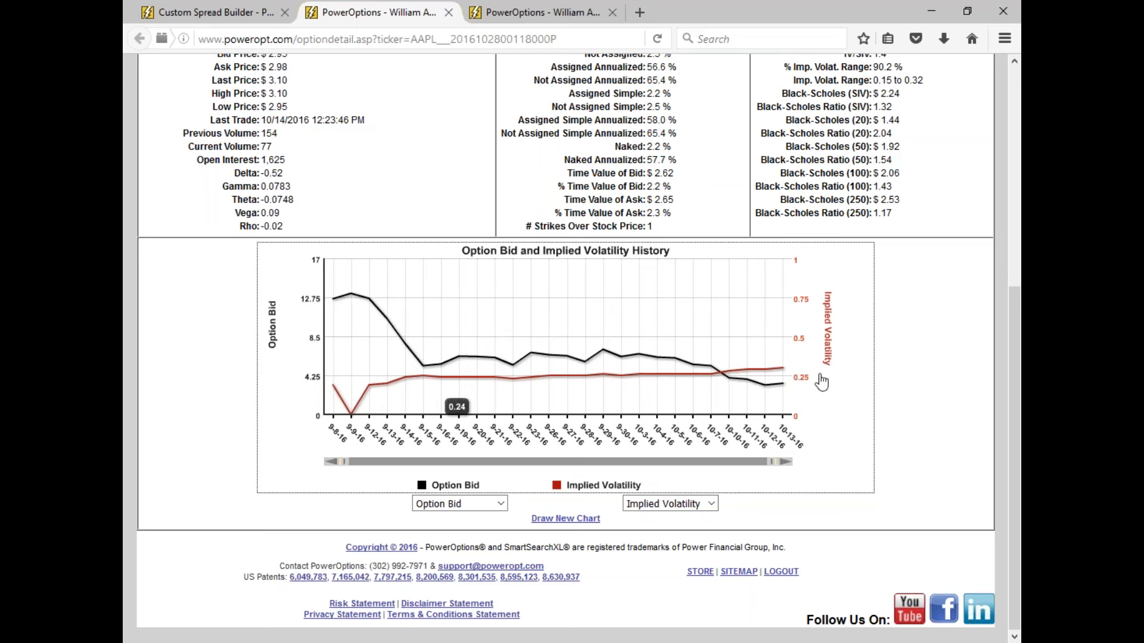
scroll(939, 413, up, 5)
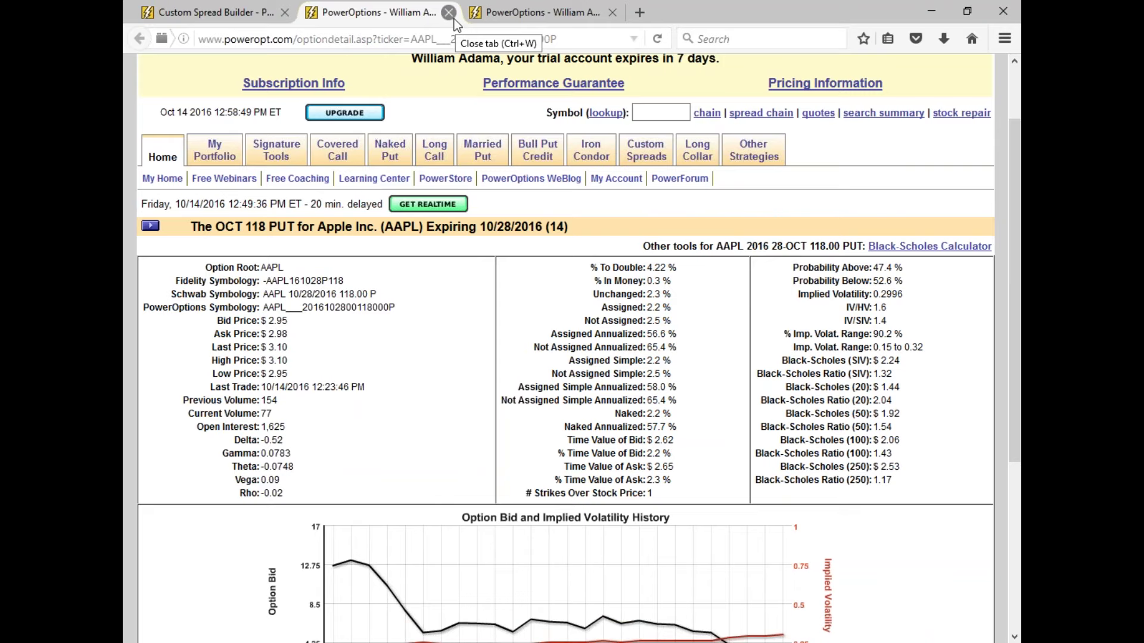
scroll(566, 358, down, 5)
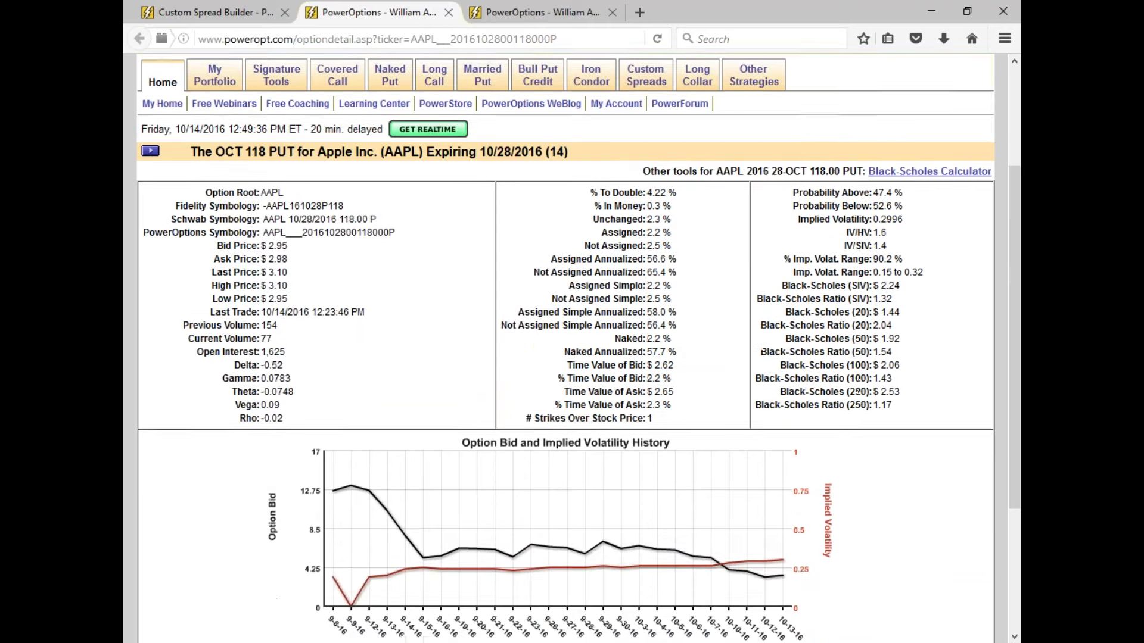
scroll(450, 526, down, 1)
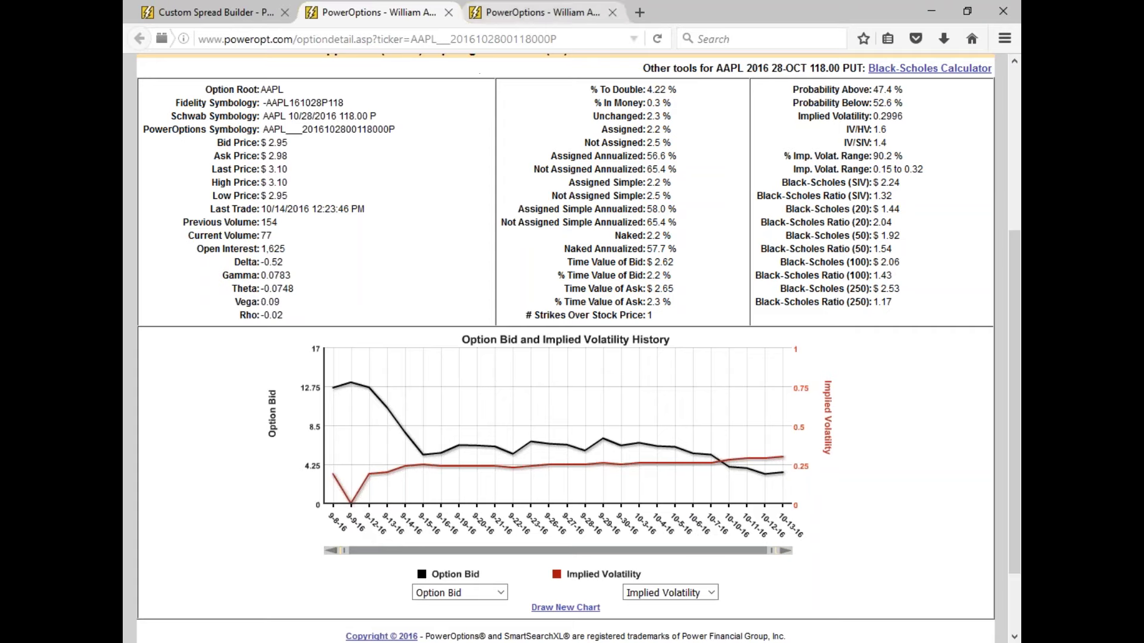
Close both option research pages and go back to the AAPL straddle in the Custom Spread Builder.
click(611, 13)
click(449, 12)
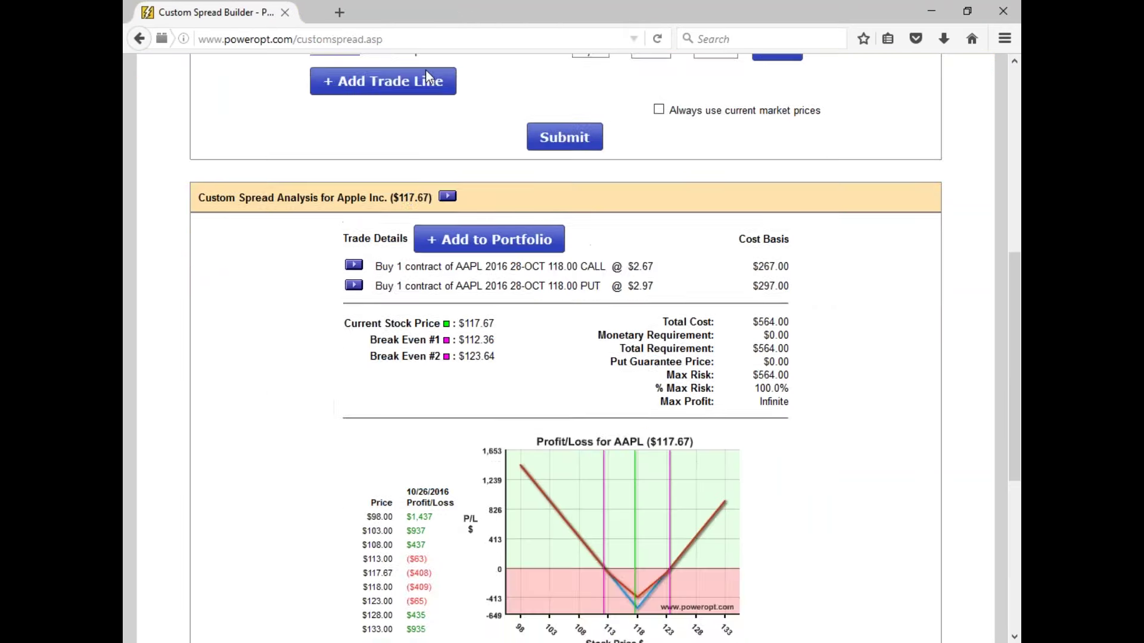
scroll(367, 177, up, 3)
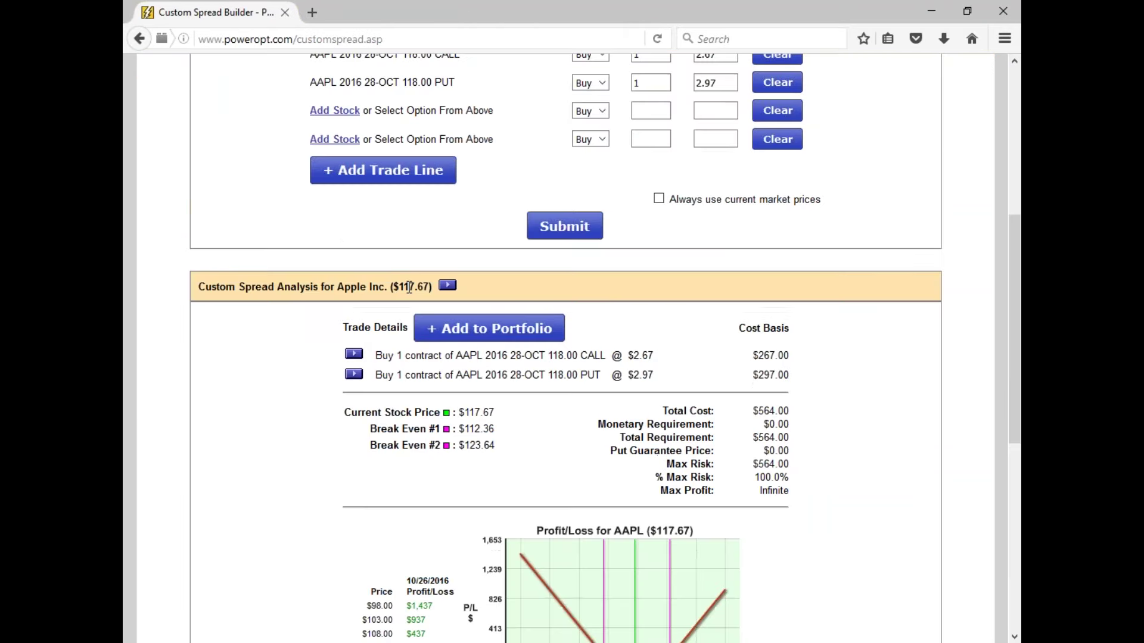
Open the AAPL option chain from the stock's actions in the custom spread analysis.
scroll(530, 266, up, 9)
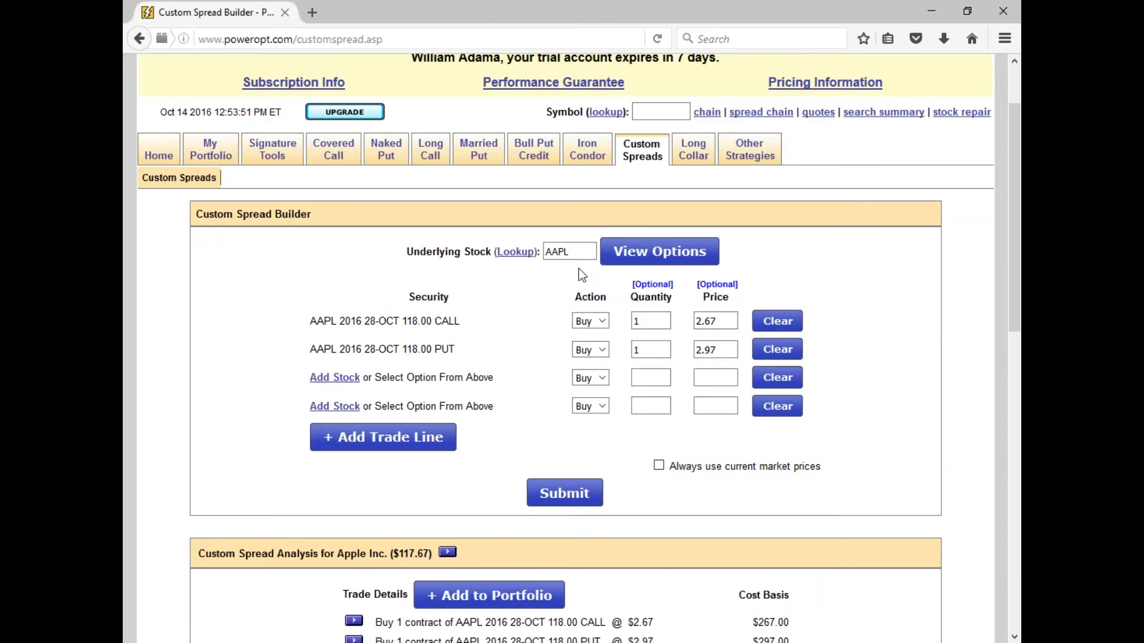
scroll(449, 374, down, 6)
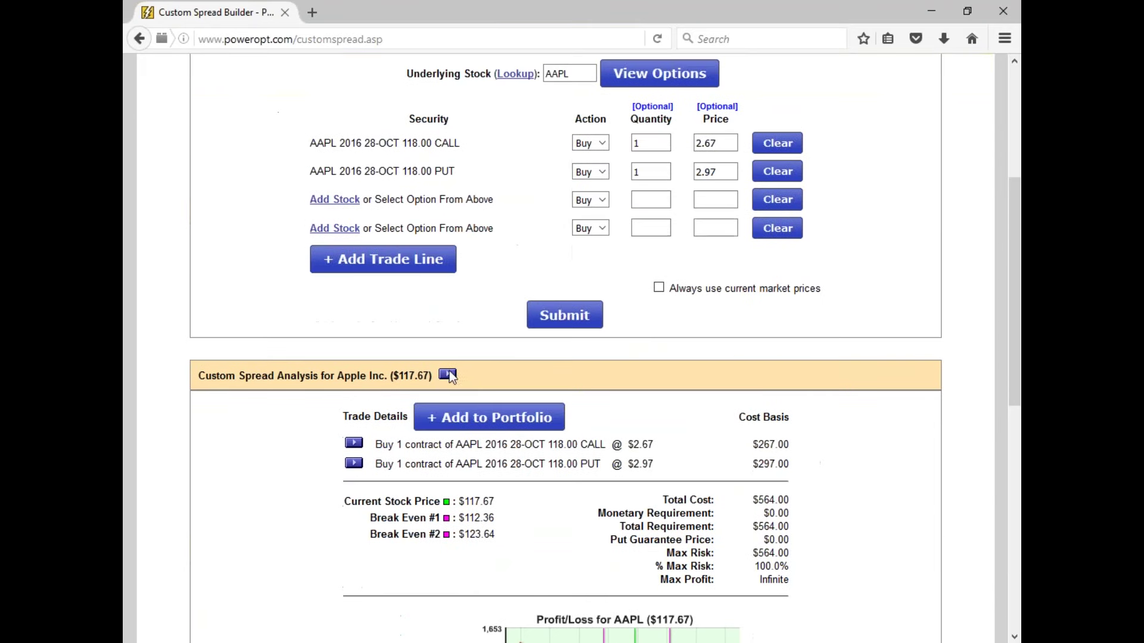
click(448, 374)
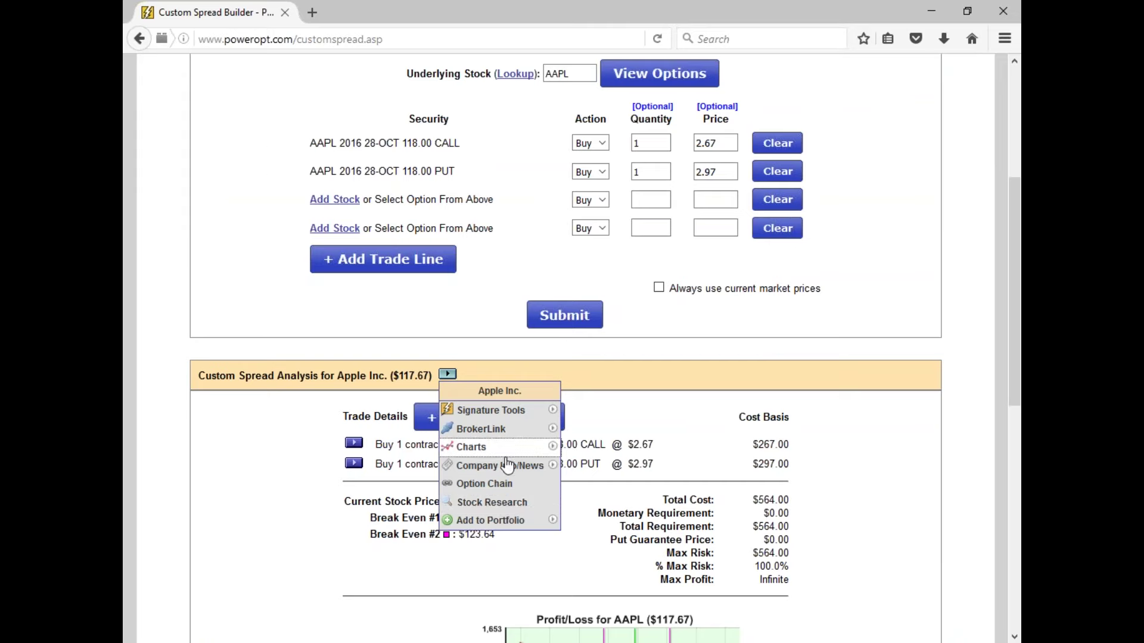
click(495, 483)
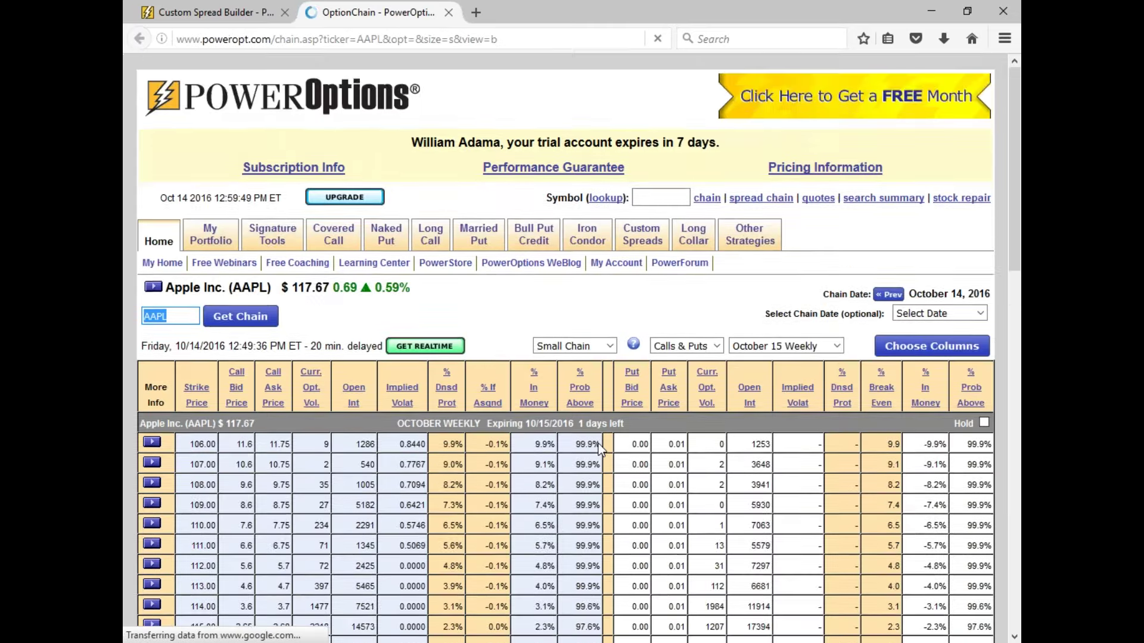
Load the historical AAPL option chain for September 12, 2016.
scroll(602, 450, down, 3)
click(953, 134)
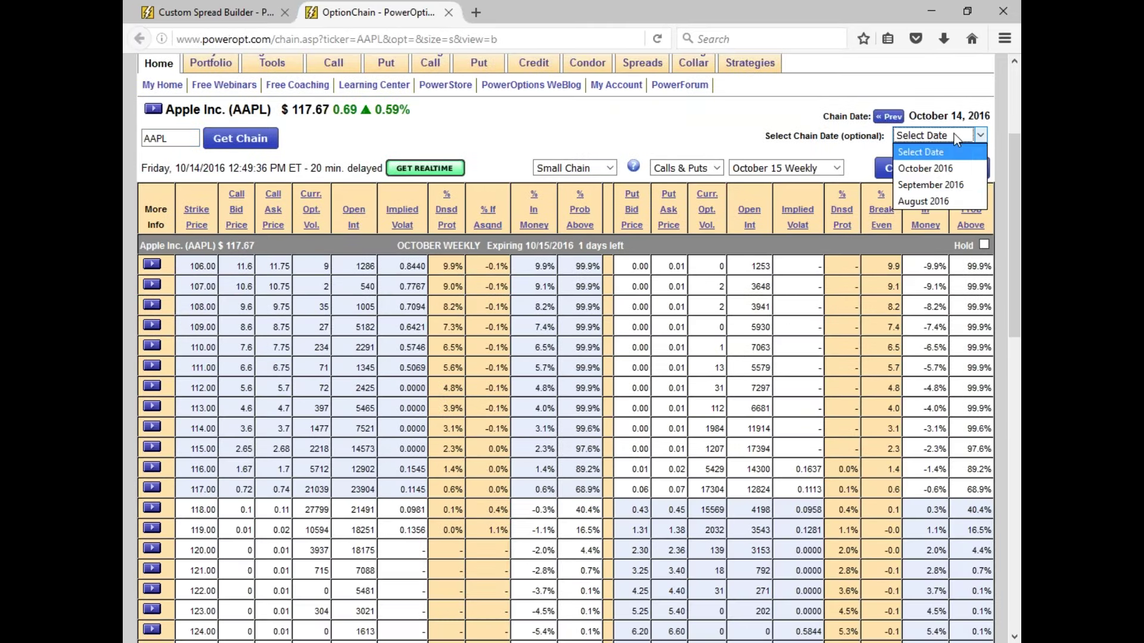
click(939, 185)
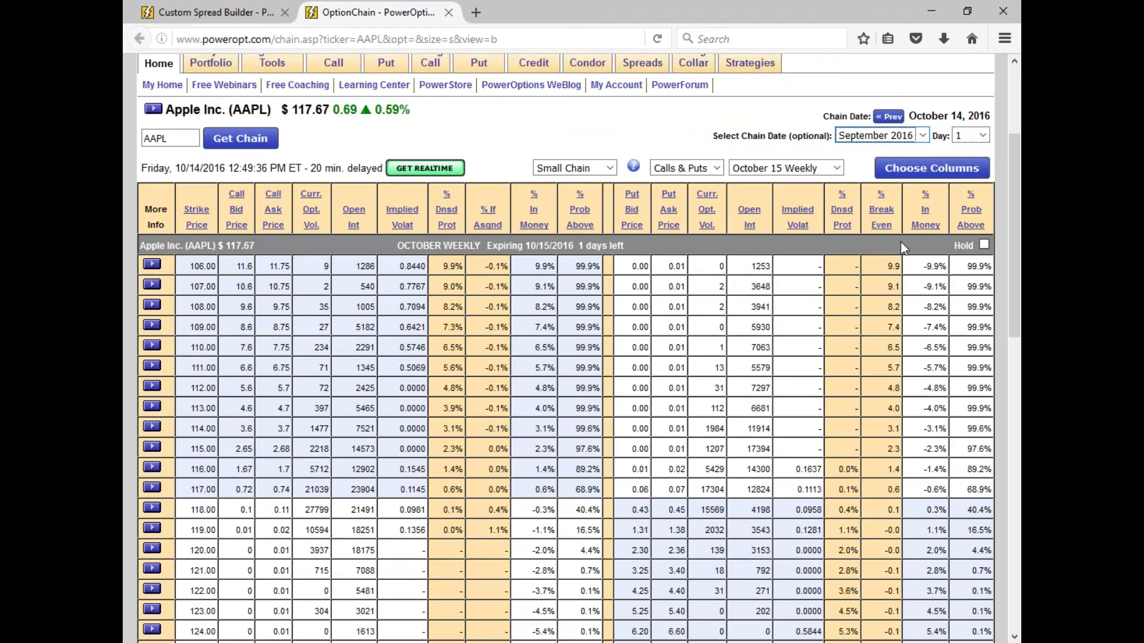
click(980, 137)
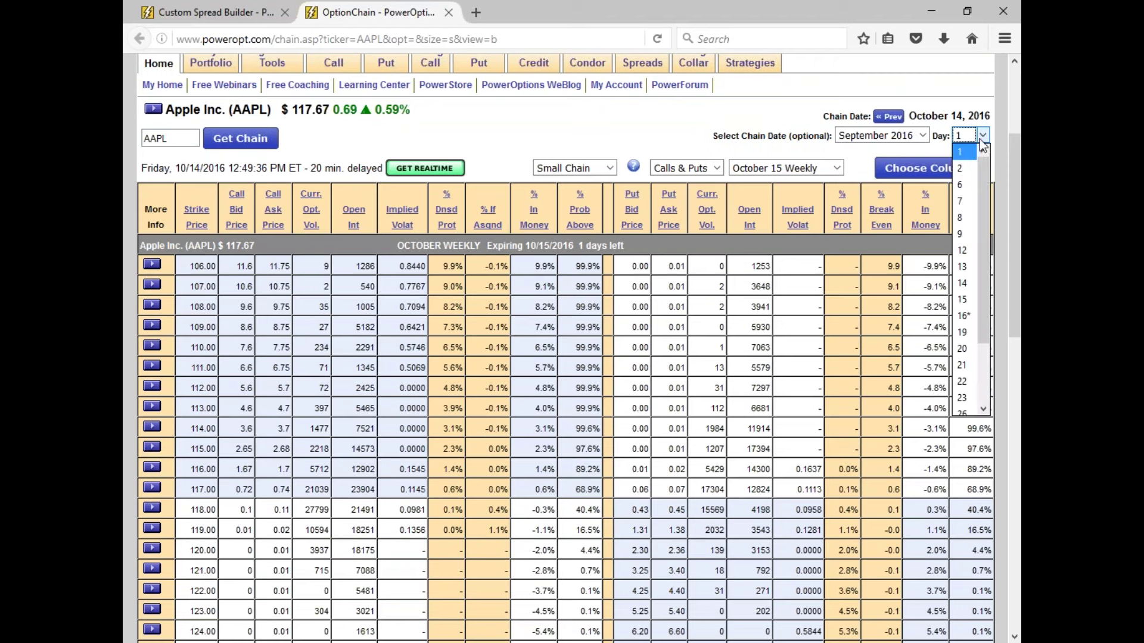
click(964, 251)
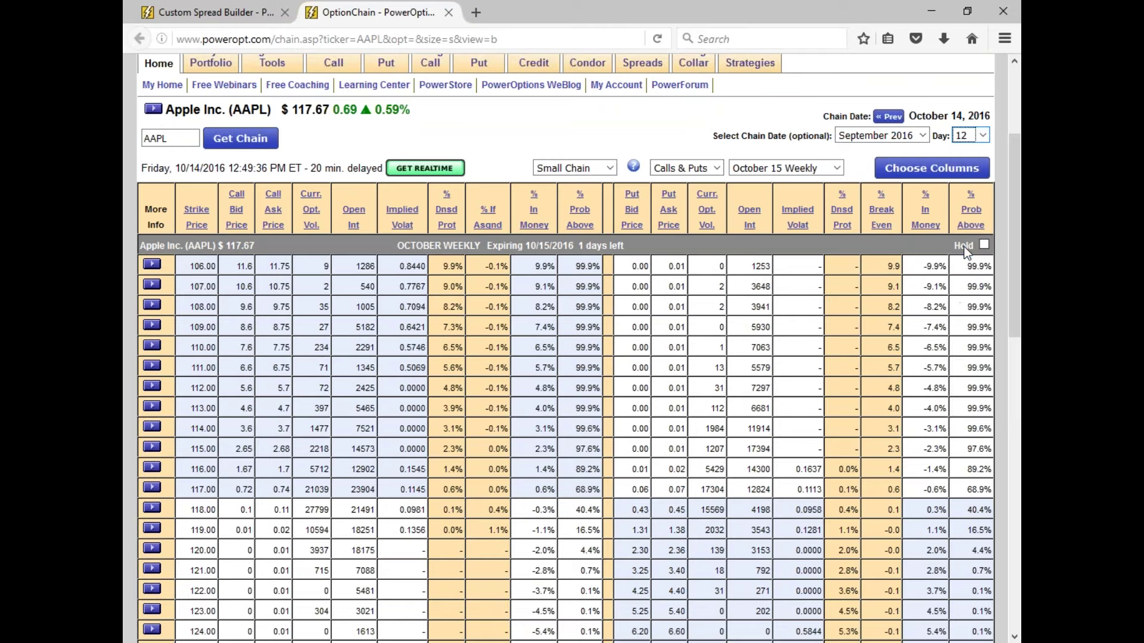
click(257, 134)
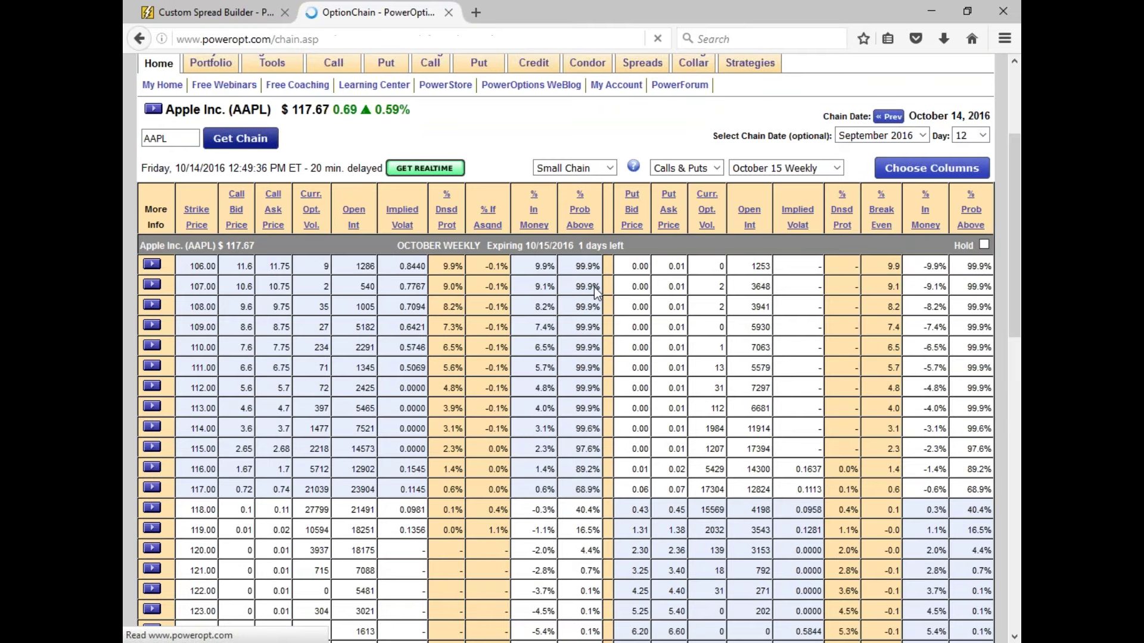
scroll(595, 287, down, 2)
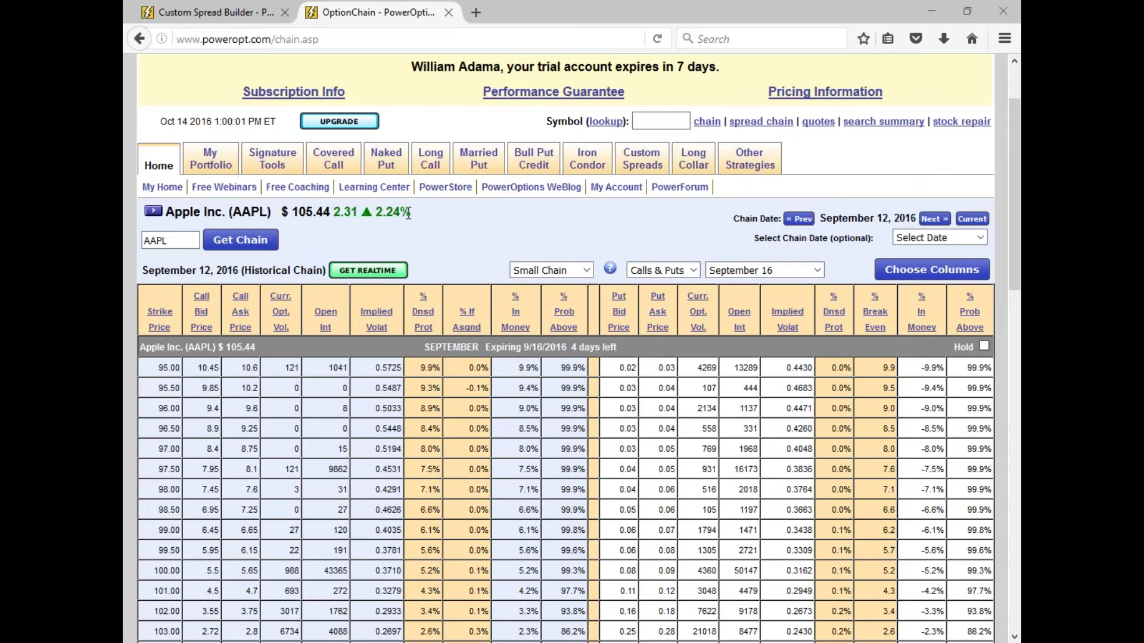
Show the October 28 Weekly expiration in the September 12 chain and check its days left to expiry.
scroll(409, 213, down, 2)
scroll(452, 178, up, 2)
click(784, 268)
click(783, 381)
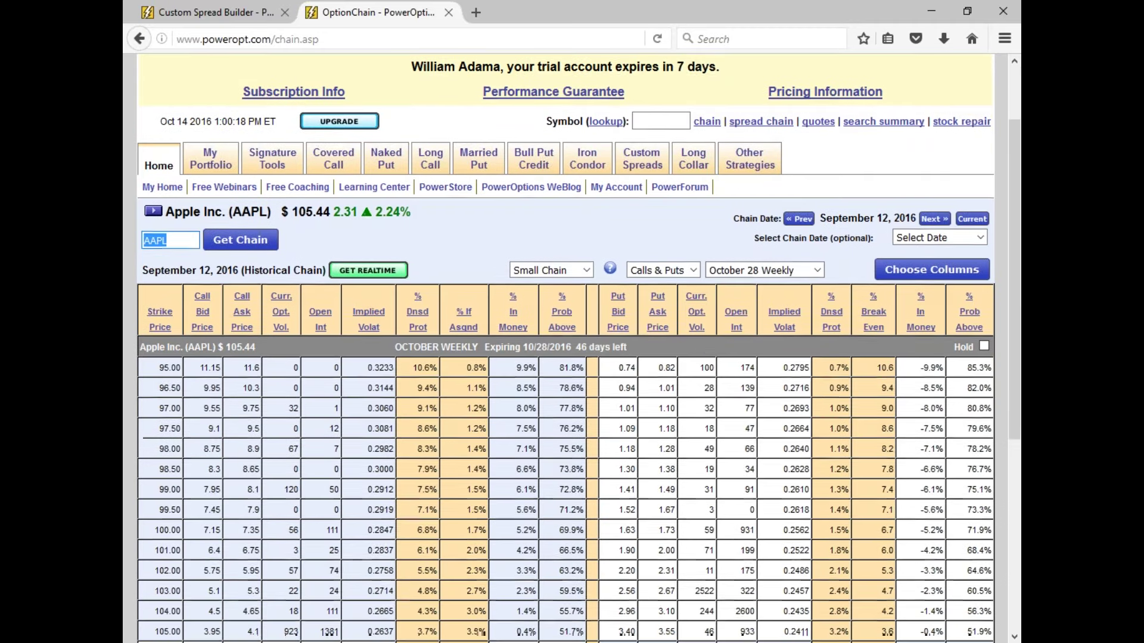
drag(567, 347, 627, 347)
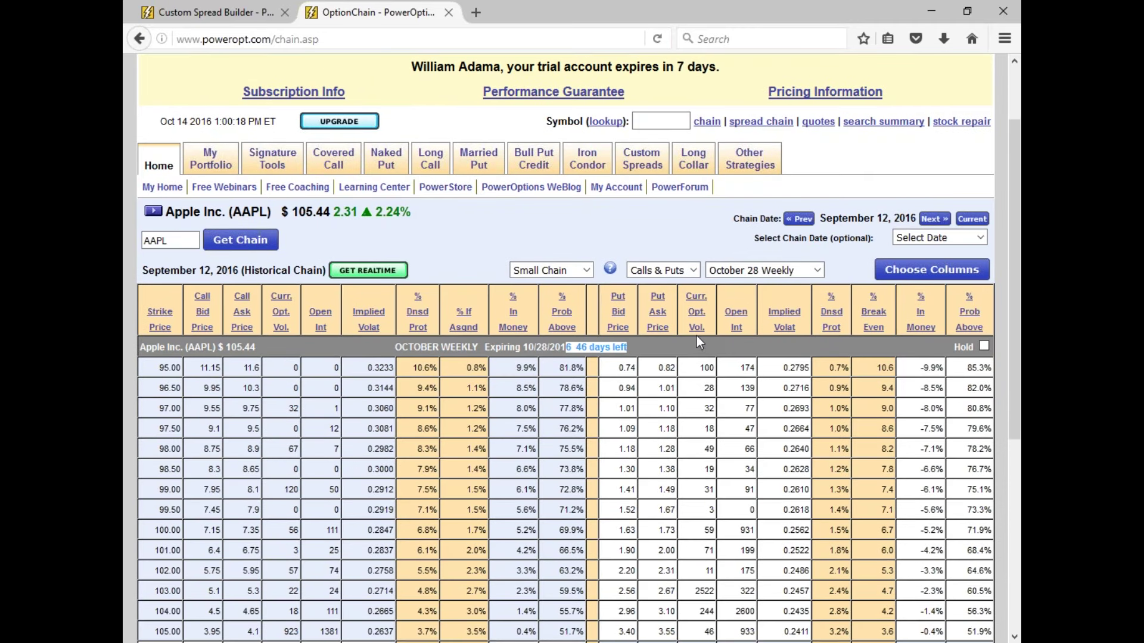
click(696, 327)
Examine the implied volatility of the at-the-money 105.00 call and put in the September 12 chain.
scroll(635, 371, down, 3)
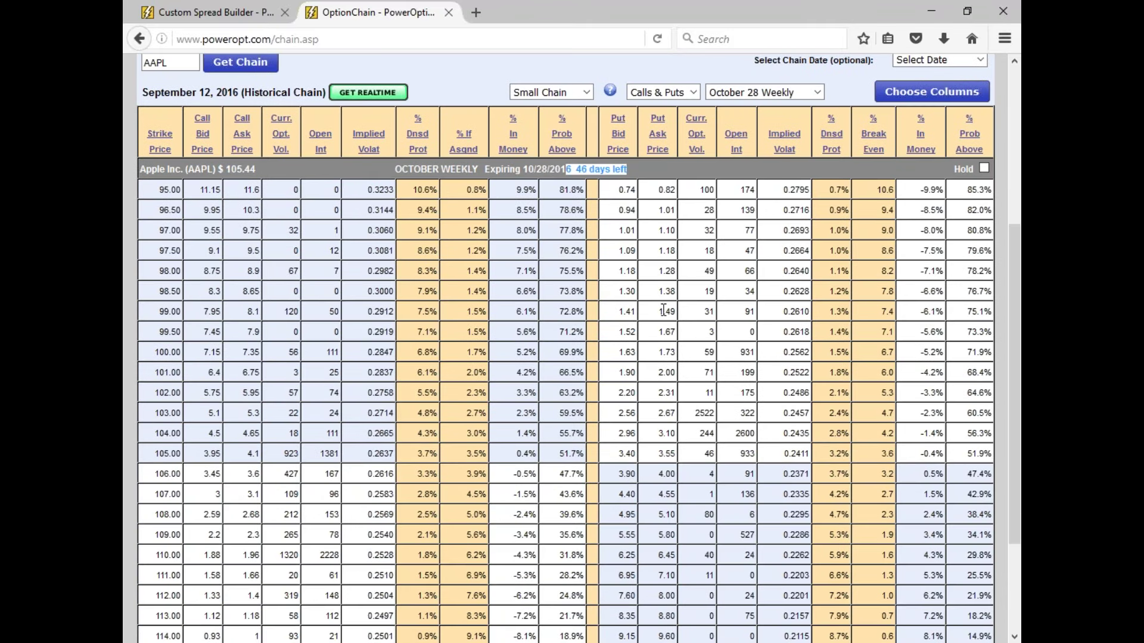
scroll(598, 276, up, 2)
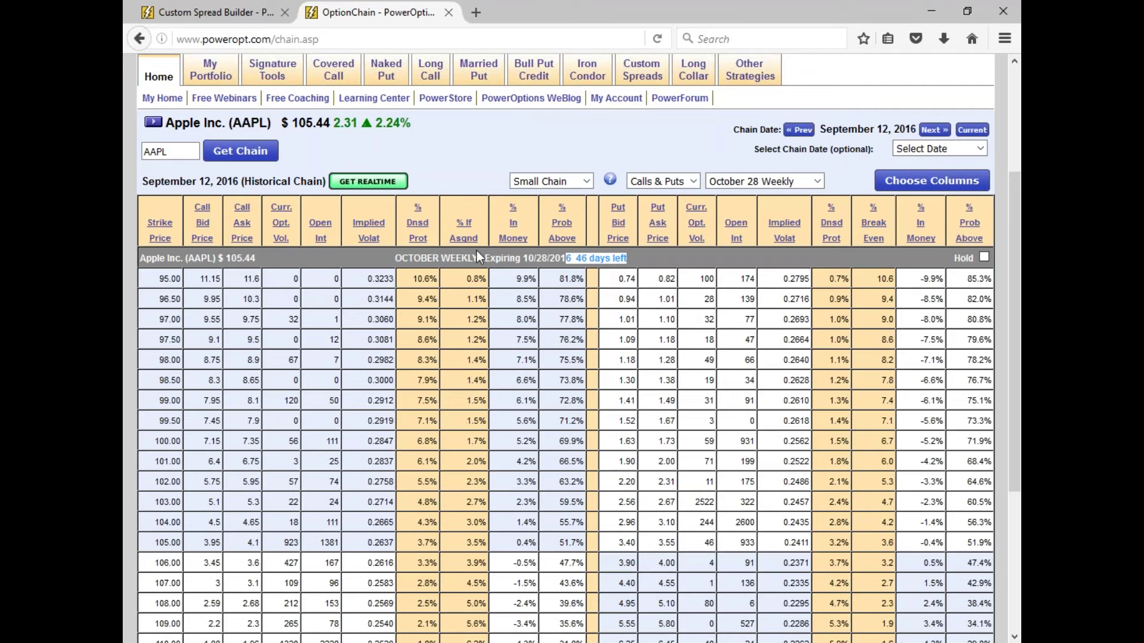
scroll(602, 252, down, 4)
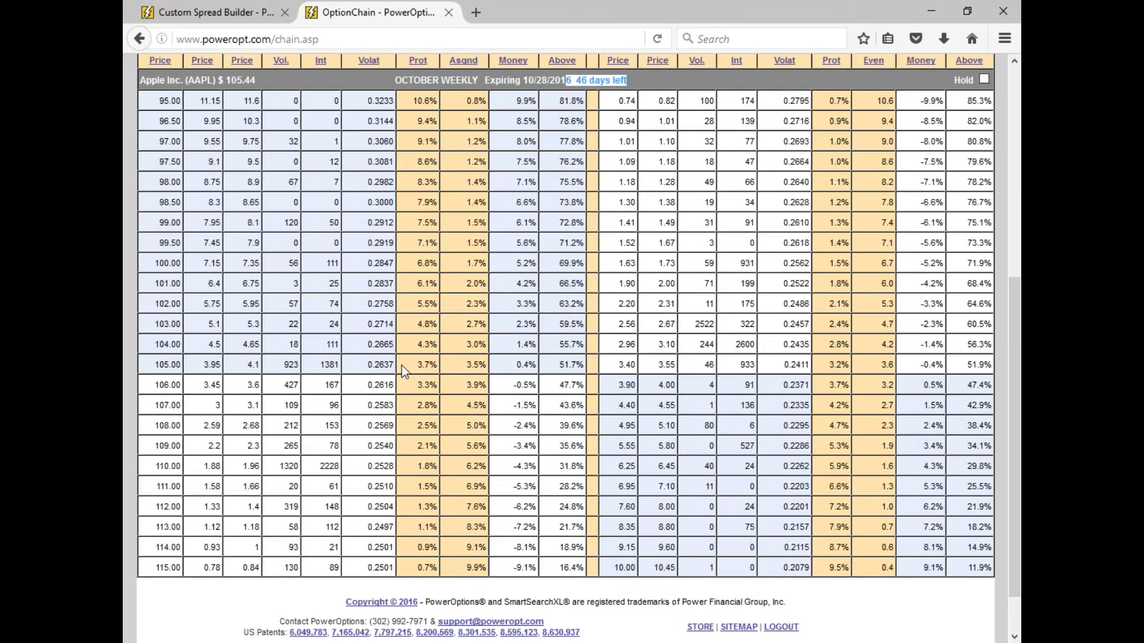
drag(374, 366, 402, 370)
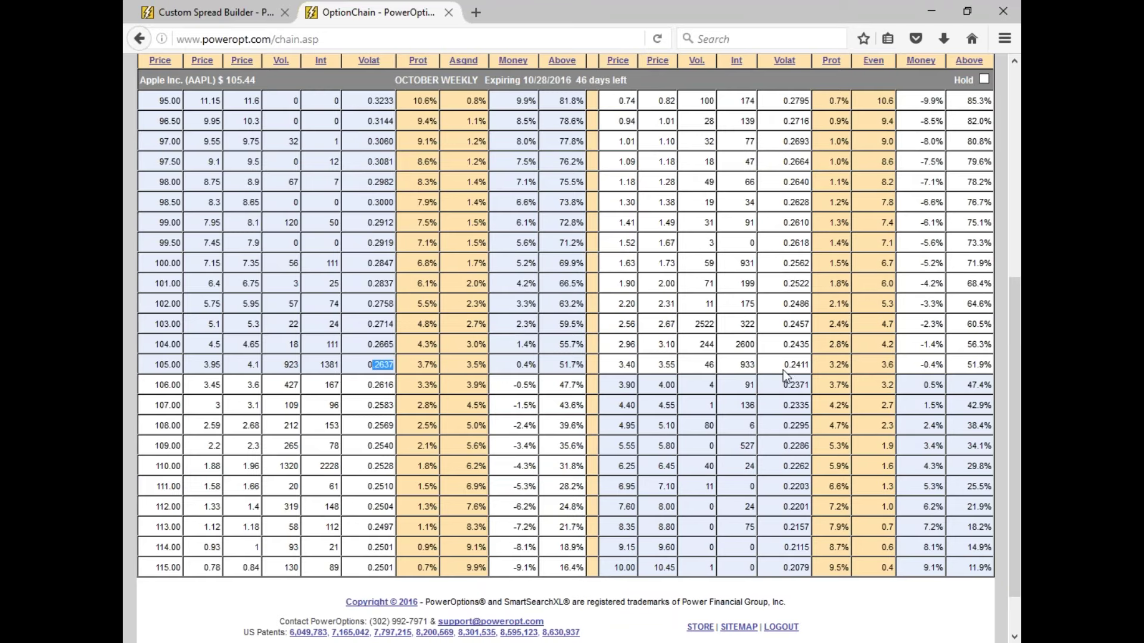
click(767, 367)
scroll(768, 367, up, 4)
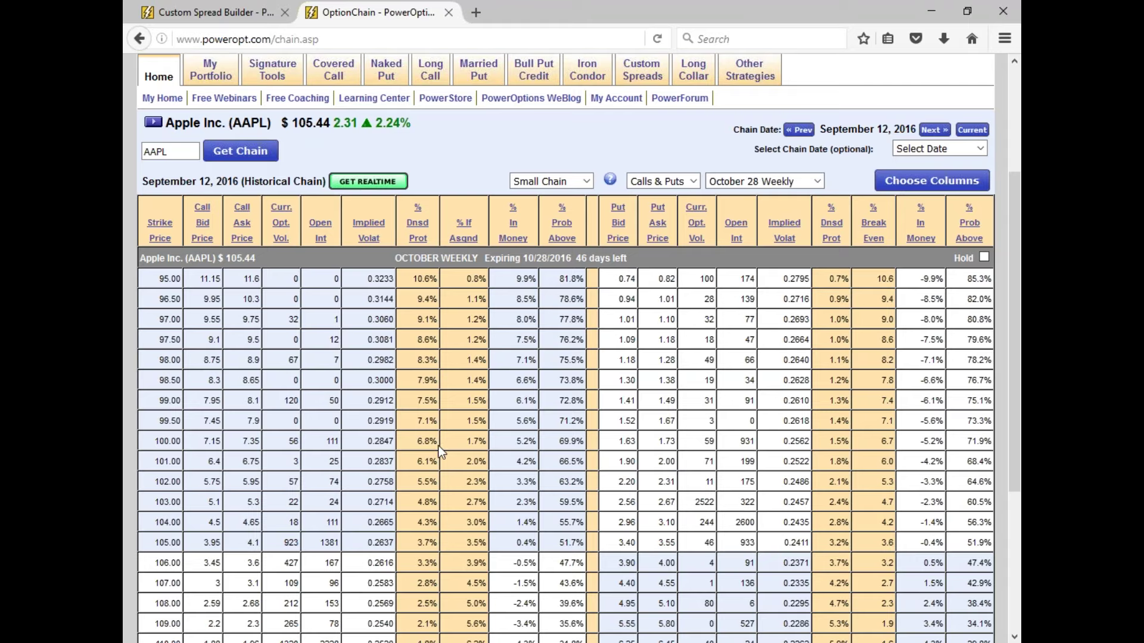
scroll(416, 489, down, 3)
scroll(537, 382, down, 3)
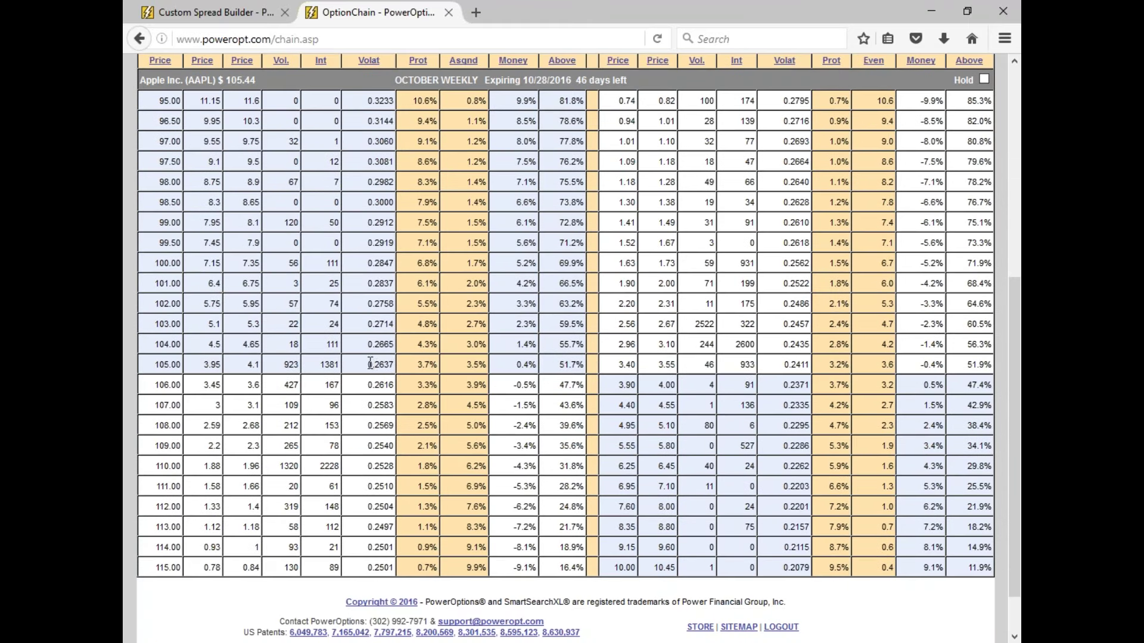
drag(367, 365, 394, 365)
scroll(462, 343, up, 3)
Load the historical AAPL option chain for September 19, 2016.
click(790, 95)
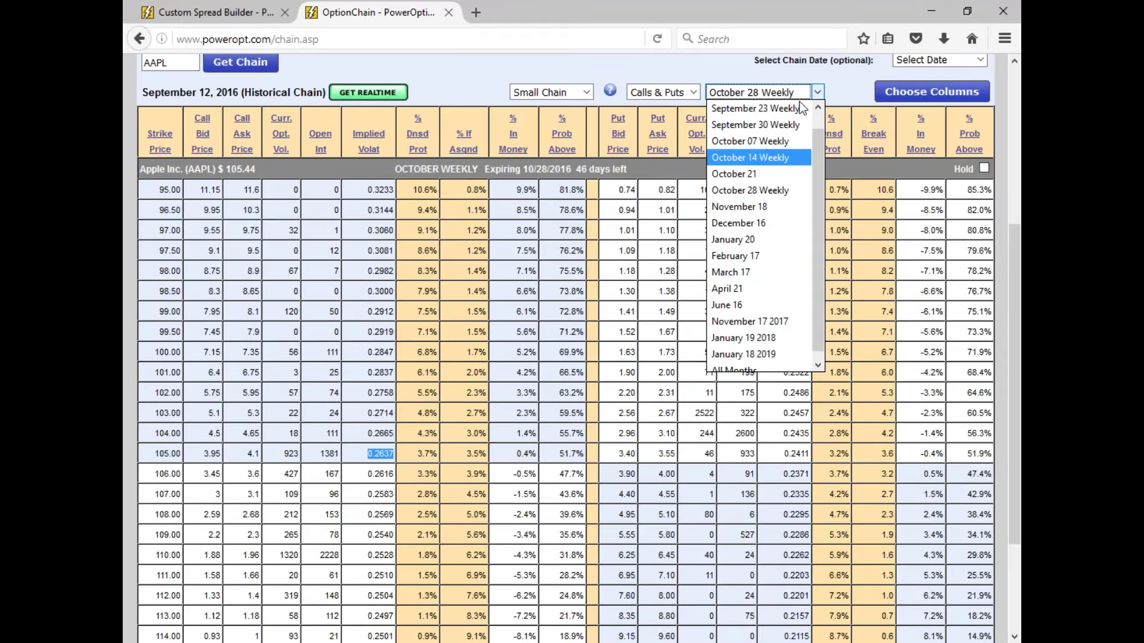
click(835, 87)
scroll(853, 156, up, 3)
click(962, 148)
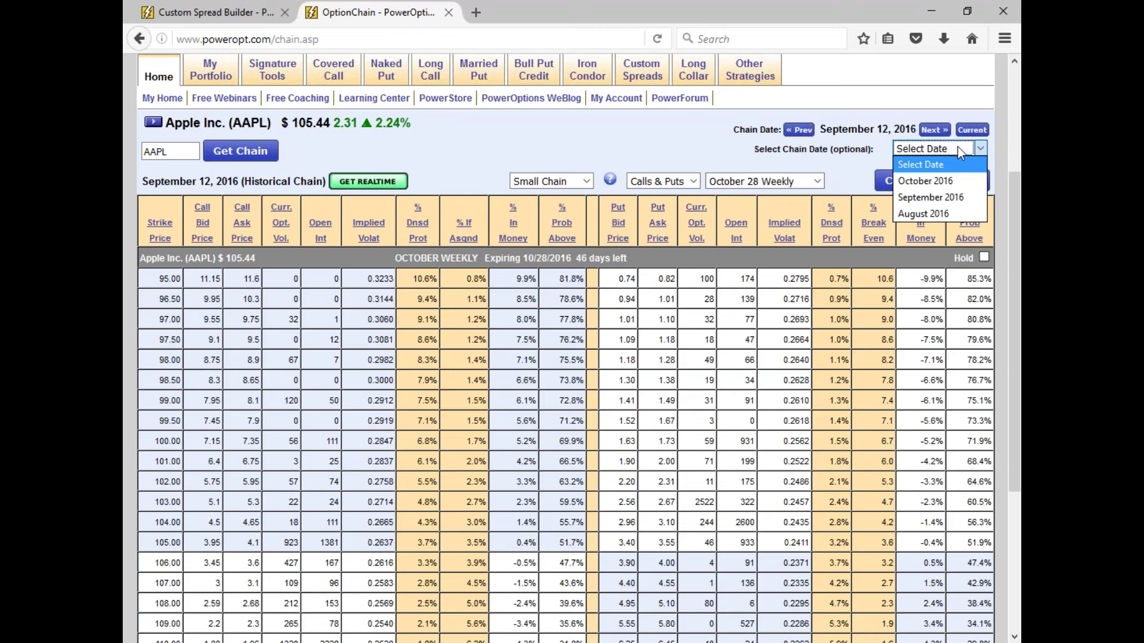
click(939, 195)
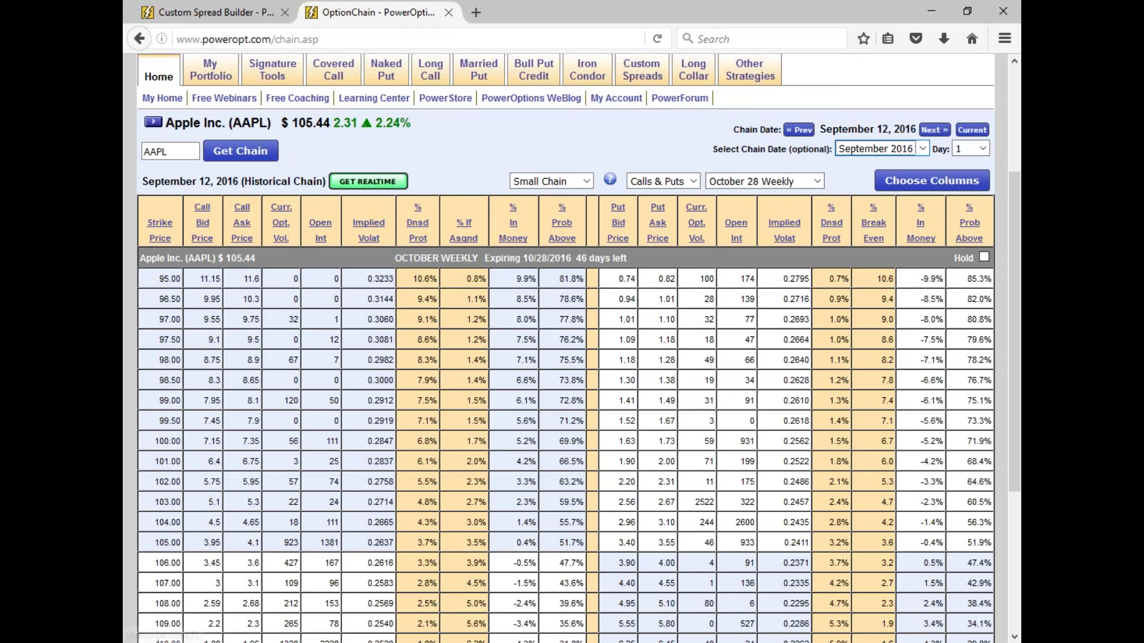
click(972, 149)
click(965, 345)
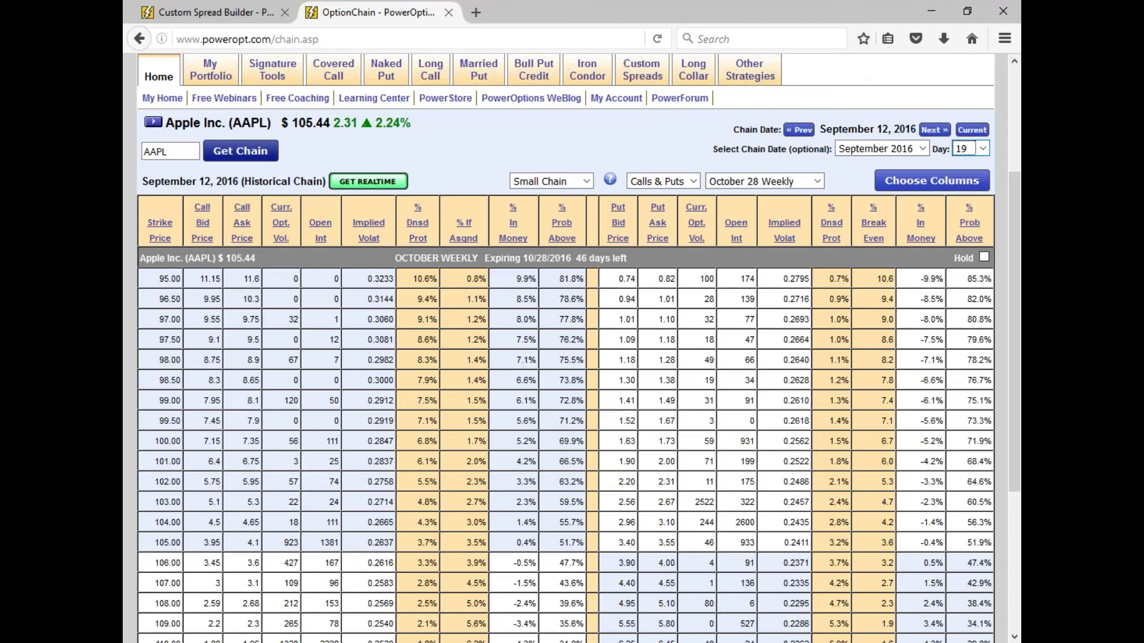
click(240, 151)
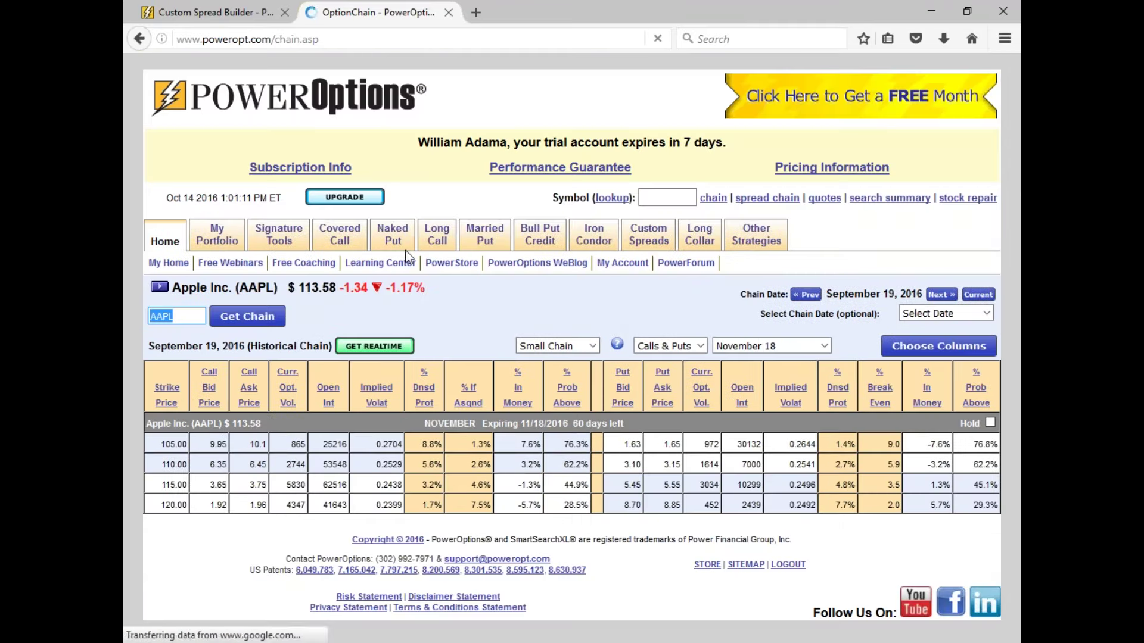
Show the October 28 Weekly expiration in the September 19 chain and check the stock price and near-the-money implied volatility.
click(785, 347)
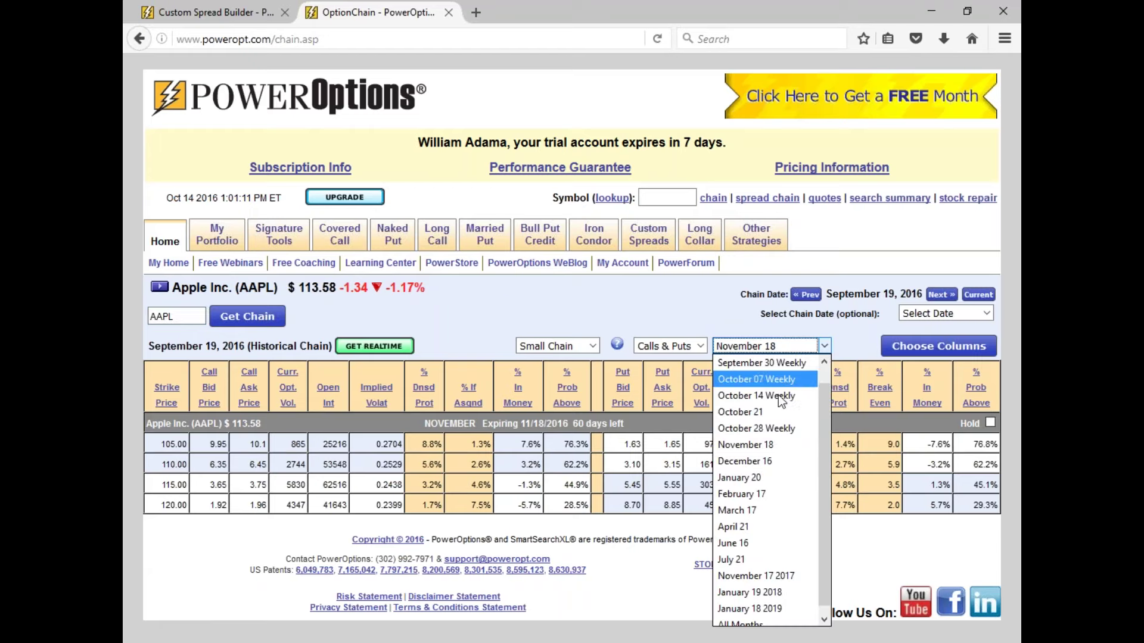
click(775, 429)
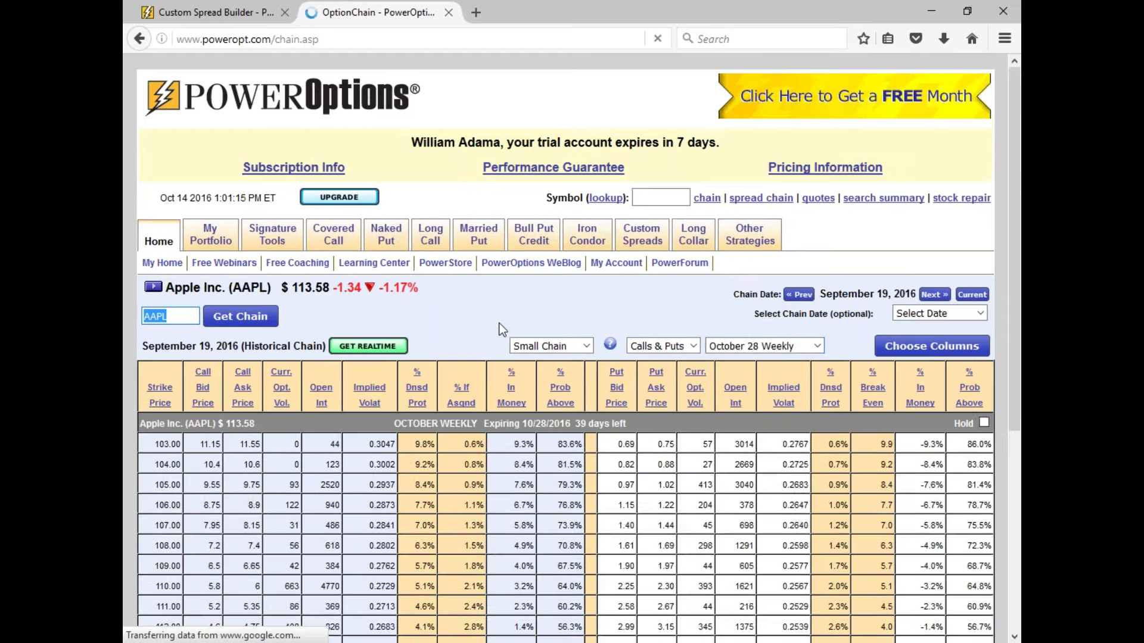
scroll(501, 329, down, 5)
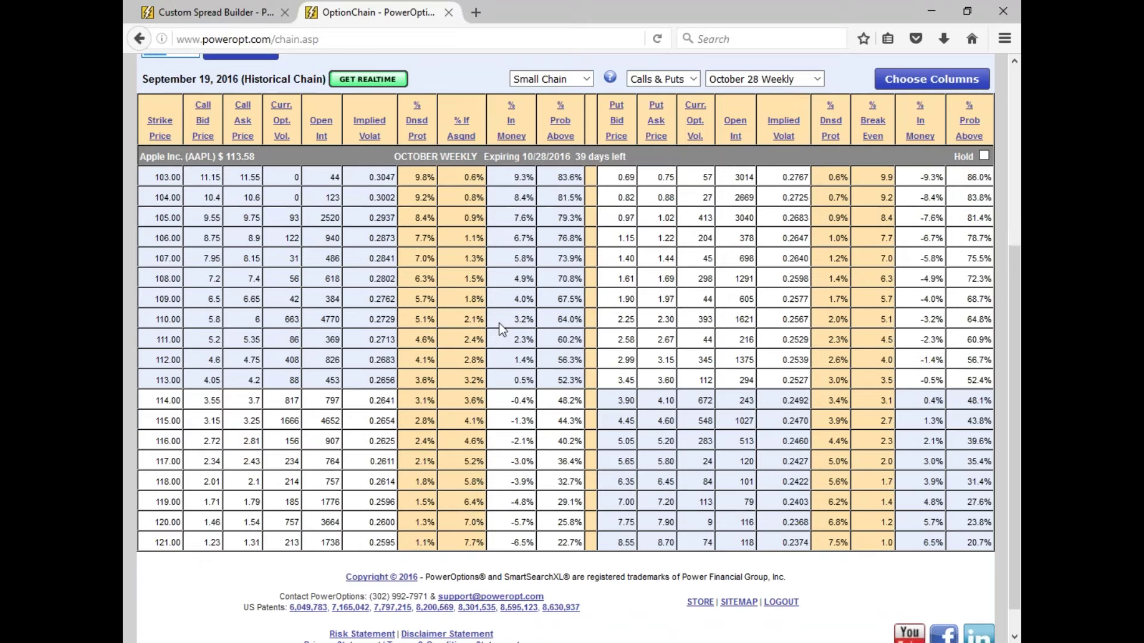
scroll(365, 366, up, 2)
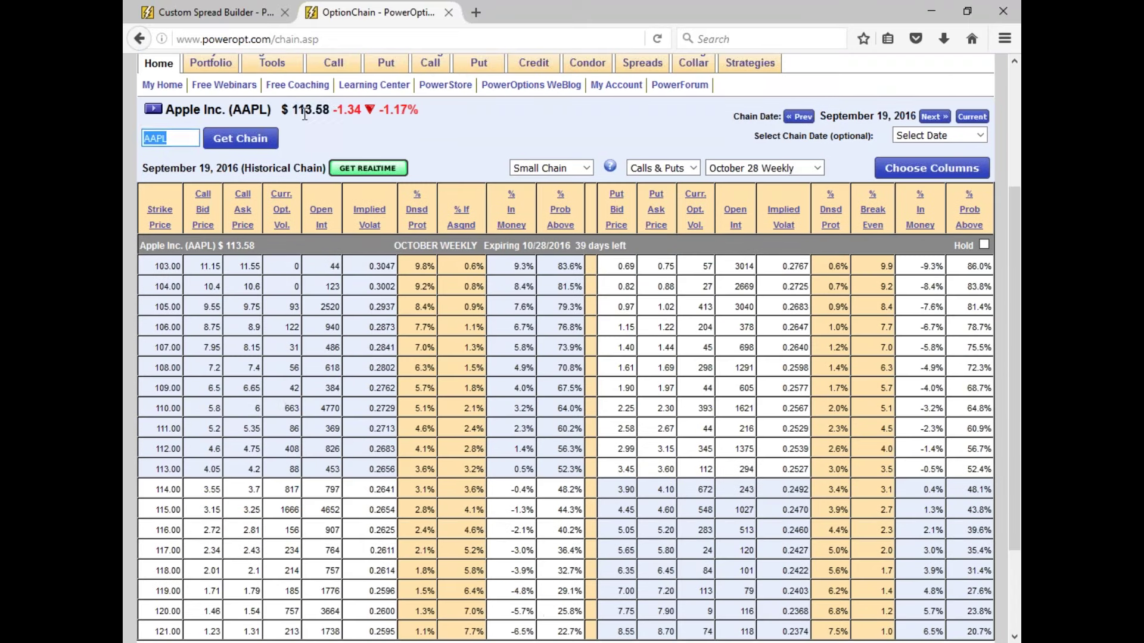
drag(291, 110, 332, 114)
scroll(433, 460, down, 2)
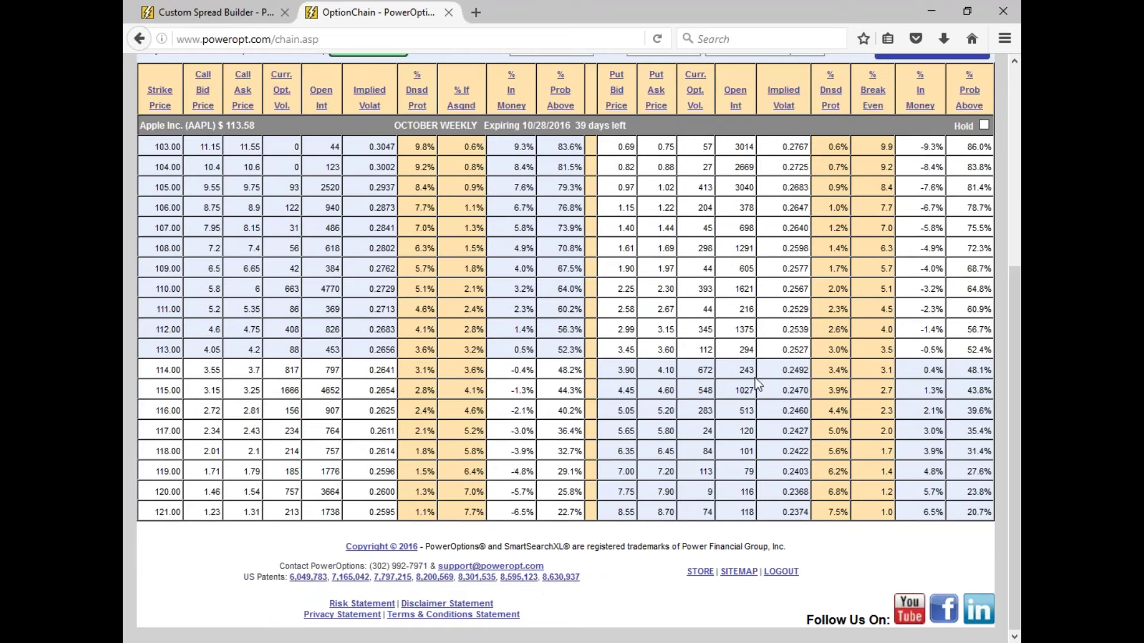
scroll(747, 261, up, 1)
scroll(747, 261, up, 2)
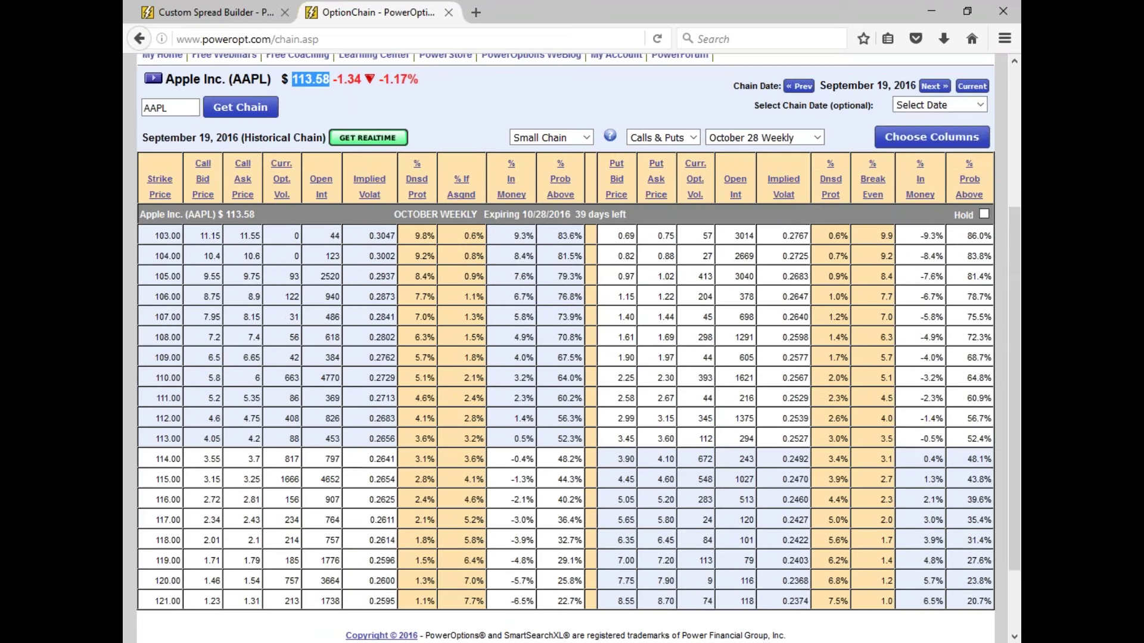
click(945, 103)
click(946, 134)
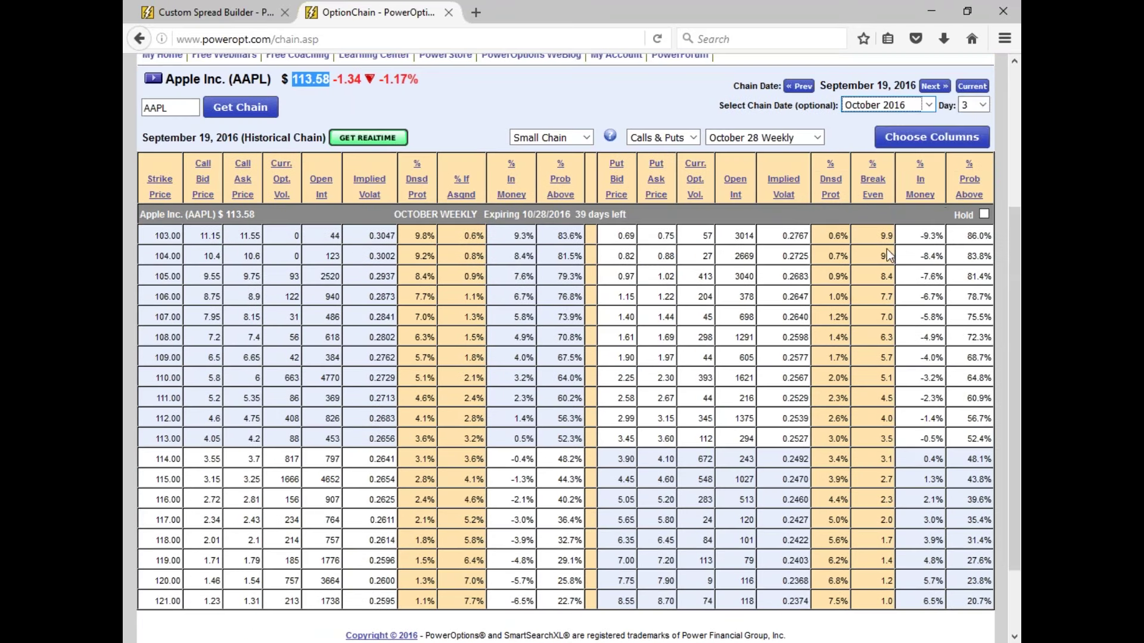
click(982, 106)
Load the historical AAPL option chain for September 26, 2016.
click(888, 104)
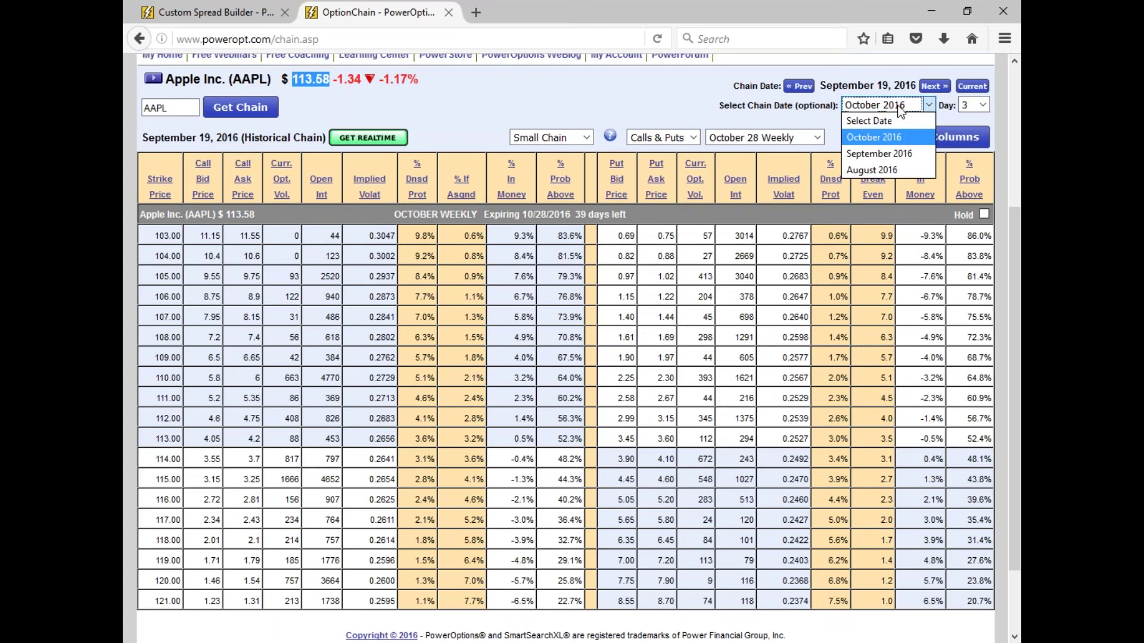
click(892, 149)
click(982, 105)
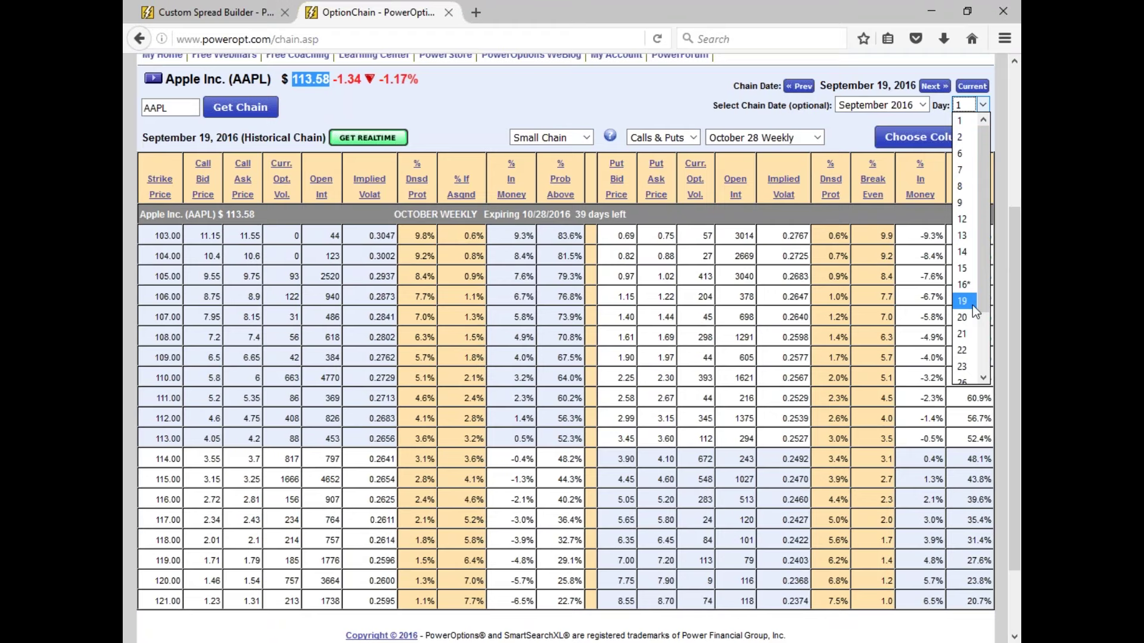
scroll(963, 339, down, 1)
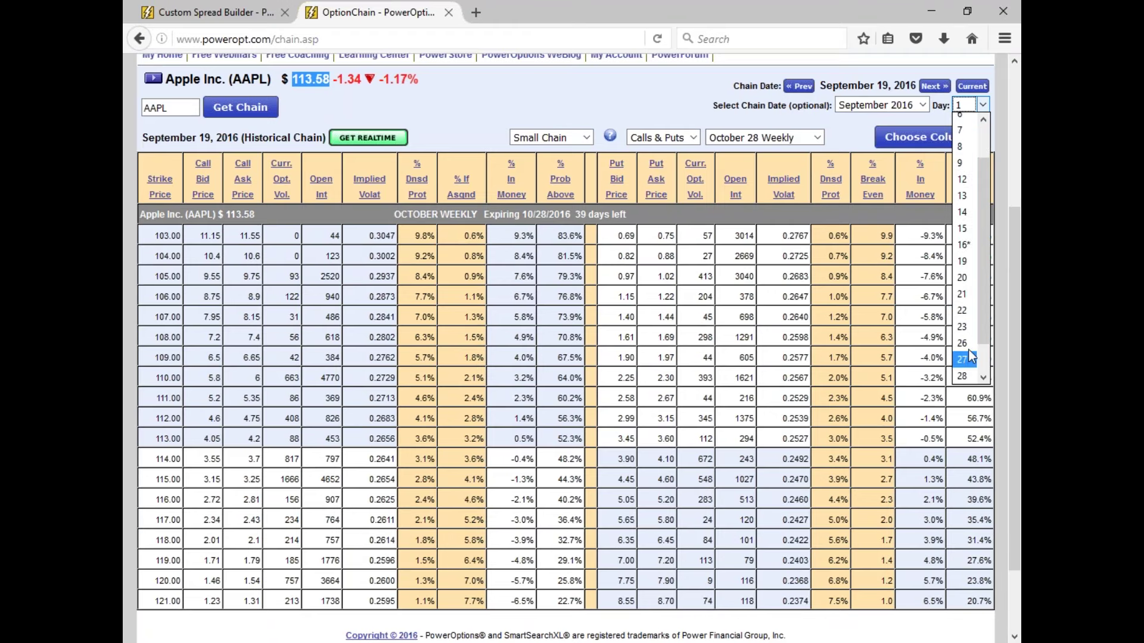
click(962, 344)
click(268, 117)
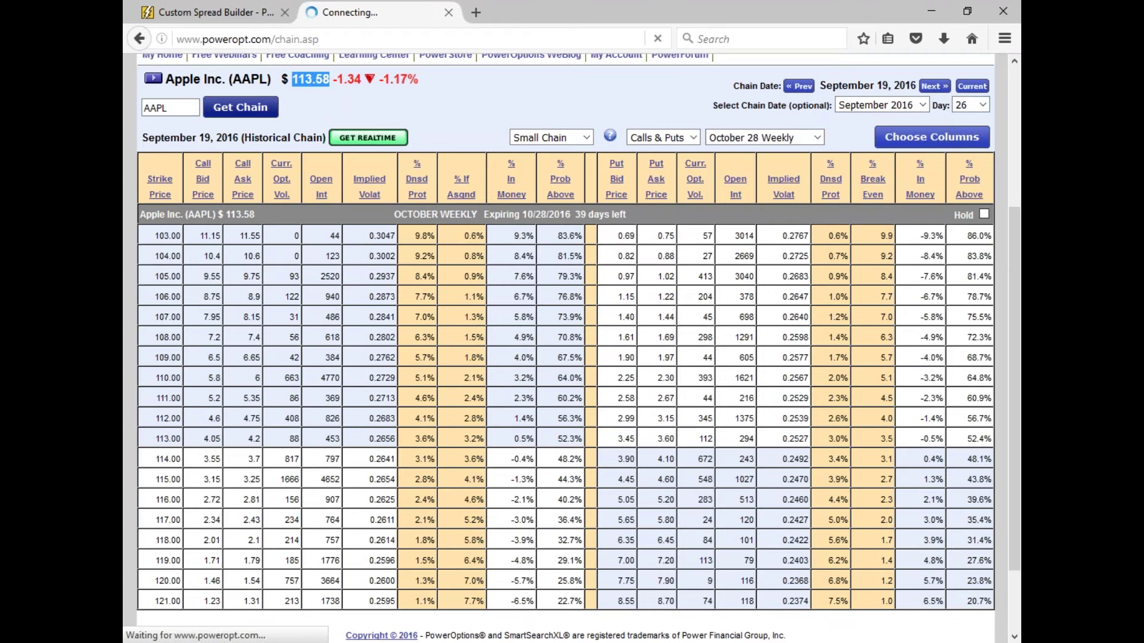
scroll(818, 199, down, 3)
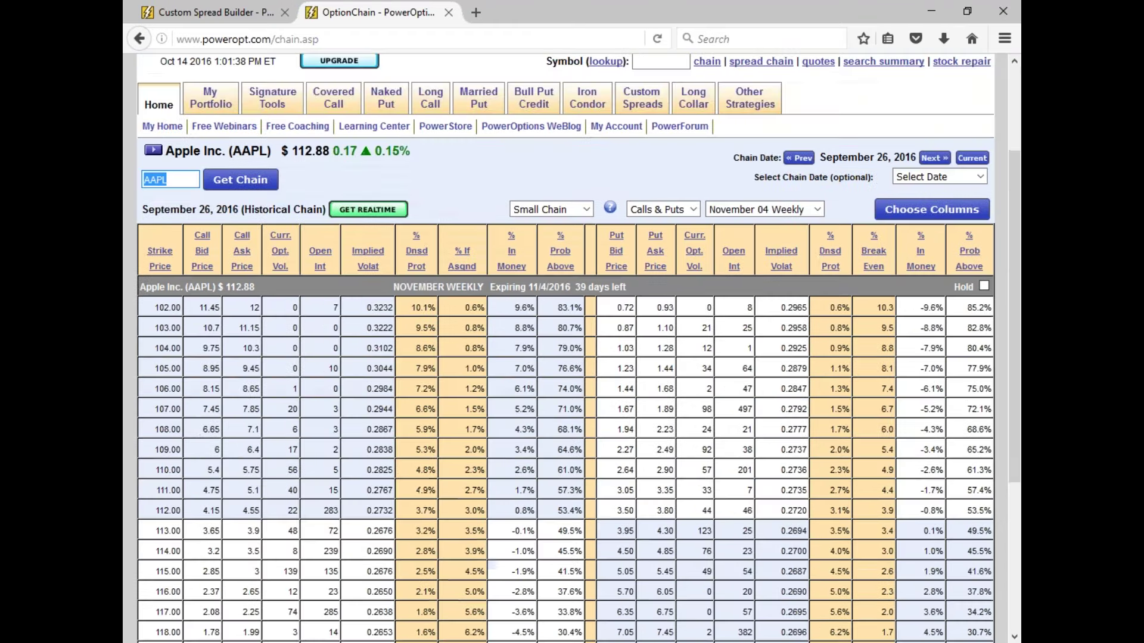
Show the October 28 Weekly expiration in the September 26 chain and check the implied volatility of the 105.00 call.
click(781, 172)
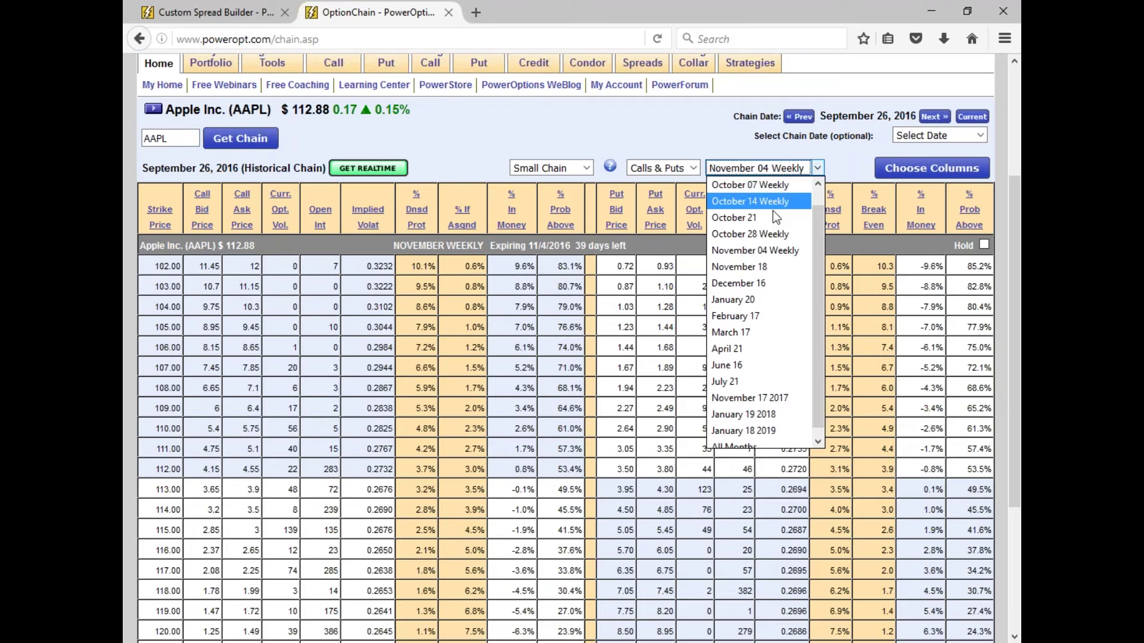
click(771, 235)
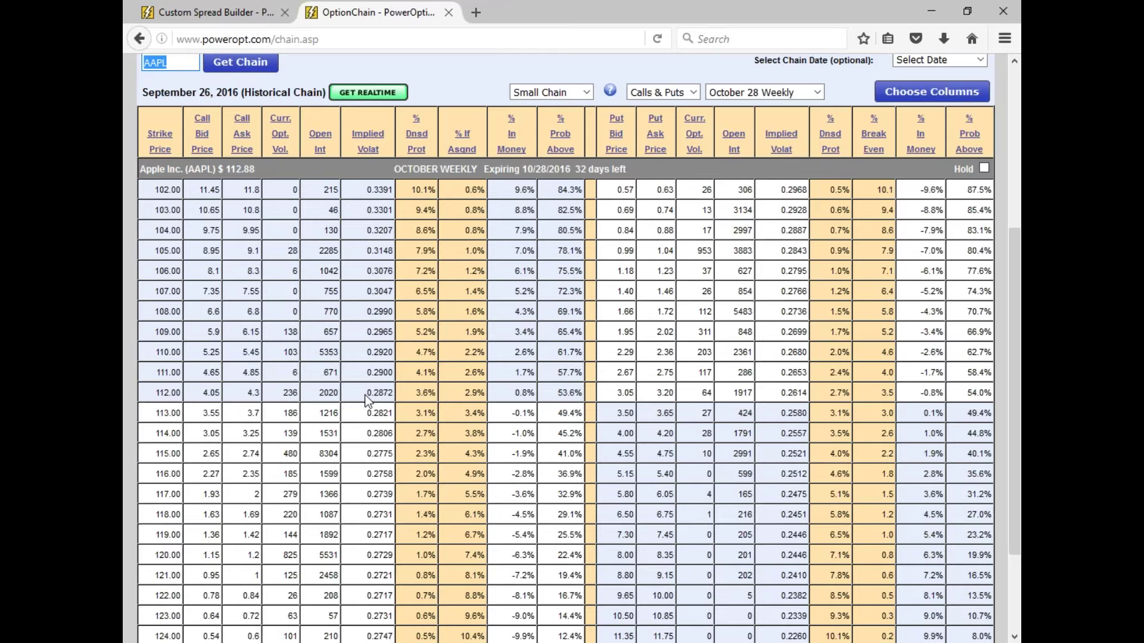
scroll(365, 394, up, 3)
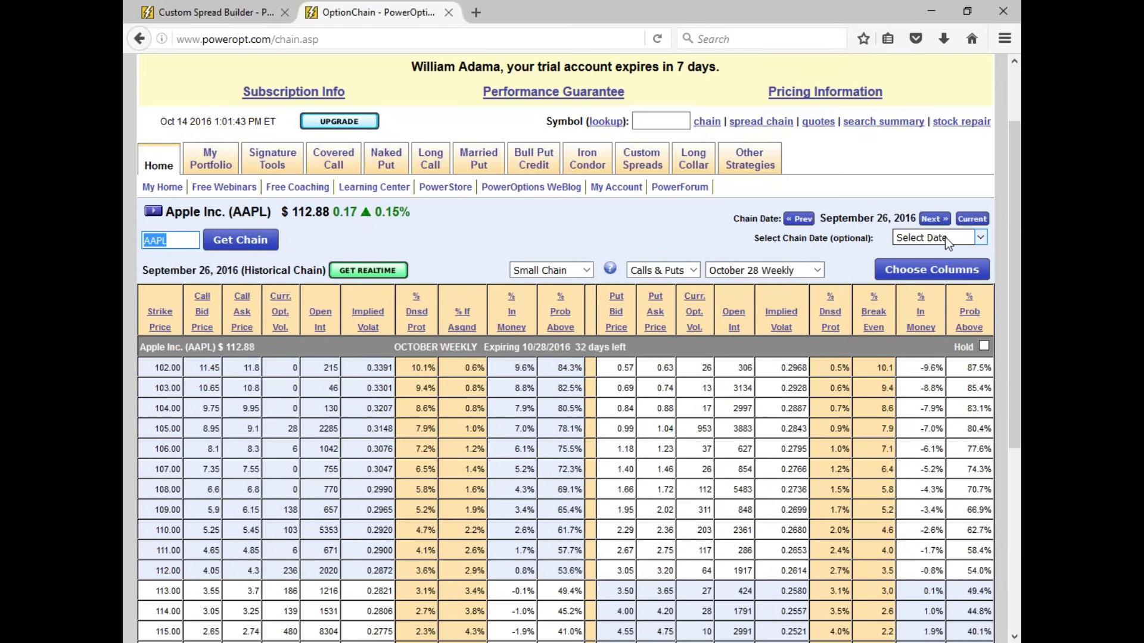
scroll(440, 264, down, 3)
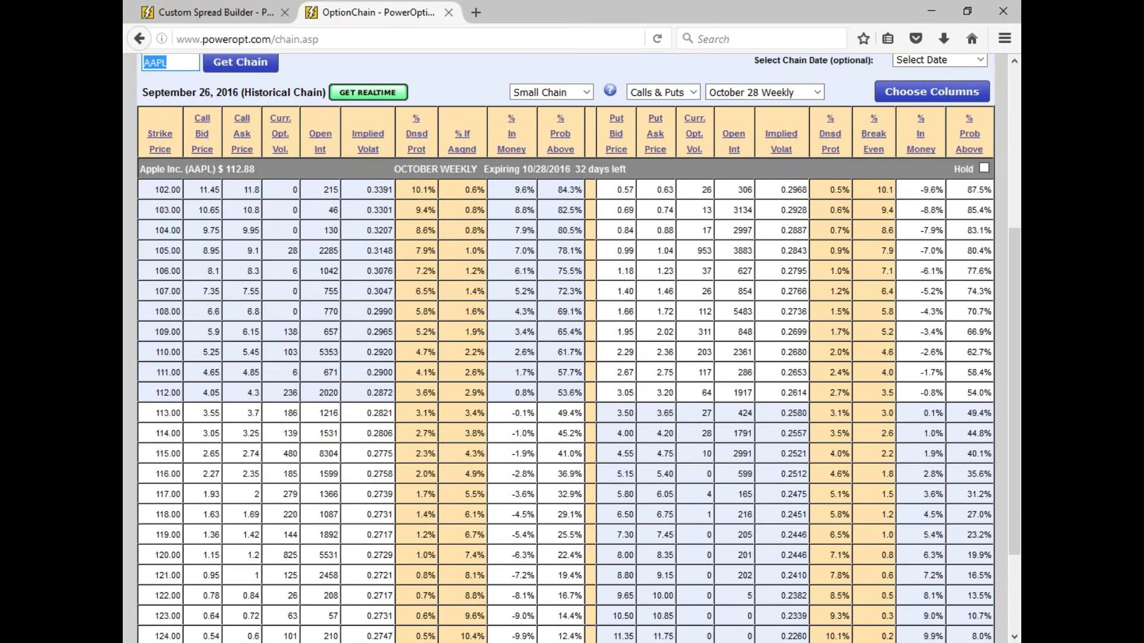
double_click(367, 255)
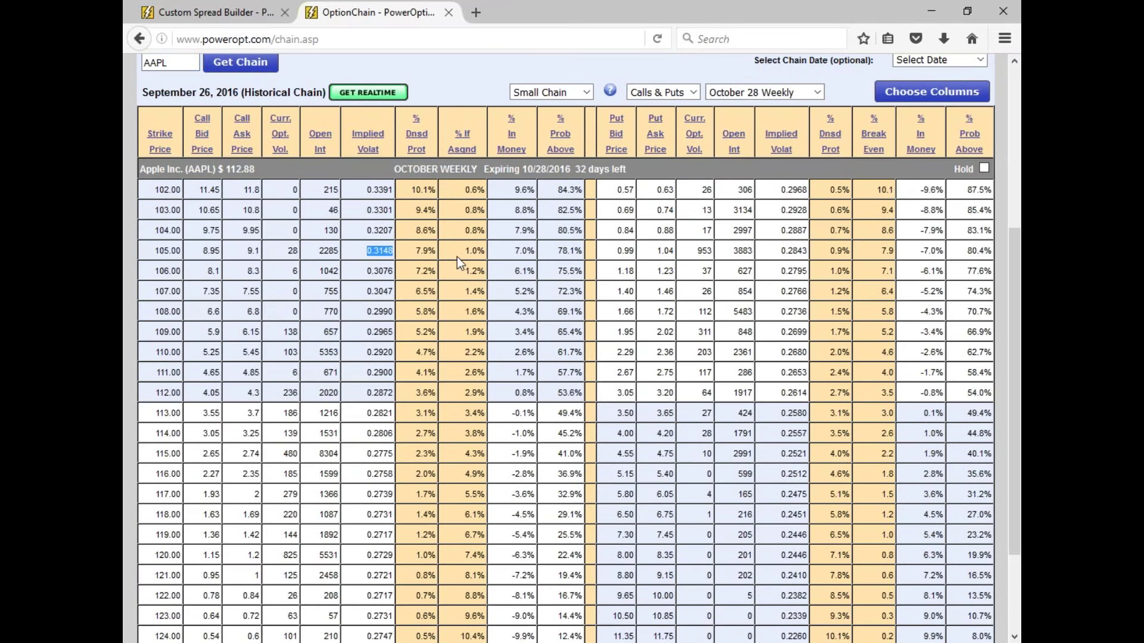
scroll(457, 256, up, 2)
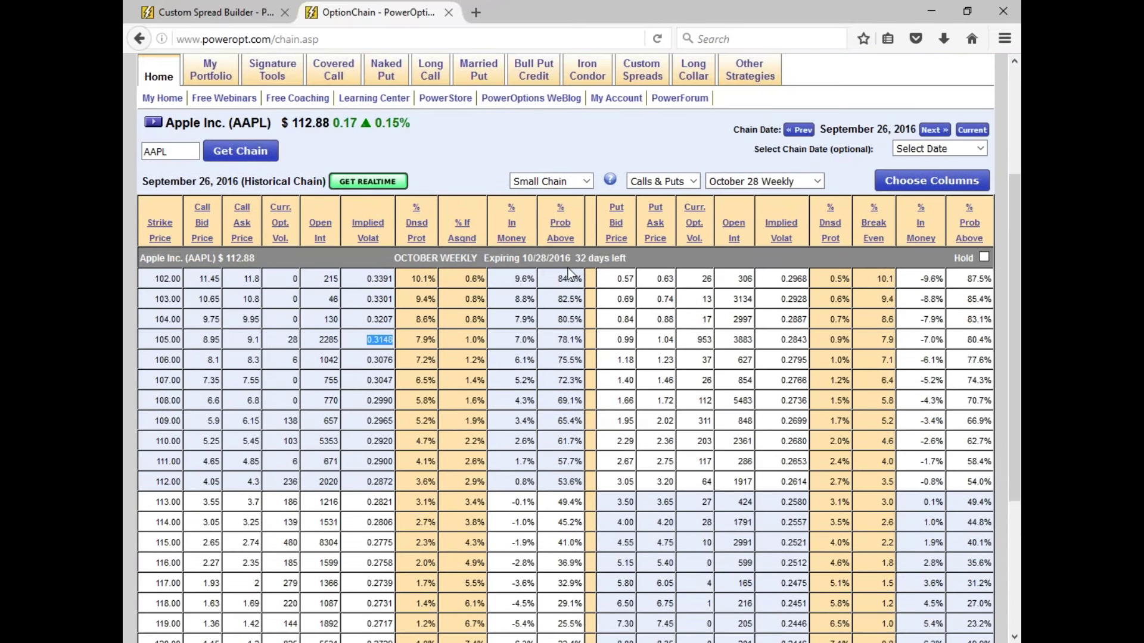
Return to the current AAPL option chain and show its October 28 Weekly expiration.
click(971, 129)
scroll(167, 441, down, 3)
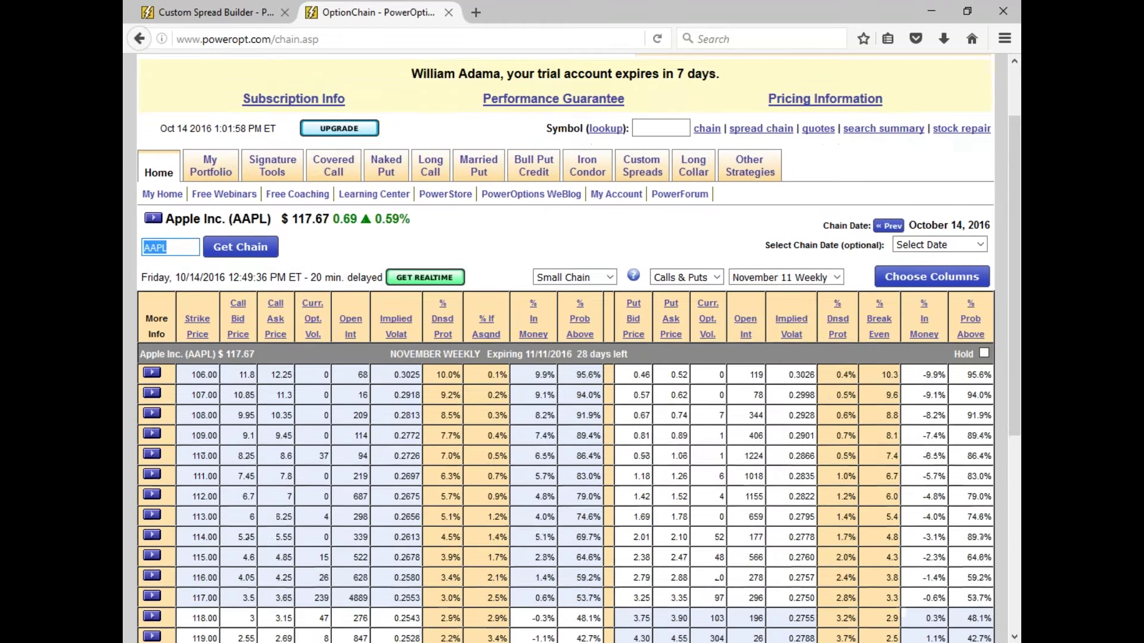
click(755, 272)
click(763, 292)
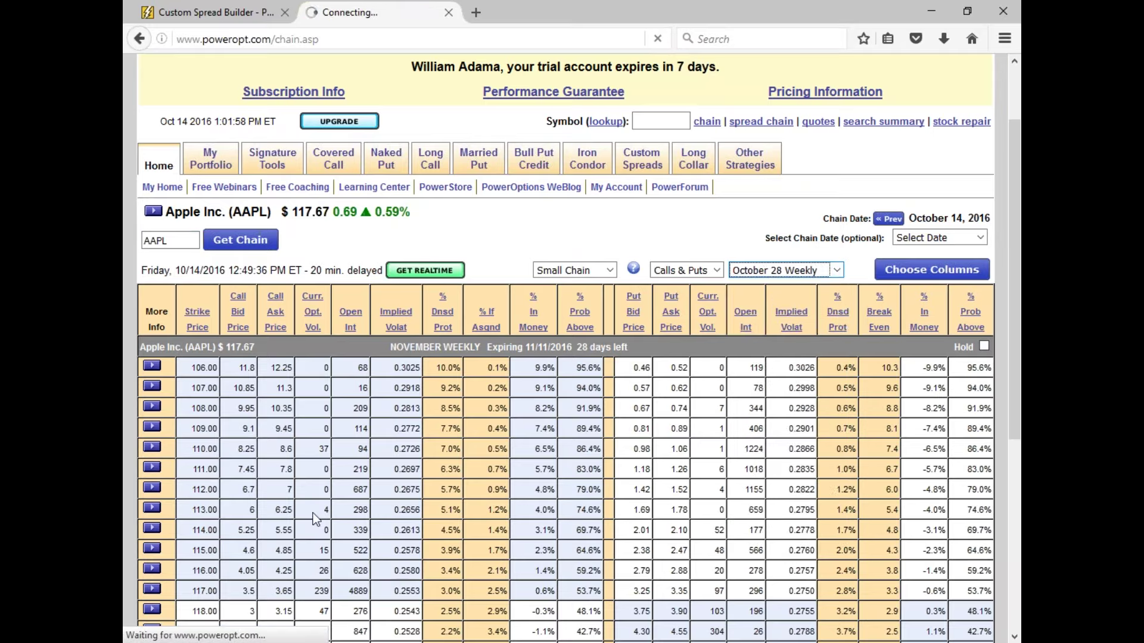
scroll(212, 513, down, 3)
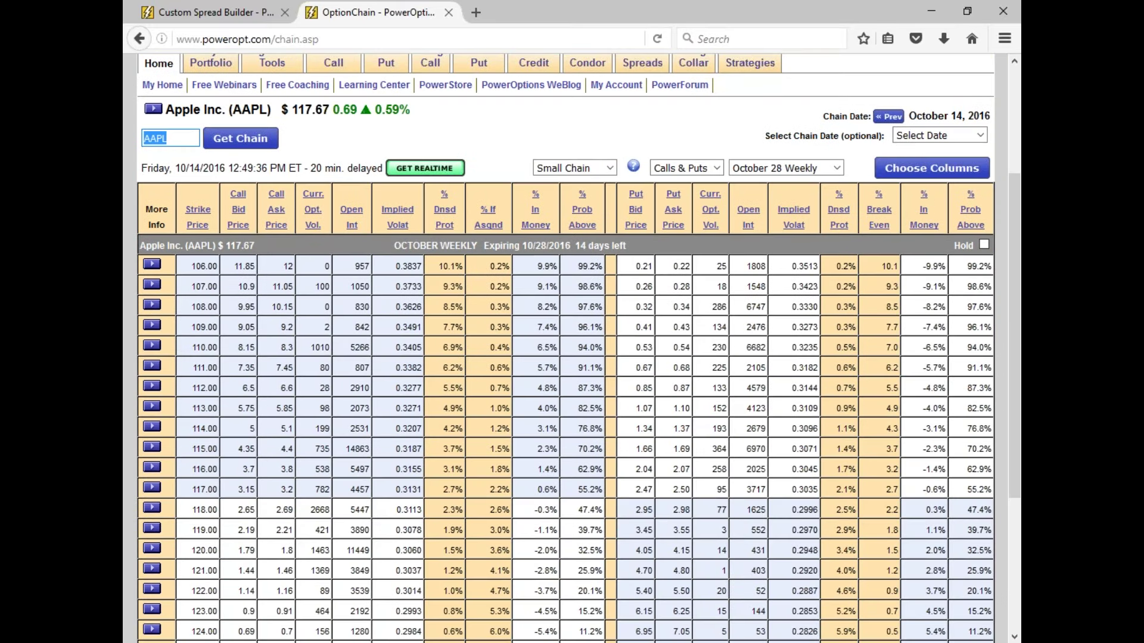
scroll(152, 269, down, 5)
scroll(151, 270, up, 5)
Open the details of the October 28 106.00 call and extend its bid and implied volatility history back to 9-8-16.
click(152, 263)
mouse_move(197, 336)
click(280, 357)
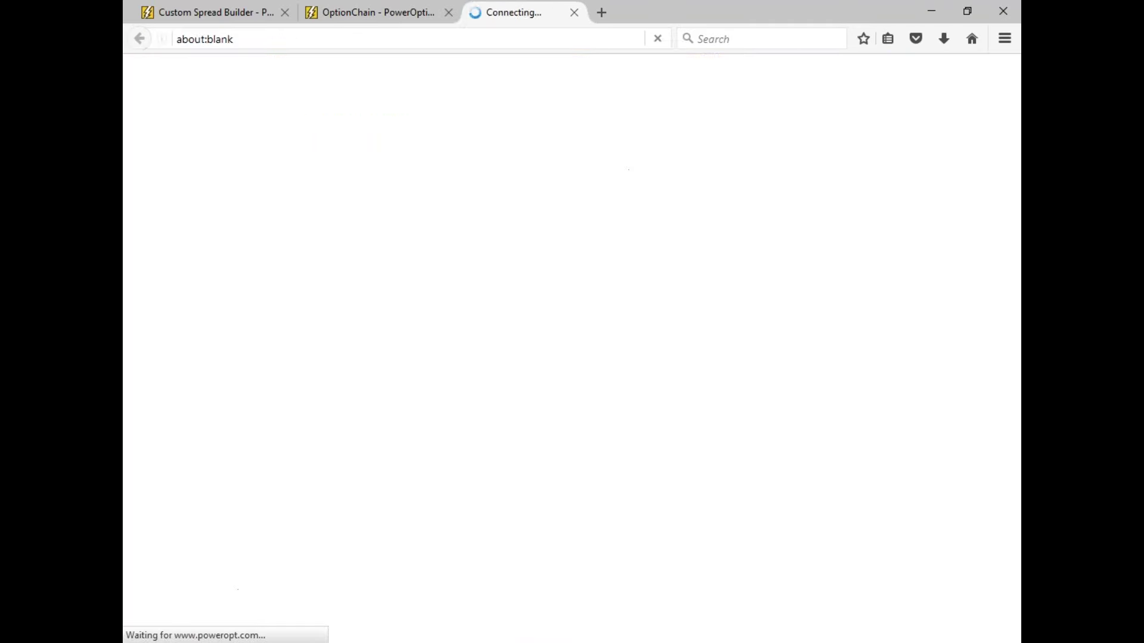
scroll(508, 402, down, 1)
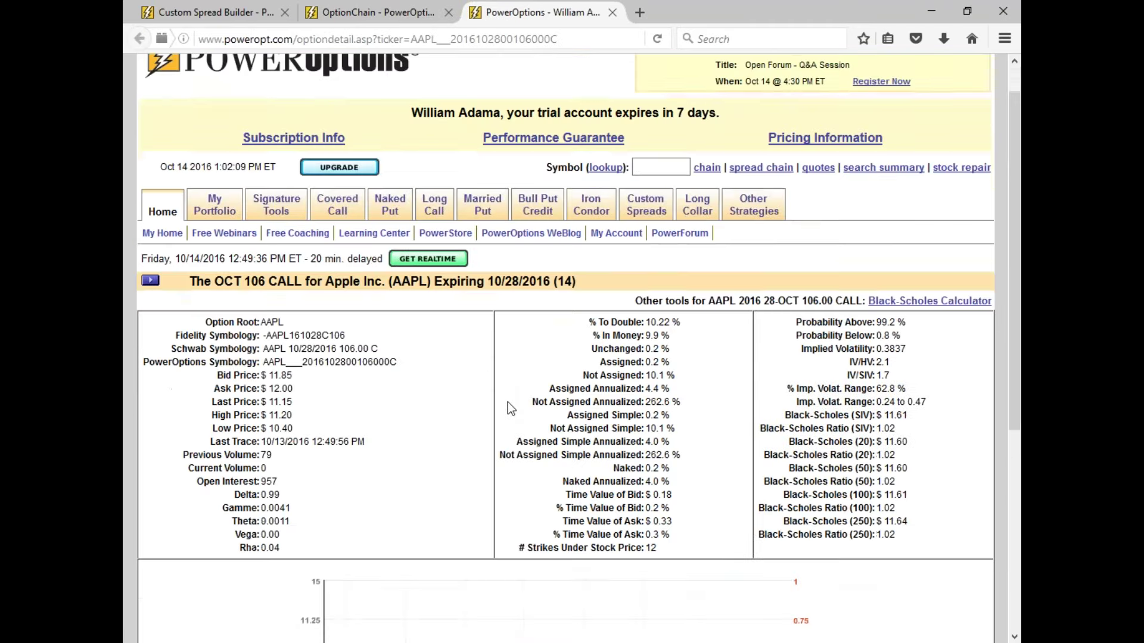
scroll(507, 403, down, 6)
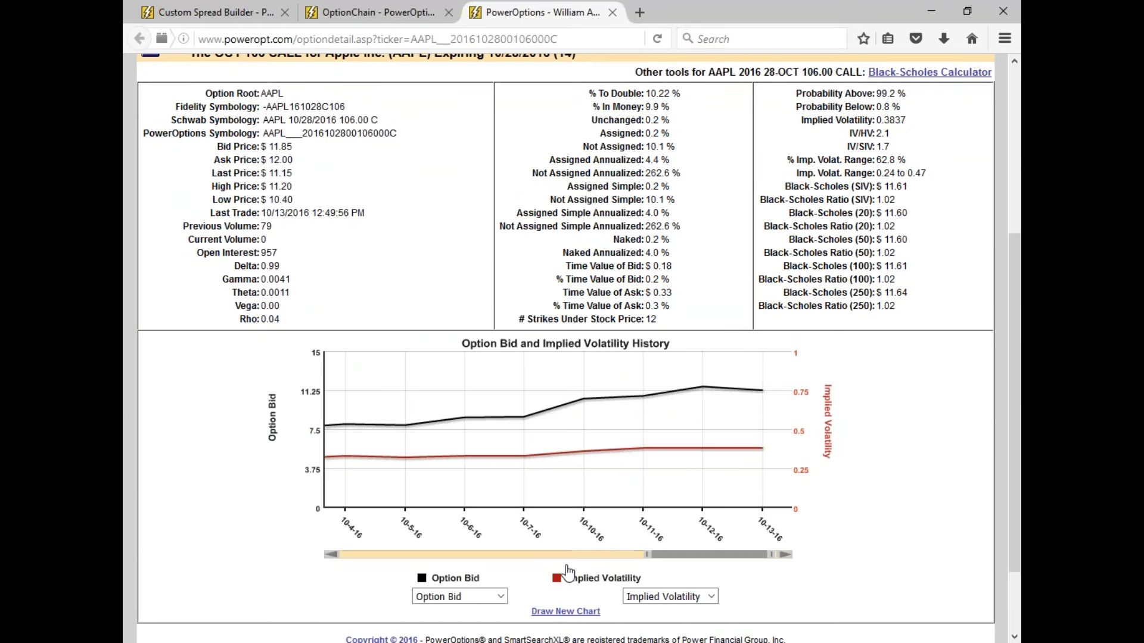
drag(651, 565, 539, 565)
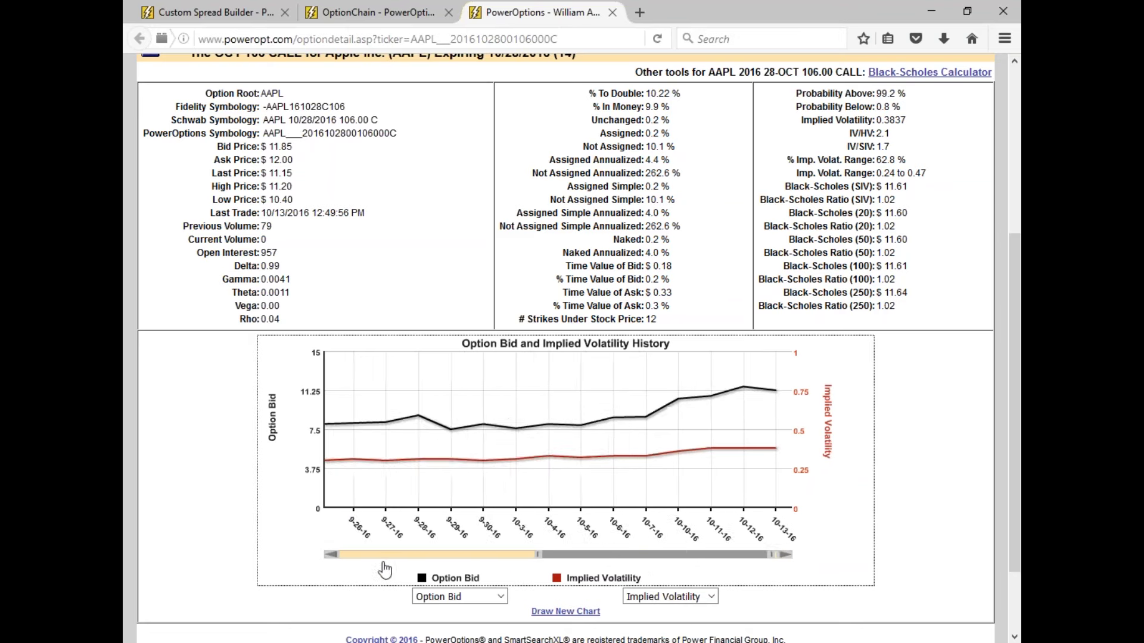
drag(385, 570, 270, 572)
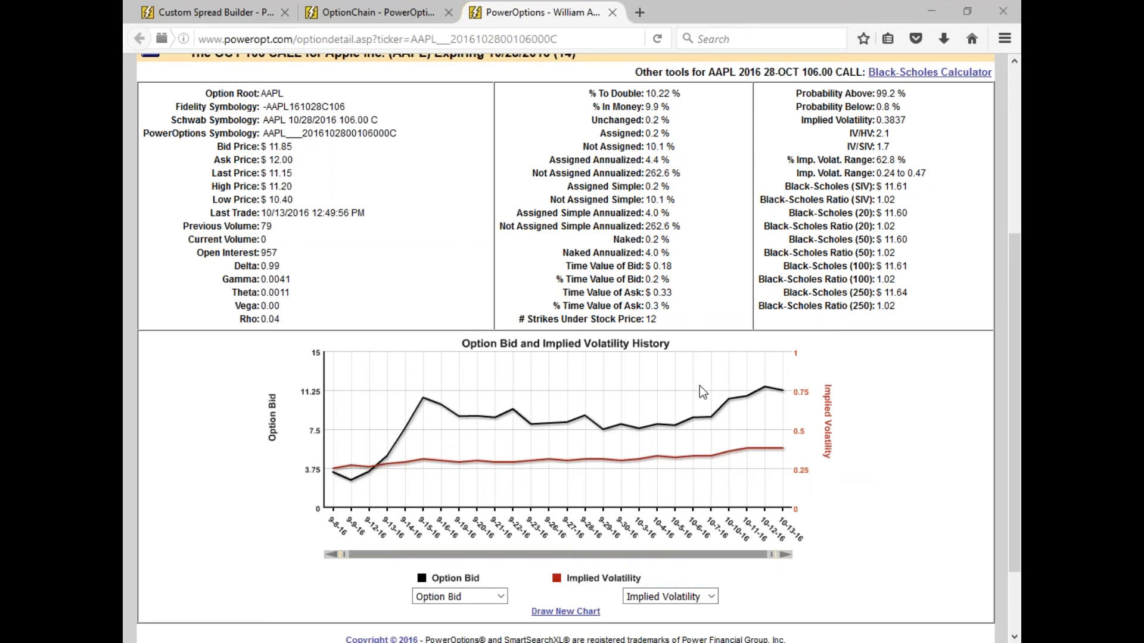
Review the AAPL 118.00 straddle in the Custom Spread Builder and look over the strikes in the current October 28 chain.
key(ctrl+Tab)
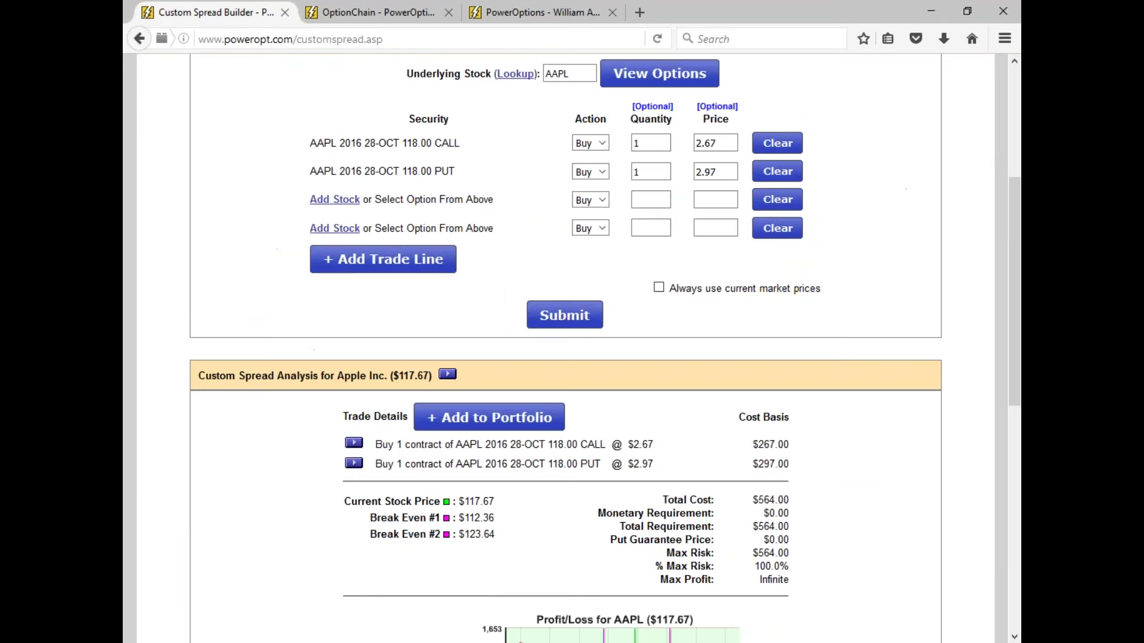
scroll(617, 447, up, 3)
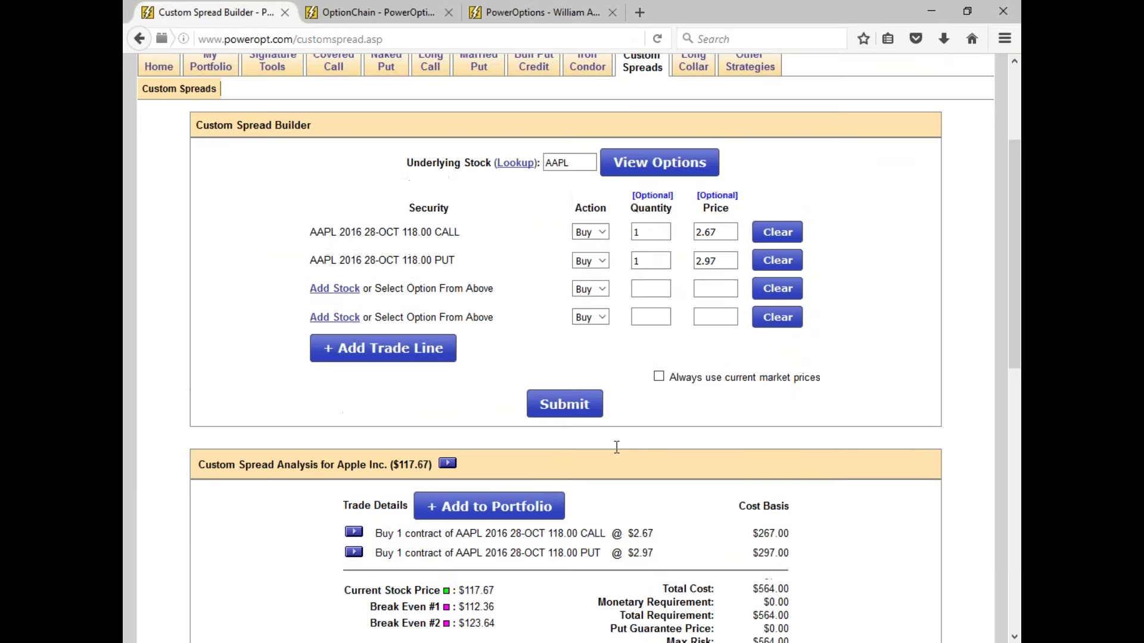
click(381, 12)
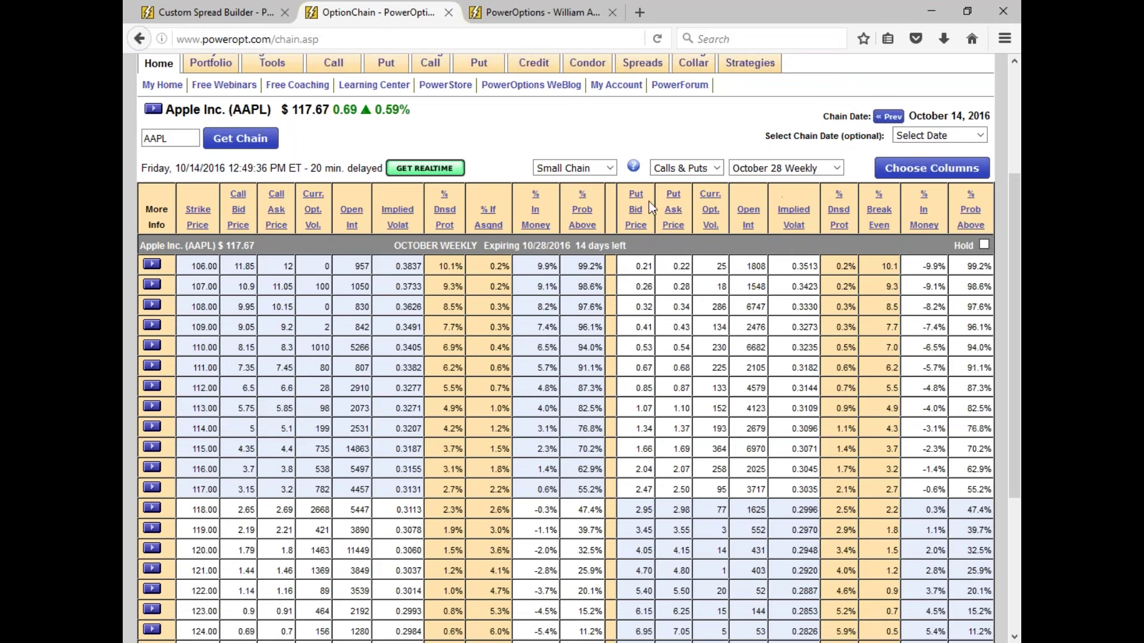
mouse_move(649, 202)
scroll(531, 345, down, 3)
scroll(739, 131, up, 3)
scroll(546, 353, down, 6)
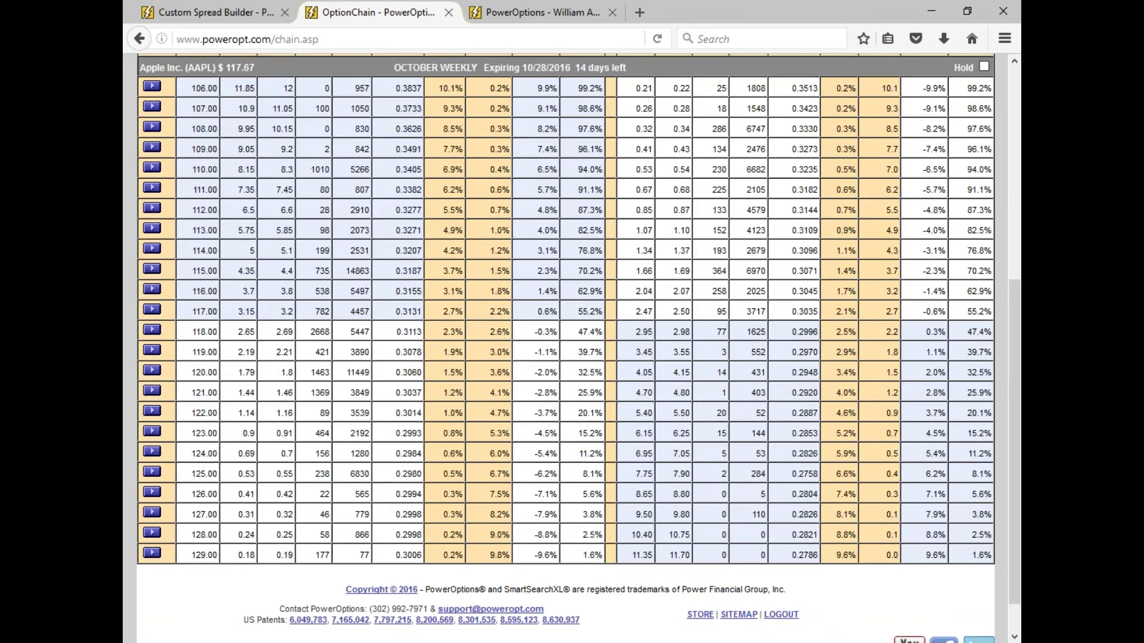
scroll(790, 237, up, 6)
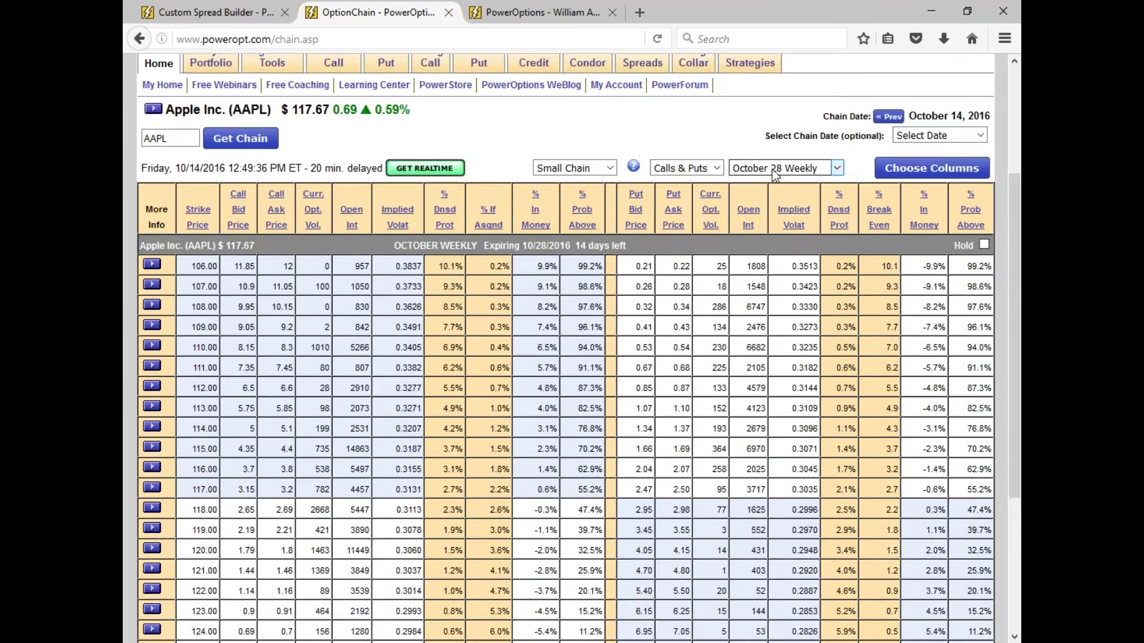
Load the AAPL option chain as of September 19, 2016 again.
click(774, 169)
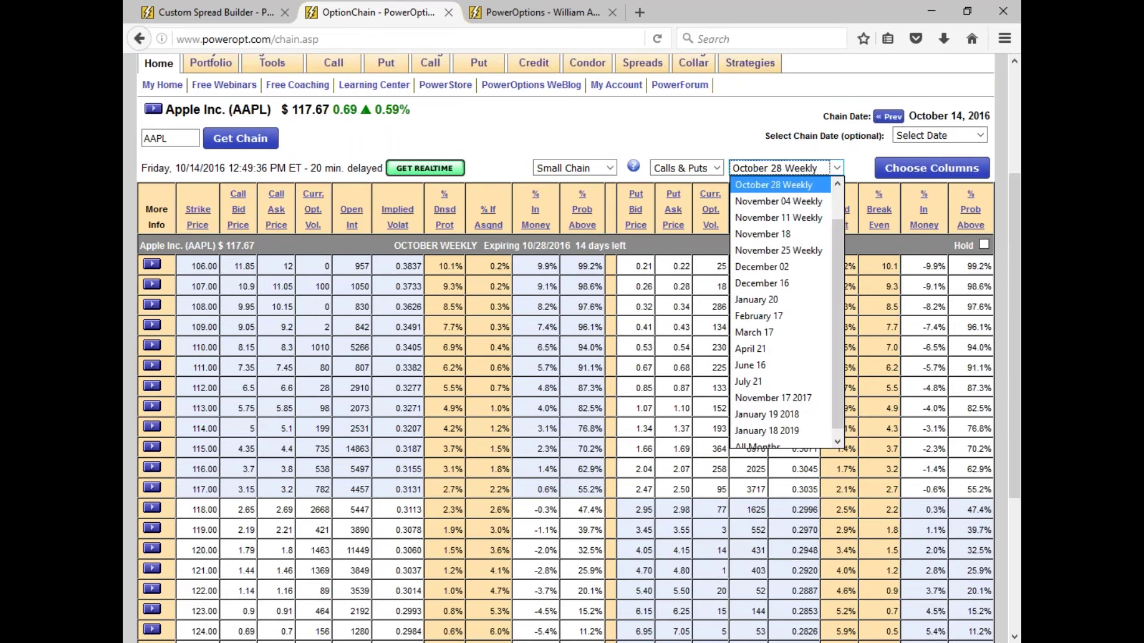
click(942, 139)
click(940, 186)
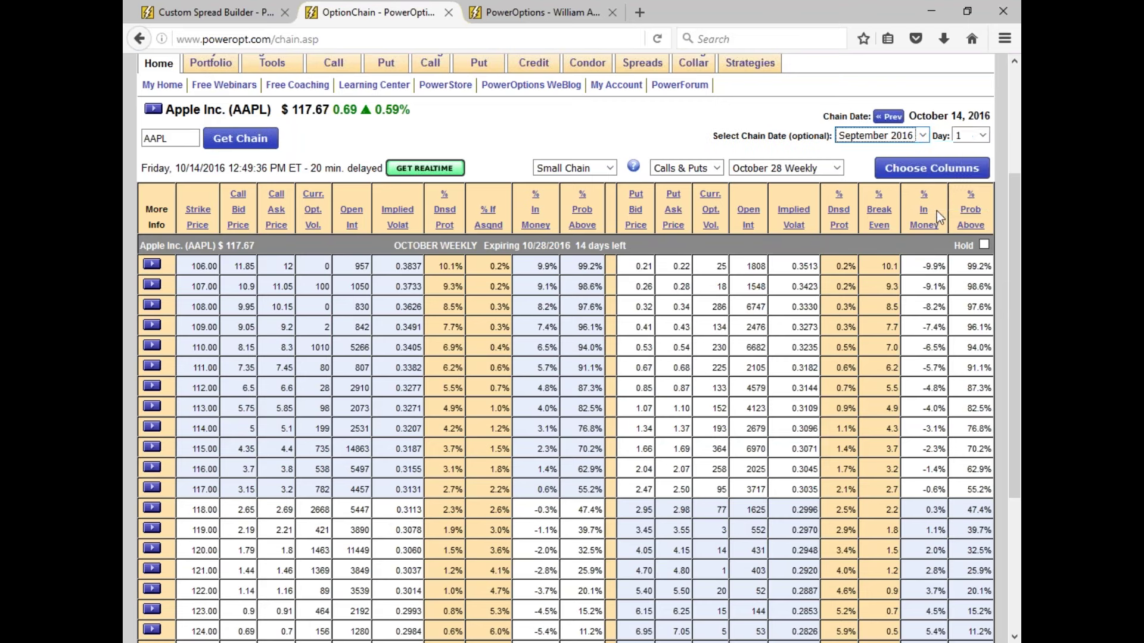
click(970, 141)
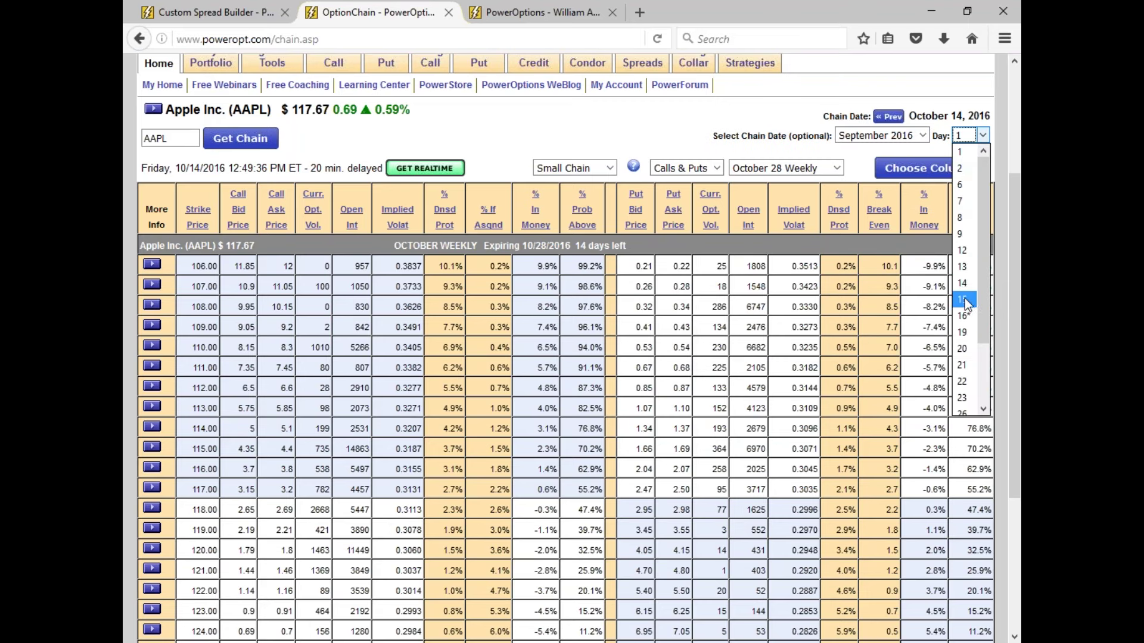
click(963, 332)
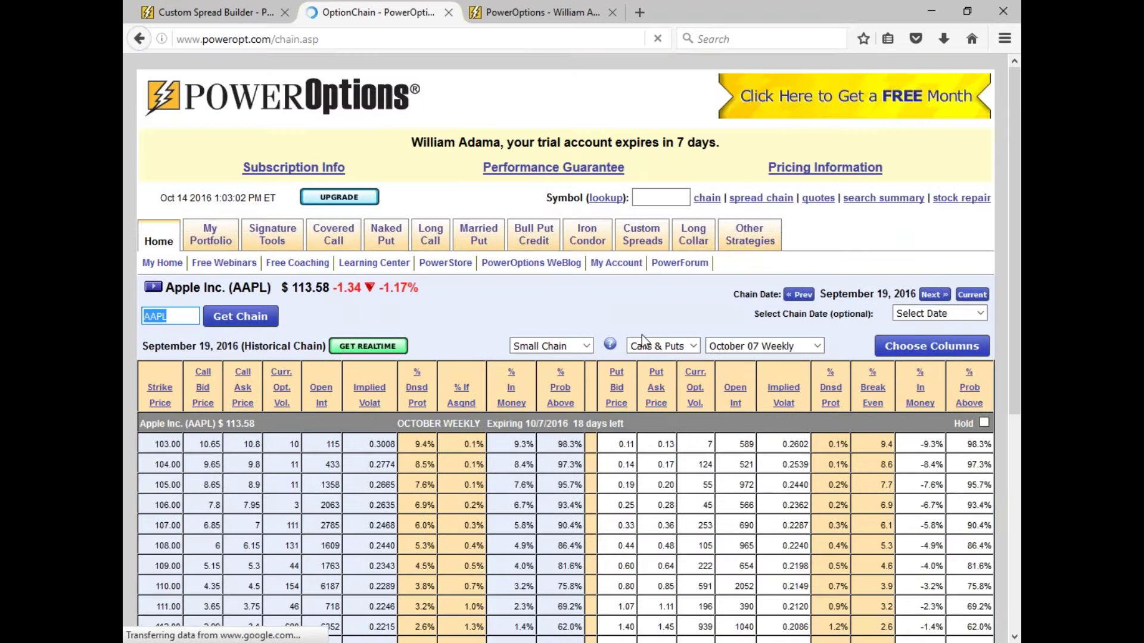
Switch the reloaded September 19 chain to the October 28 Weekly expiration and look over its strikes.
scroll(642, 335, down, 3)
click(775, 256)
click(774, 335)
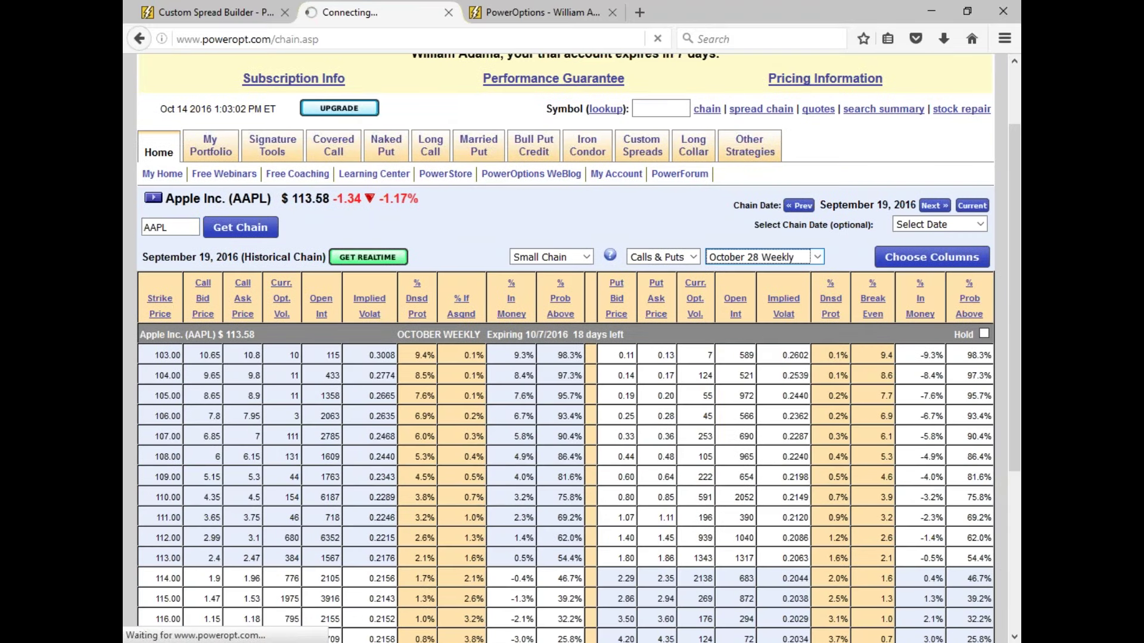
scroll(566, 357, down, 2)
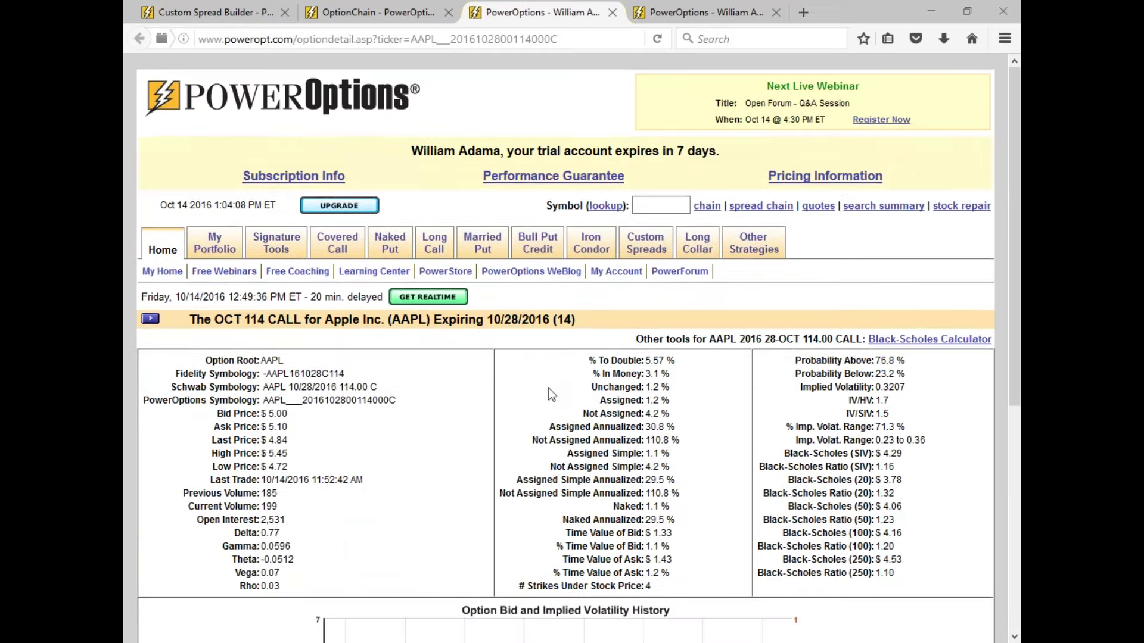
Extend the October 28 114.00 call's bid and implied volatility history back to 9-8-16, review its details, and switch to the presentation slides.
scroll(548, 388, down, 5)
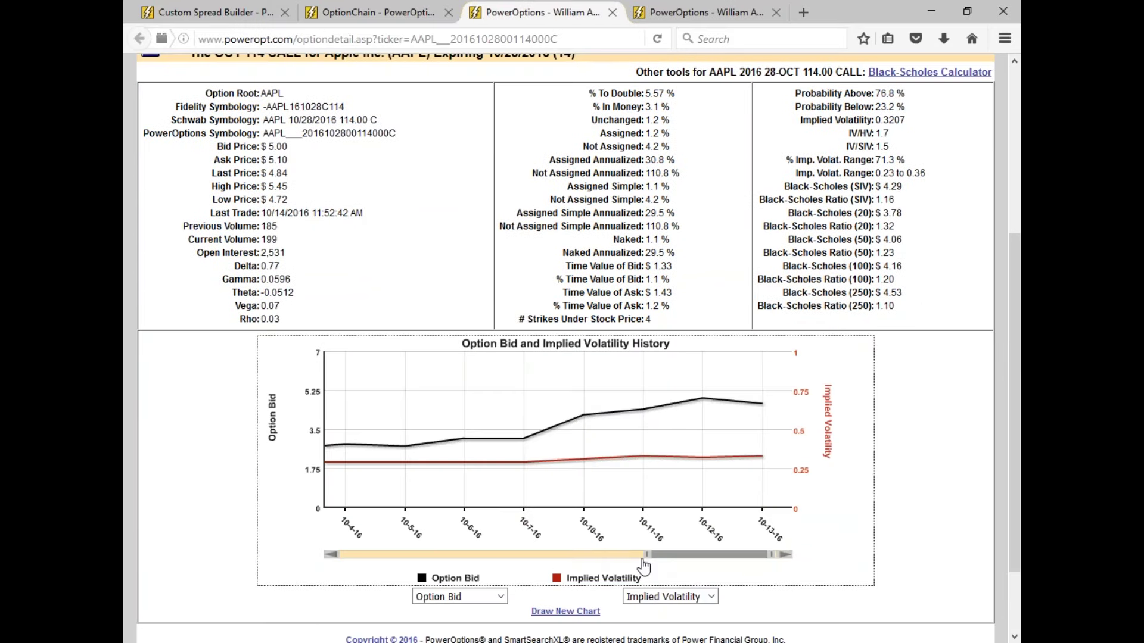
drag(654, 562, 350, 562)
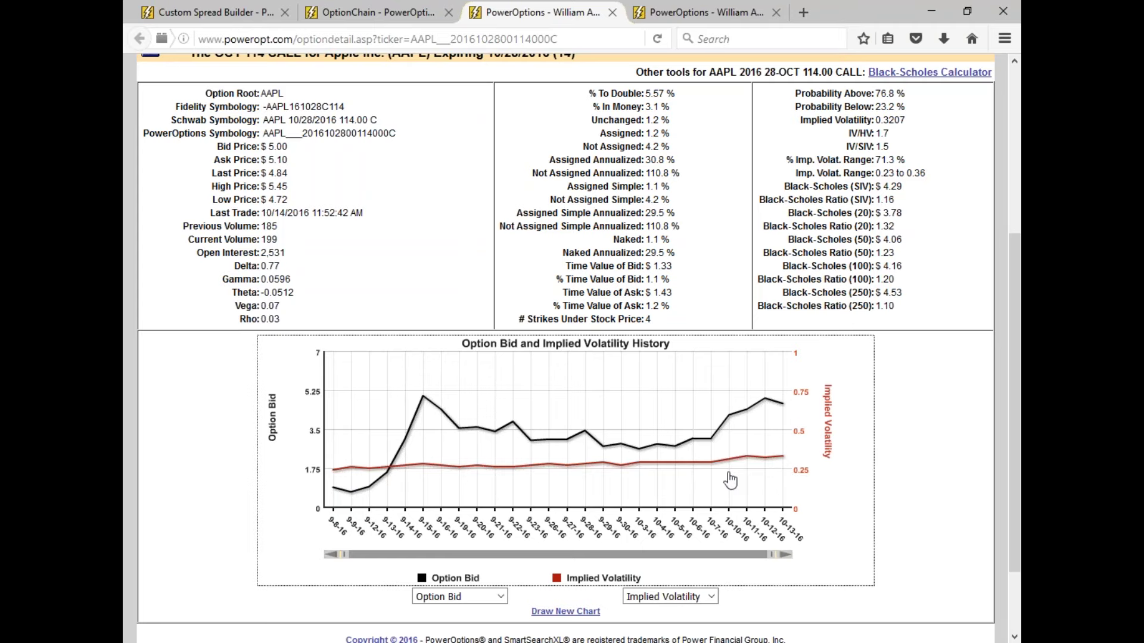
scroll(914, 459, up, 3)
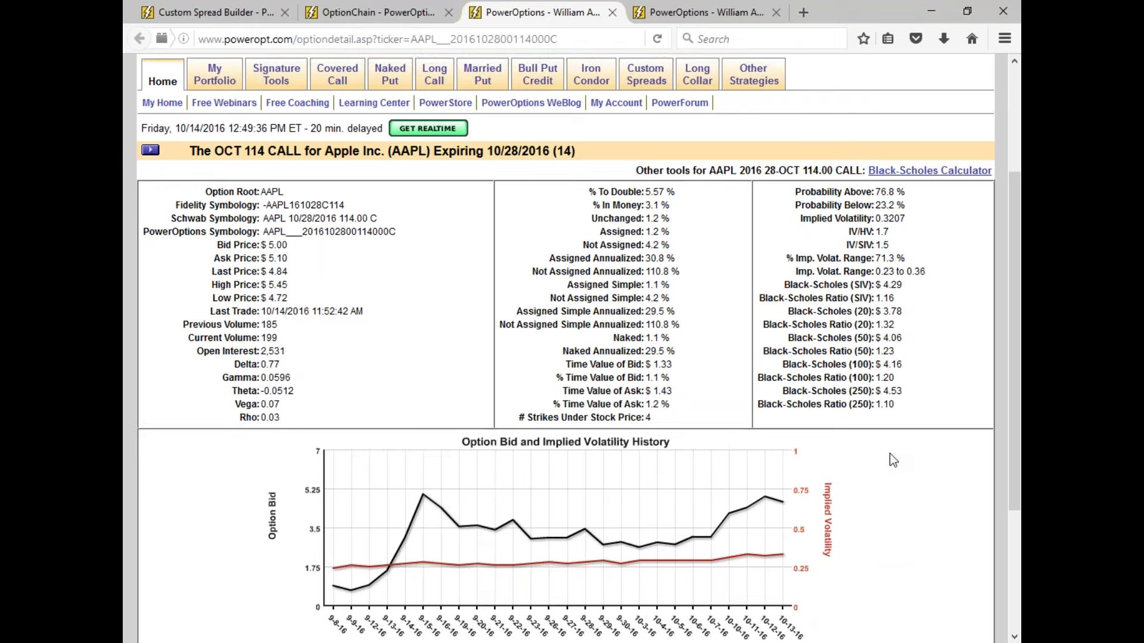
scroll(890, 455, up, 3)
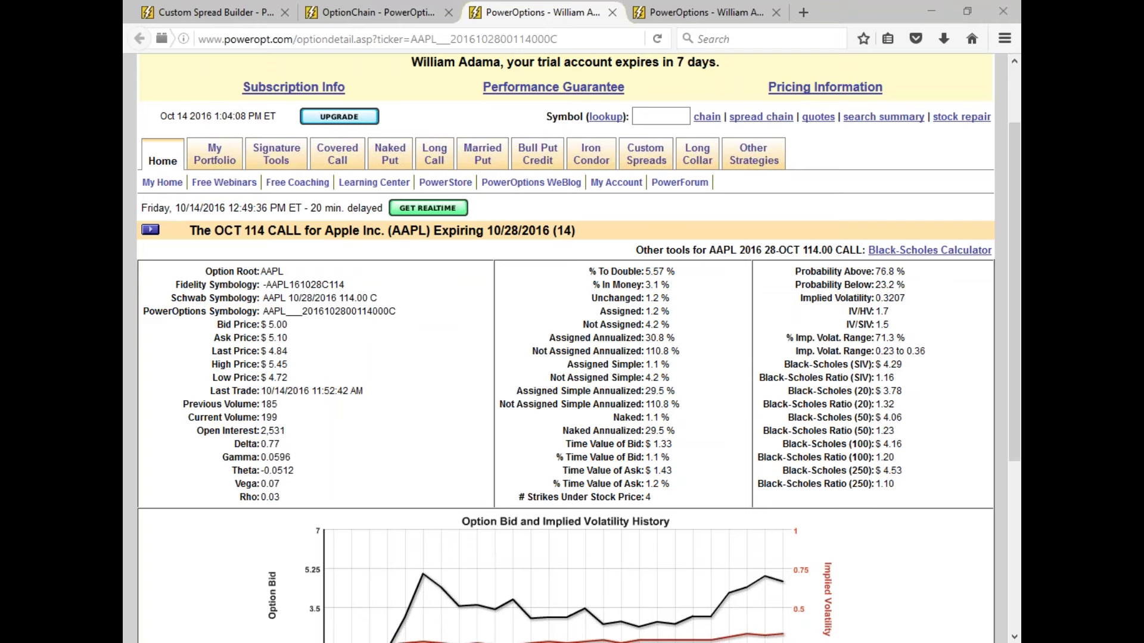
key(alt+Tab)
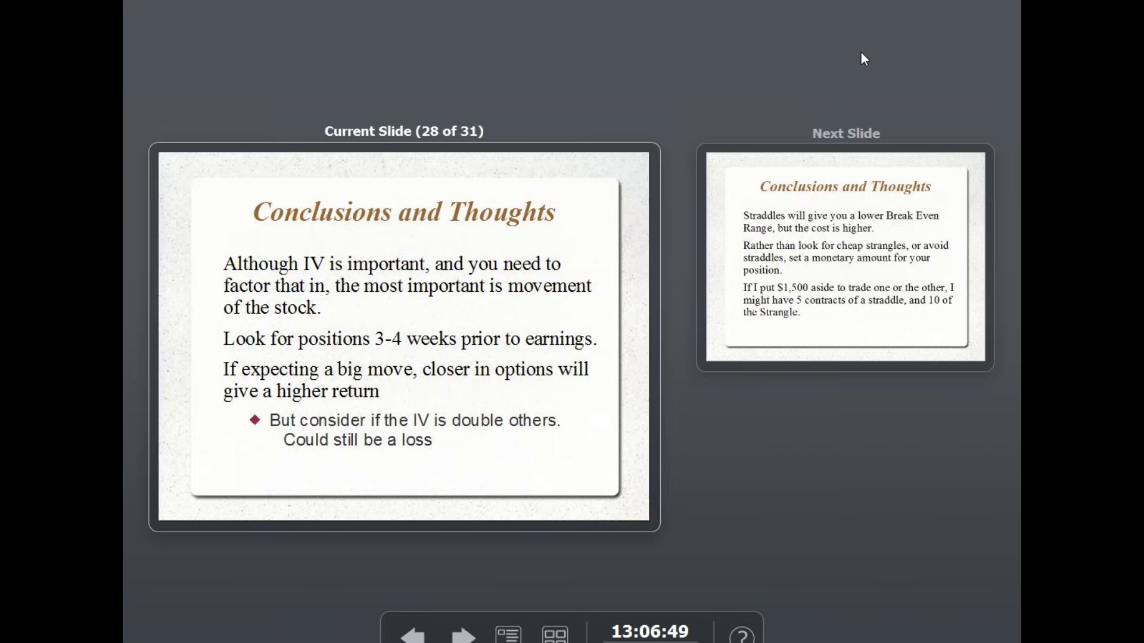